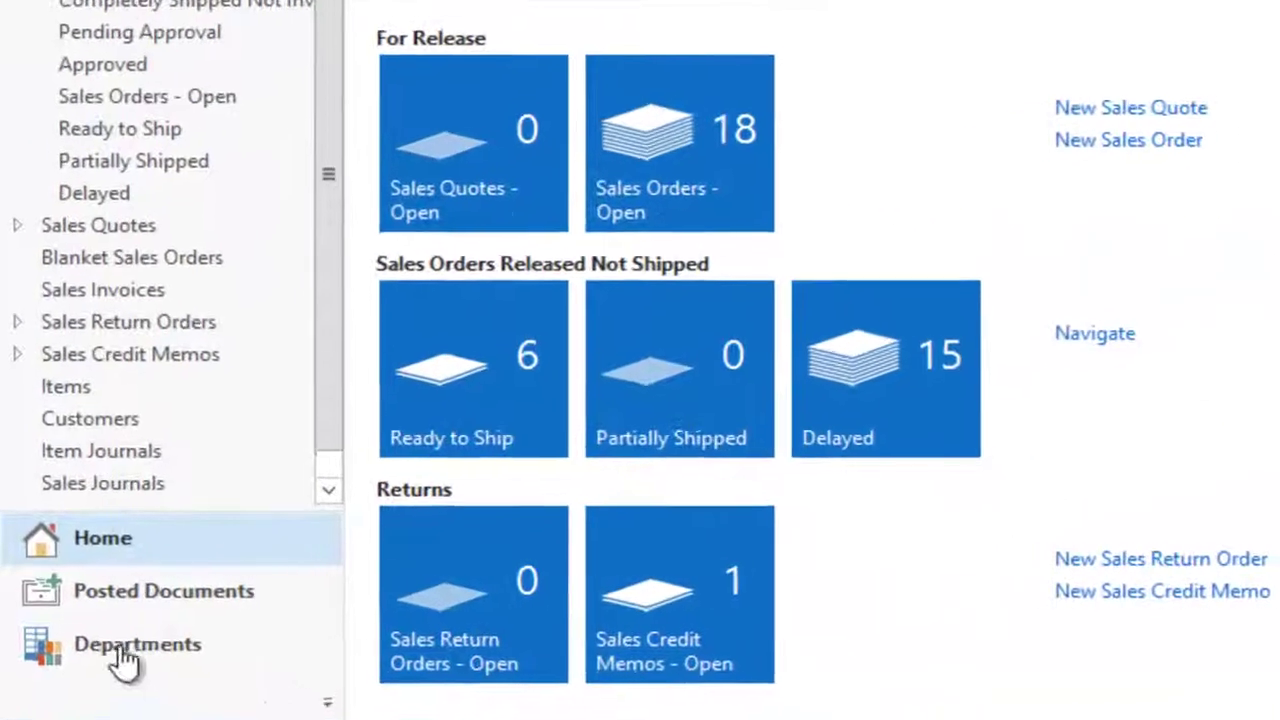
# Step: Go through Departments > Administration > Application Setup > Job Queue to the Job Queues list
pyautogui.click(70, 651)
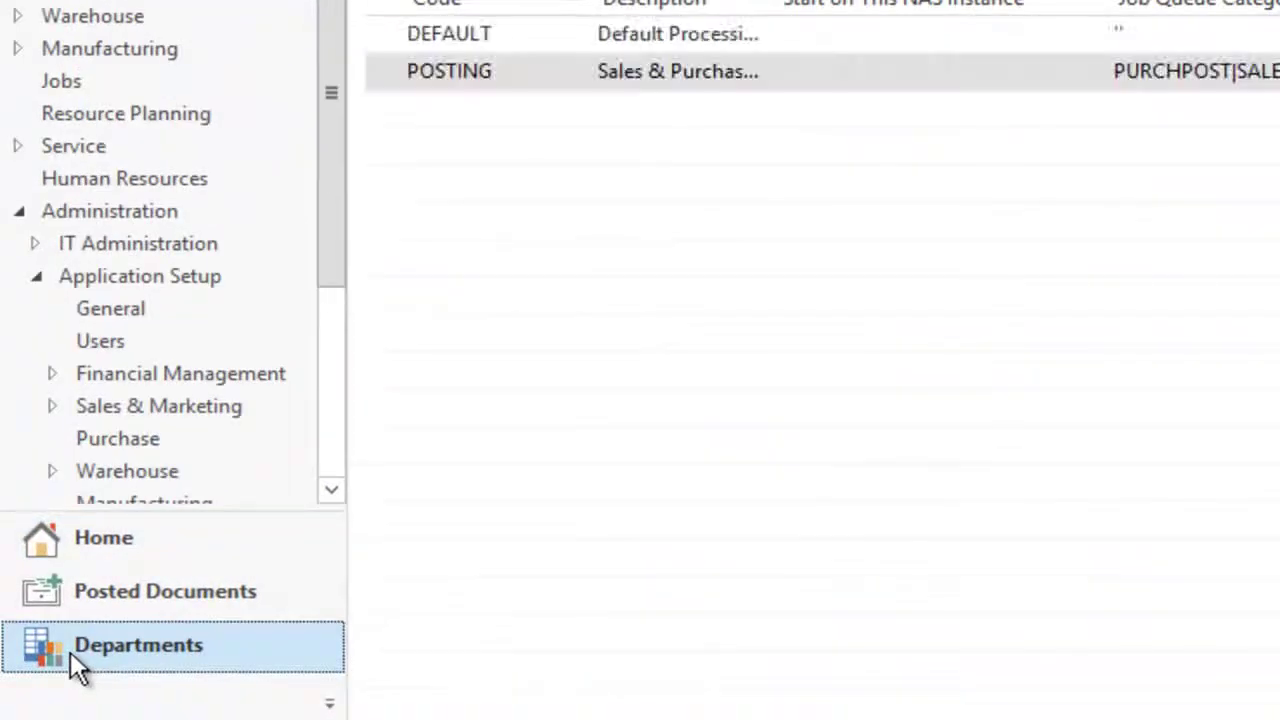
pyautogui.click(86, 209)
pyautogui.click(115, 145)
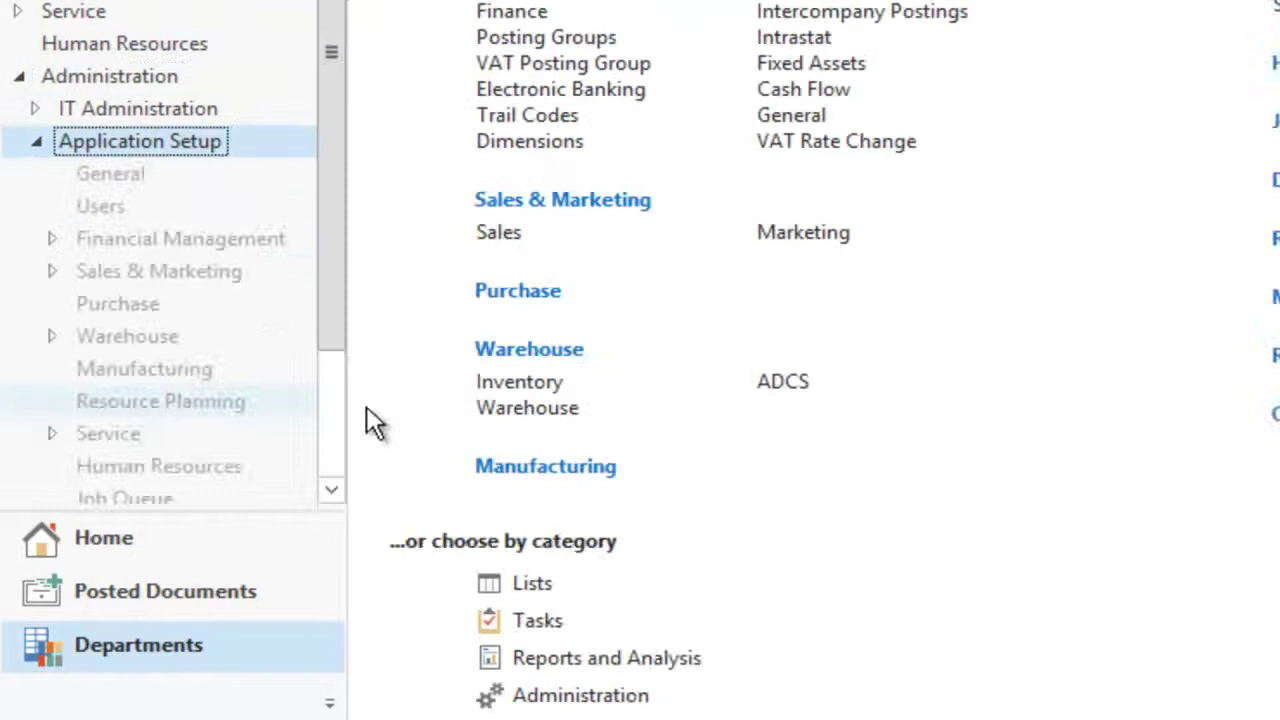
pyautogui.click(331, 489)
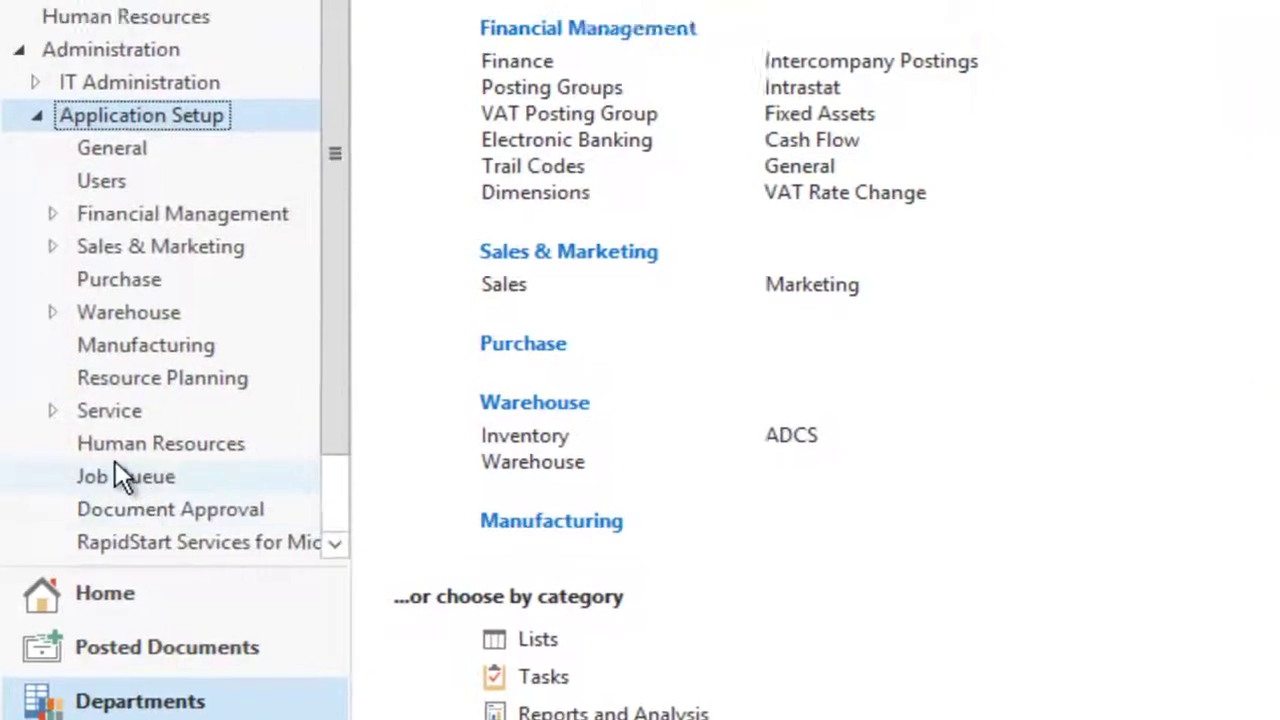
pyautogui.click(120, 420)
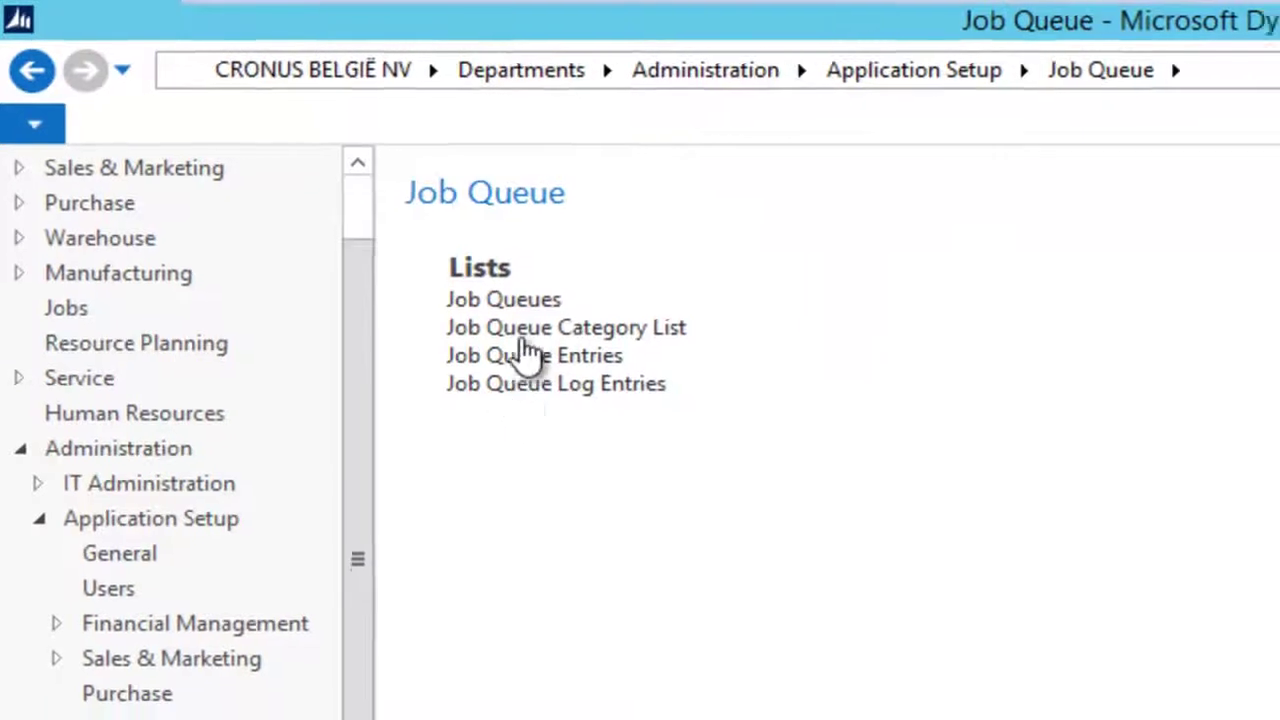
pyautogui.click(511, 304)
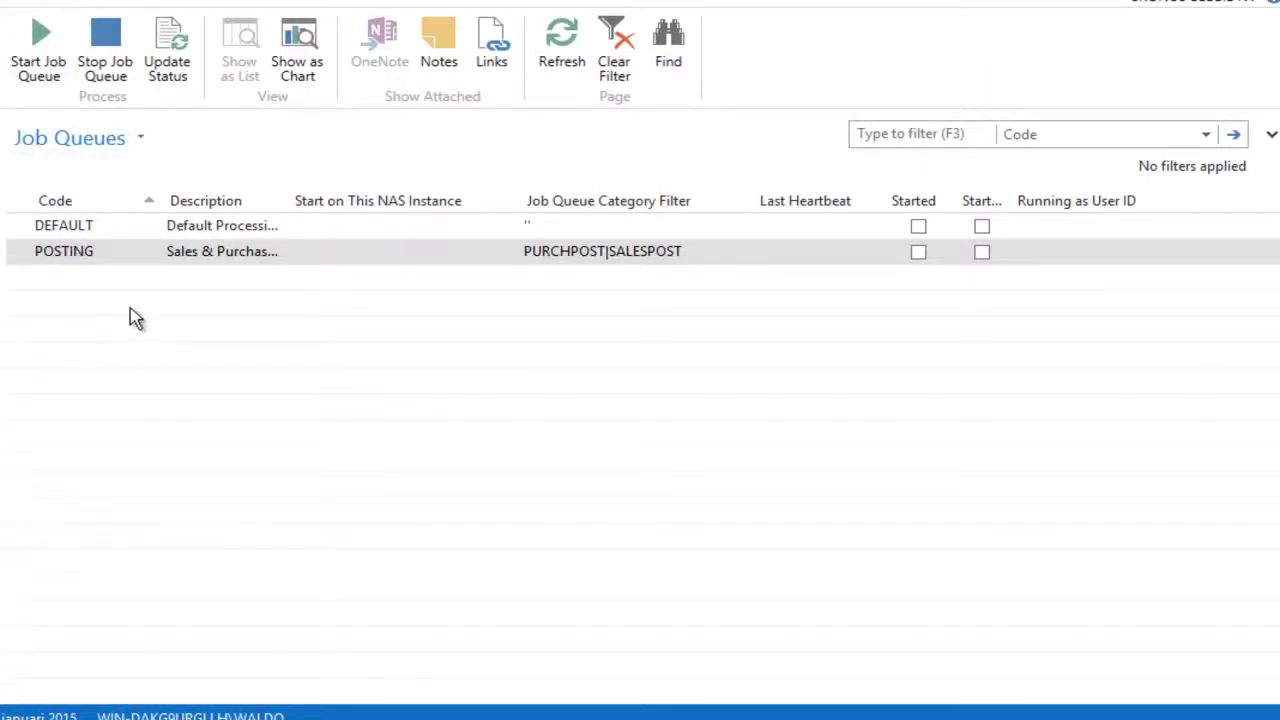
pyautogui.doubleClick(80, 228)
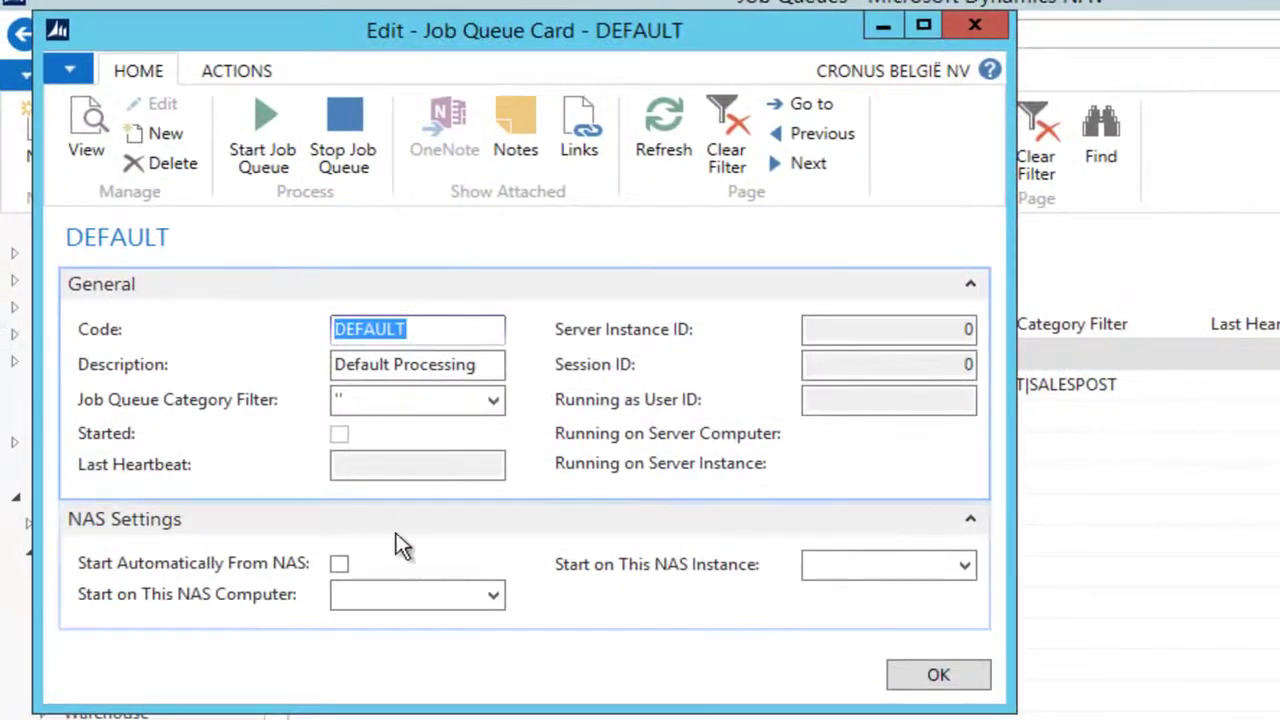
pyautogui.click(339, 565)
pyautogui.click(339, 565)
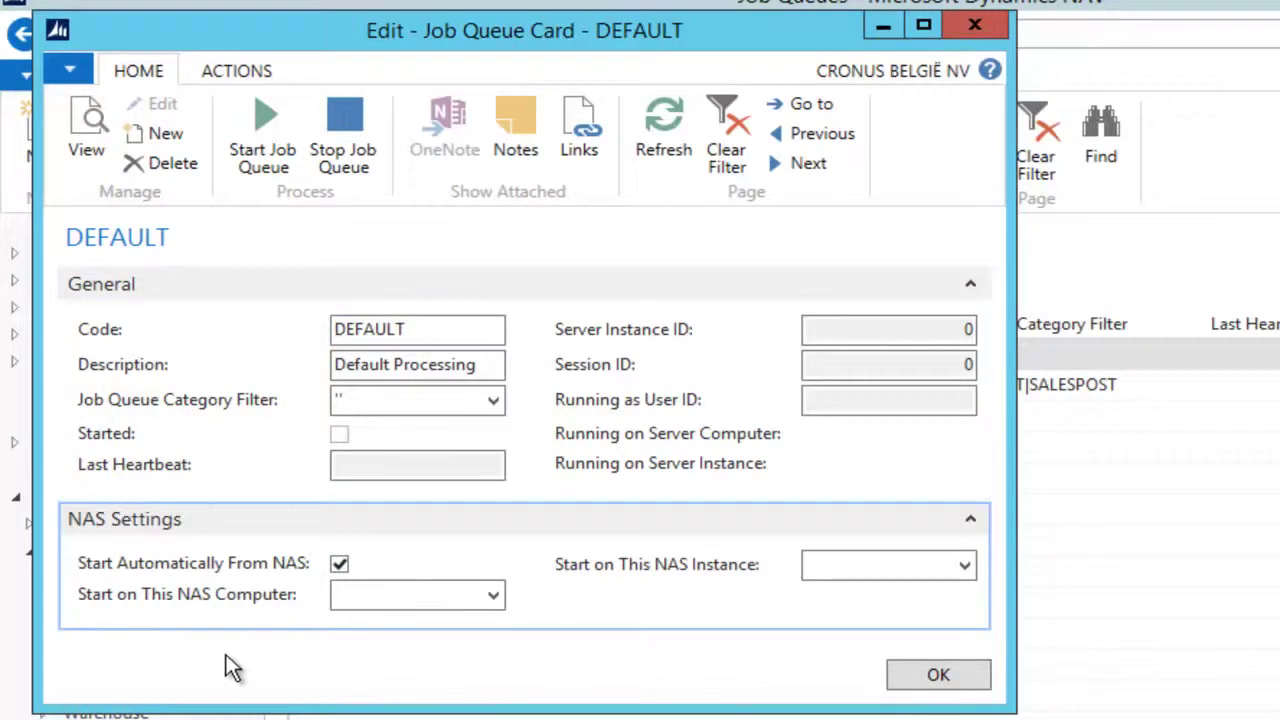
pyautogui.click(938, 674)
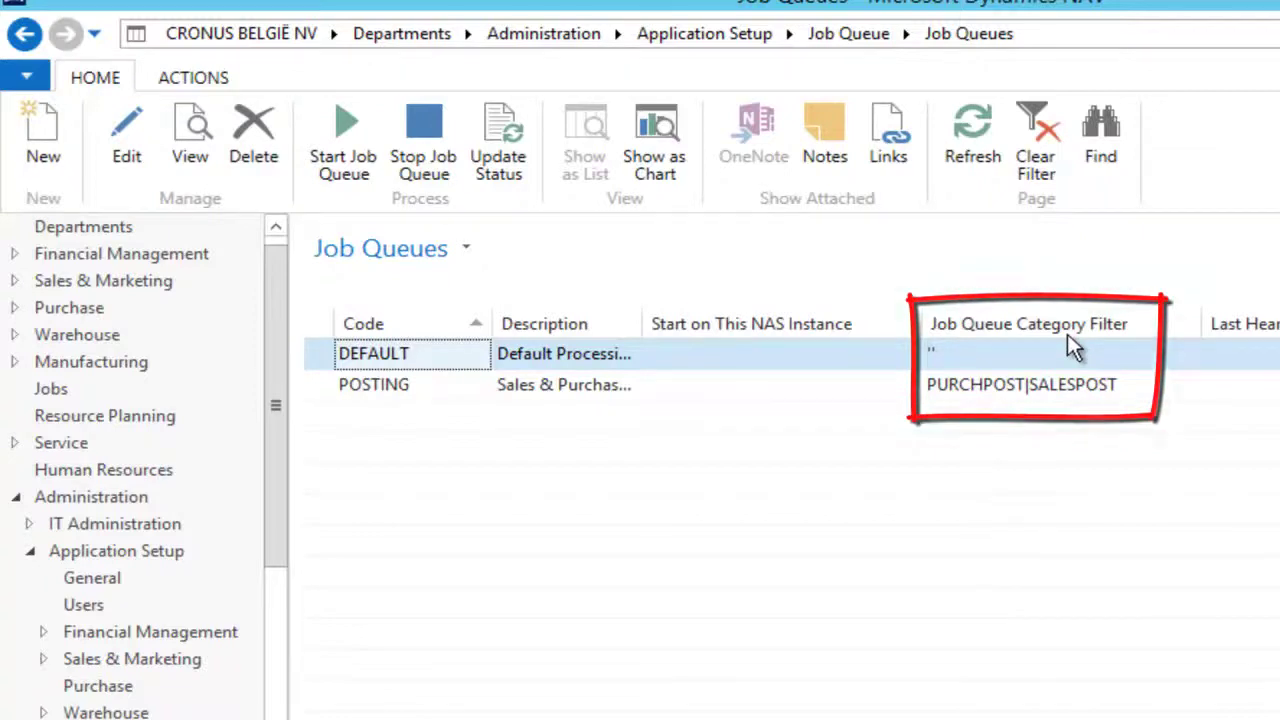
pyautogui.doubleClick(390, 358)
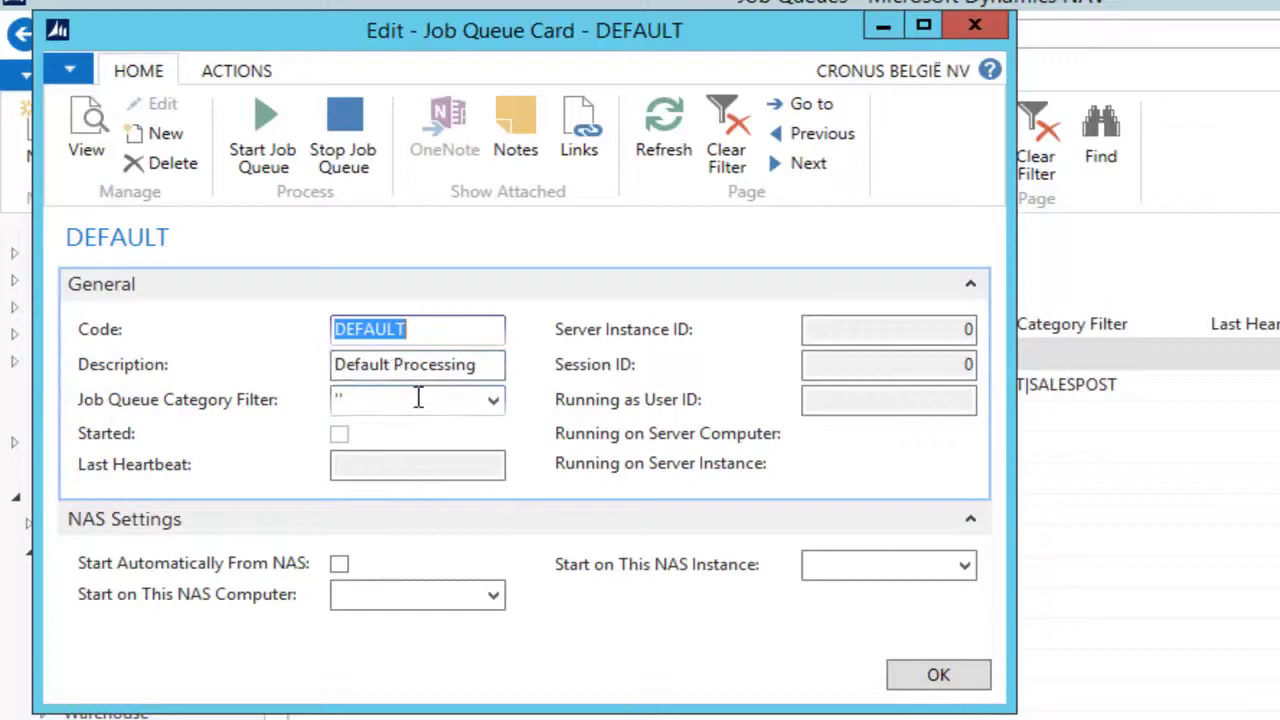
pyautogui.click(971, 30)
pyautogui.click(366, 388)
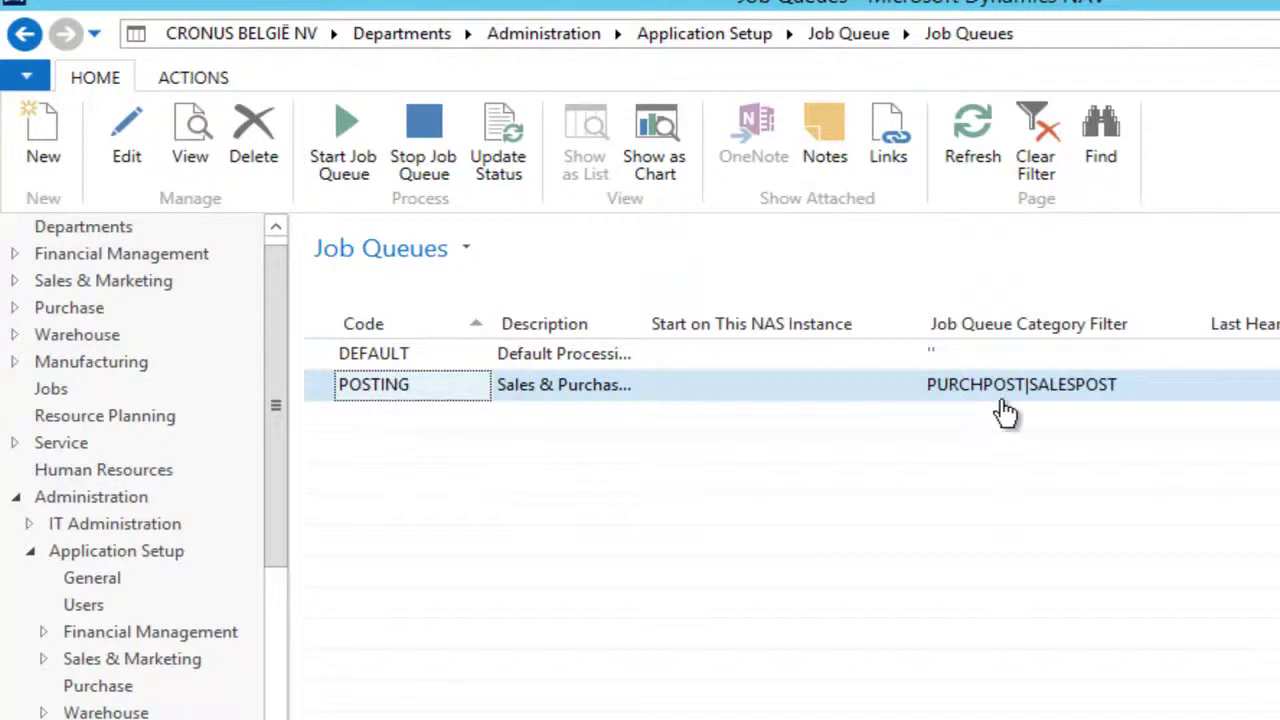
# Step: Check the Job Queue Category List, which holds PURCHPOST and SALESPOST, then return to Job Queue
pyautogui.click(25, 36)
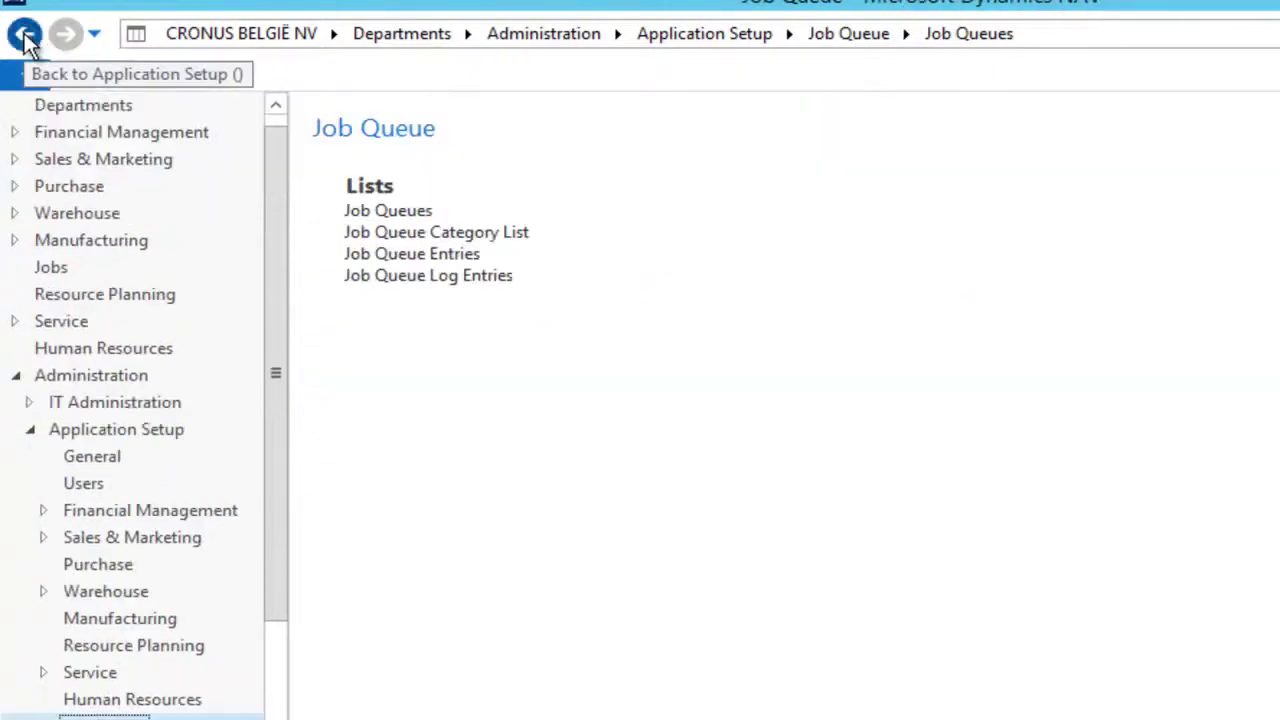
pyautogui.click(456, 236)
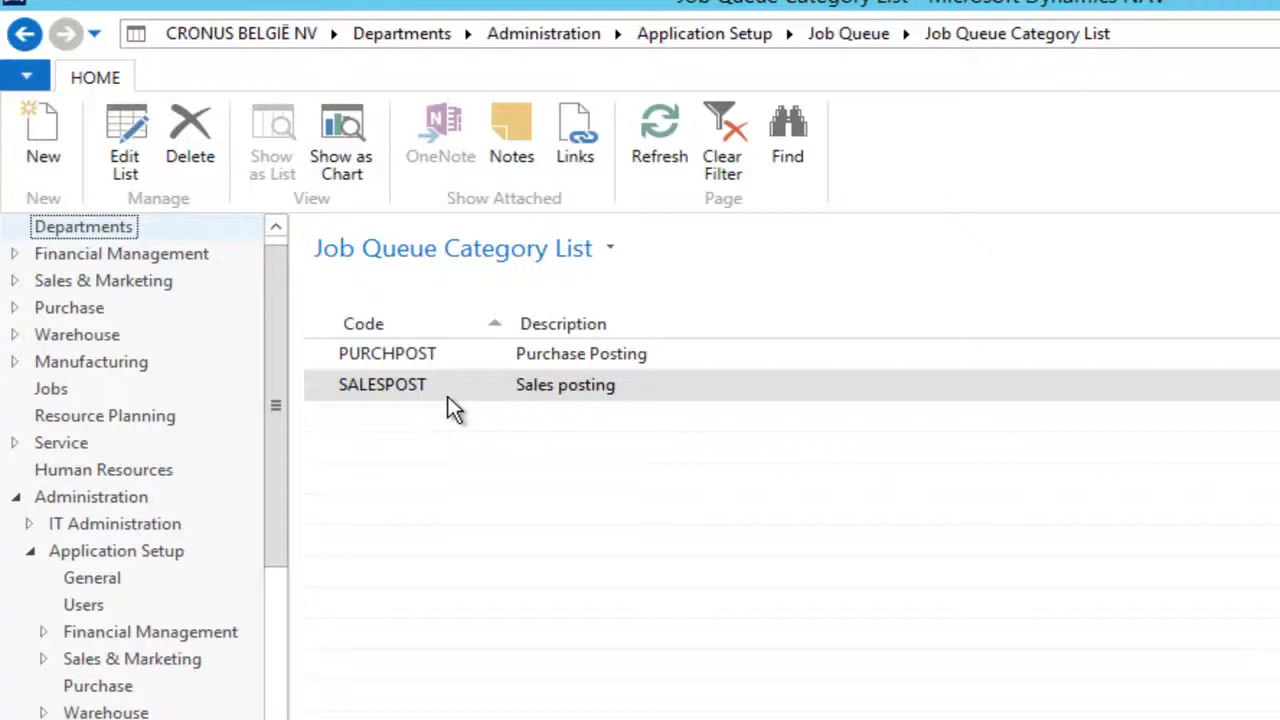
pyautogui.click(25, 38)
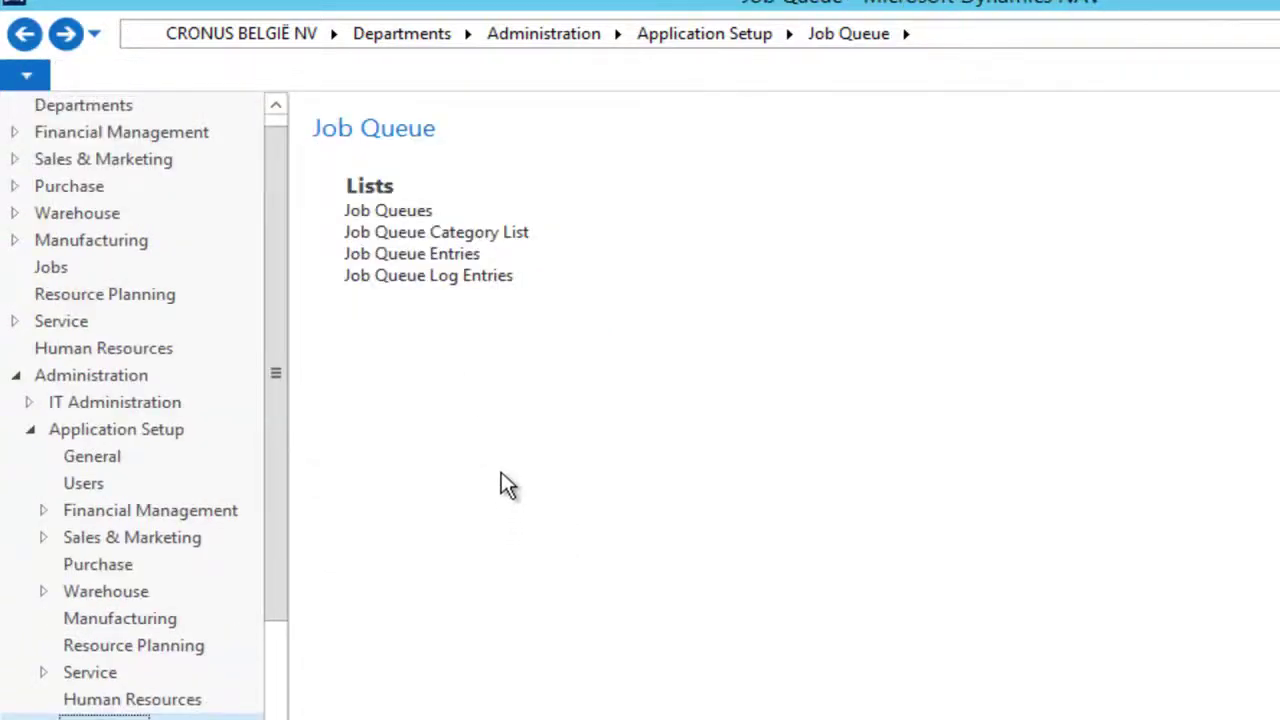
# Step: Inspect the Job Queue Entries: codeunits 5917 and 5918, both recurring, Ready, with no category
pyautogui.click(412, 255)
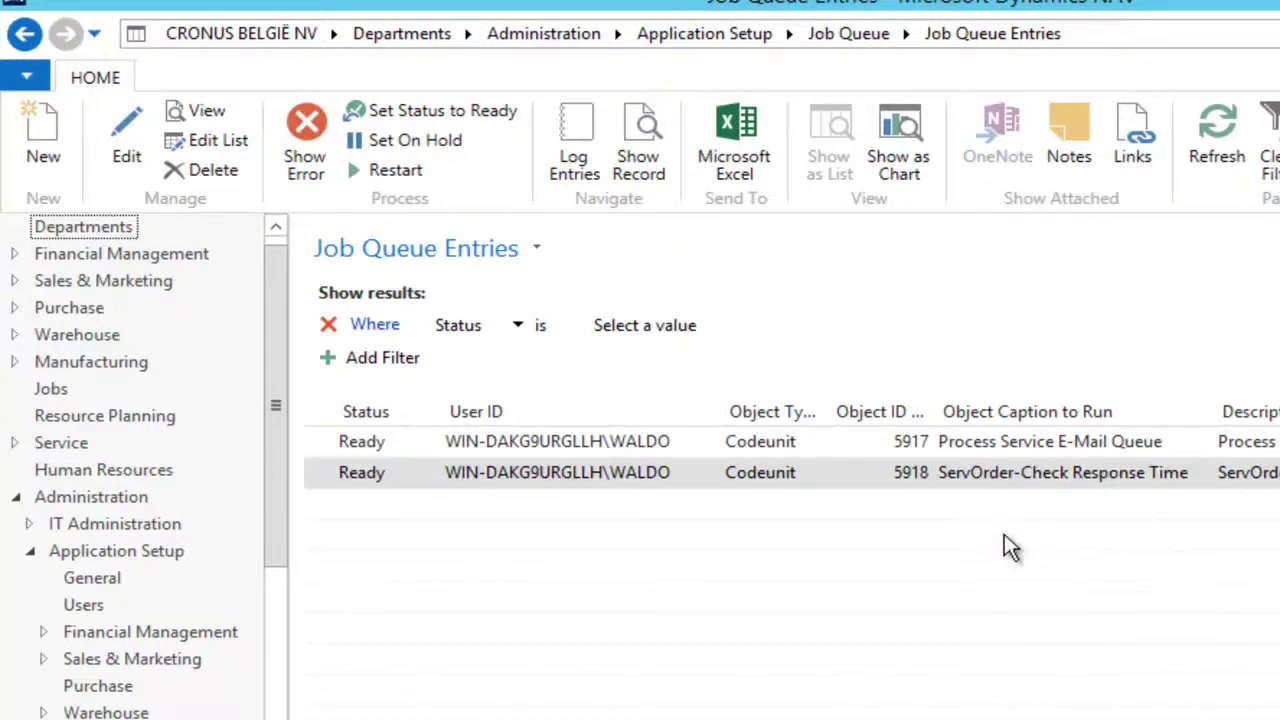
pyautogui.hscroll(5, 1008, 547)
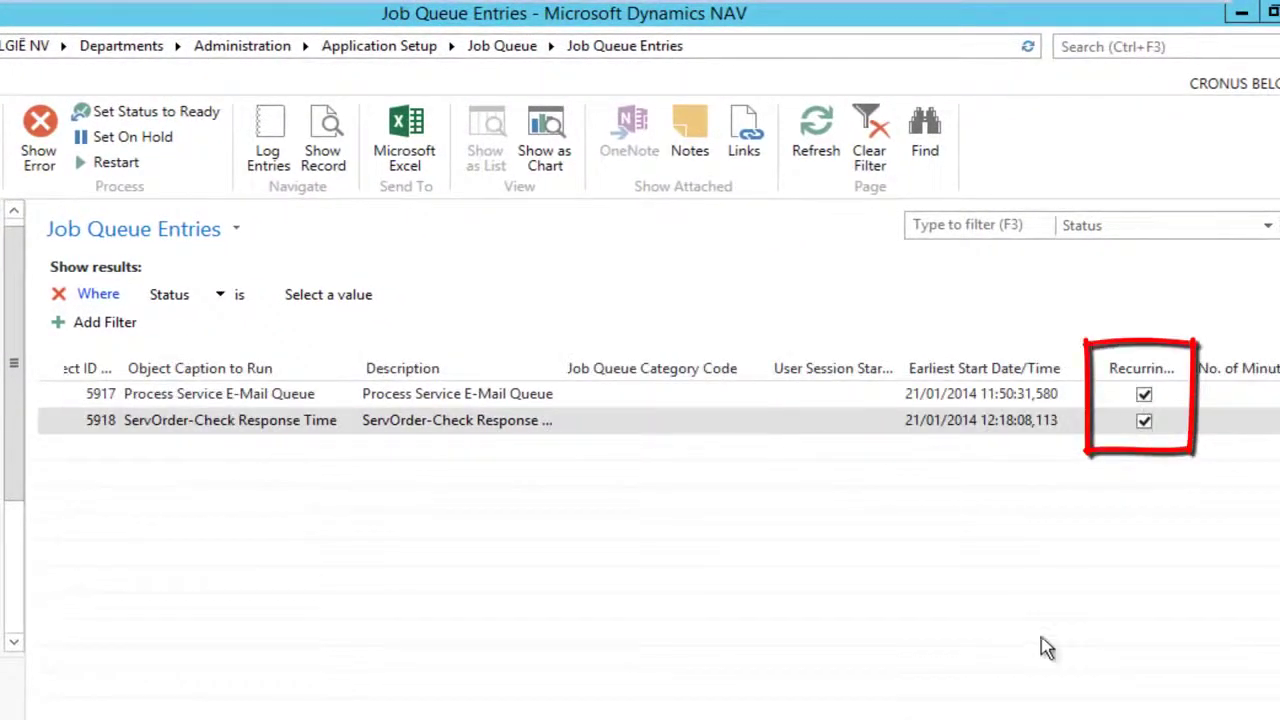
pyautogui.hscroll(-5, 640, 405)
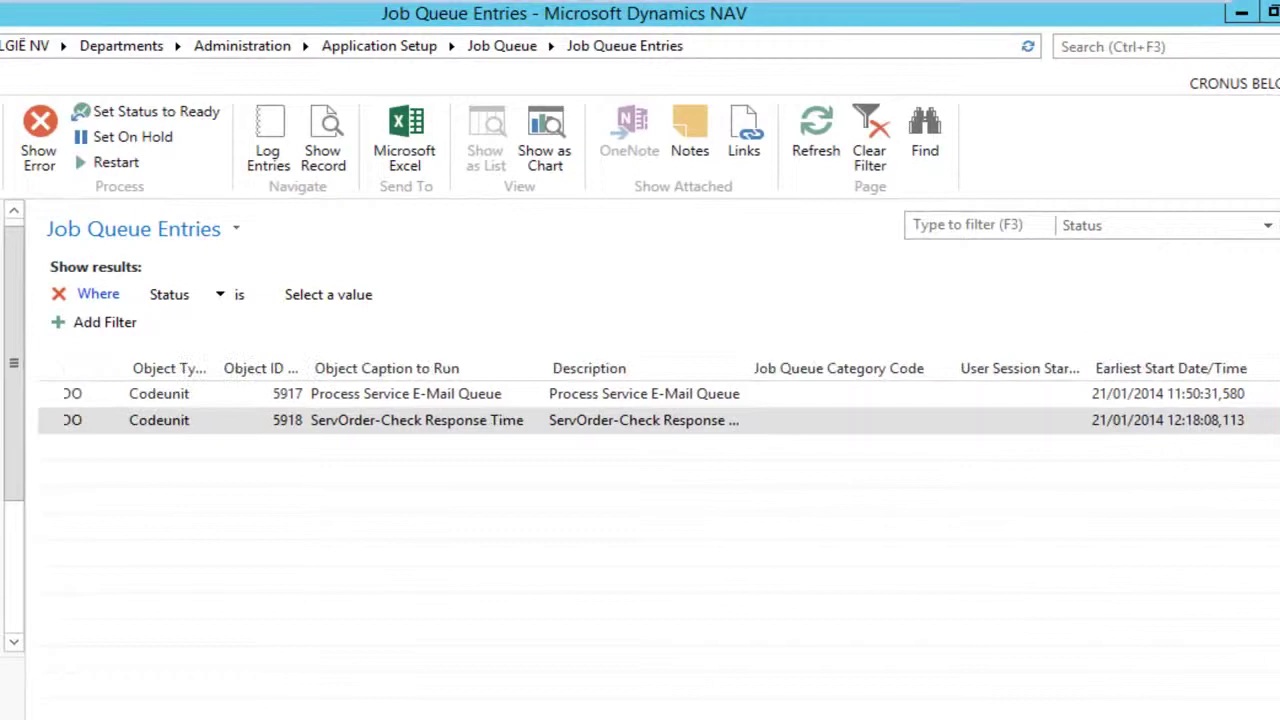
pyautogui.hscroll(-5, 640, 405)
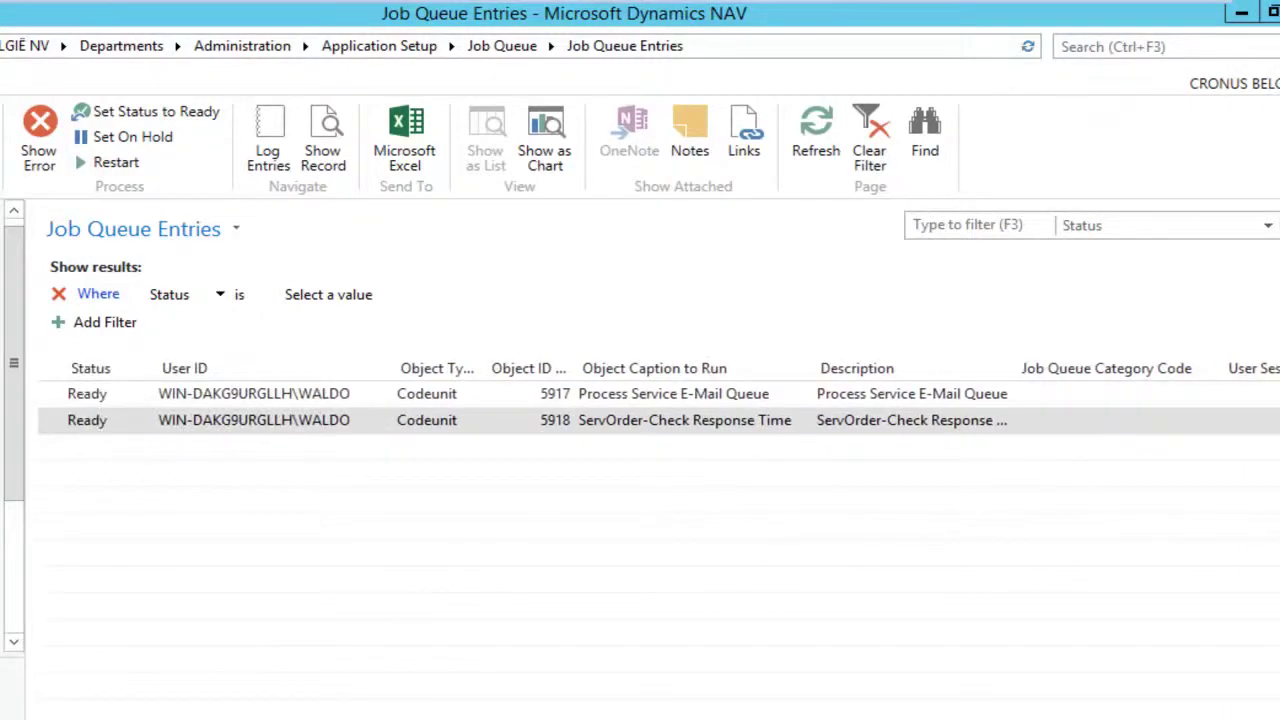
pyautogui.hscroll(5, 640, 405)
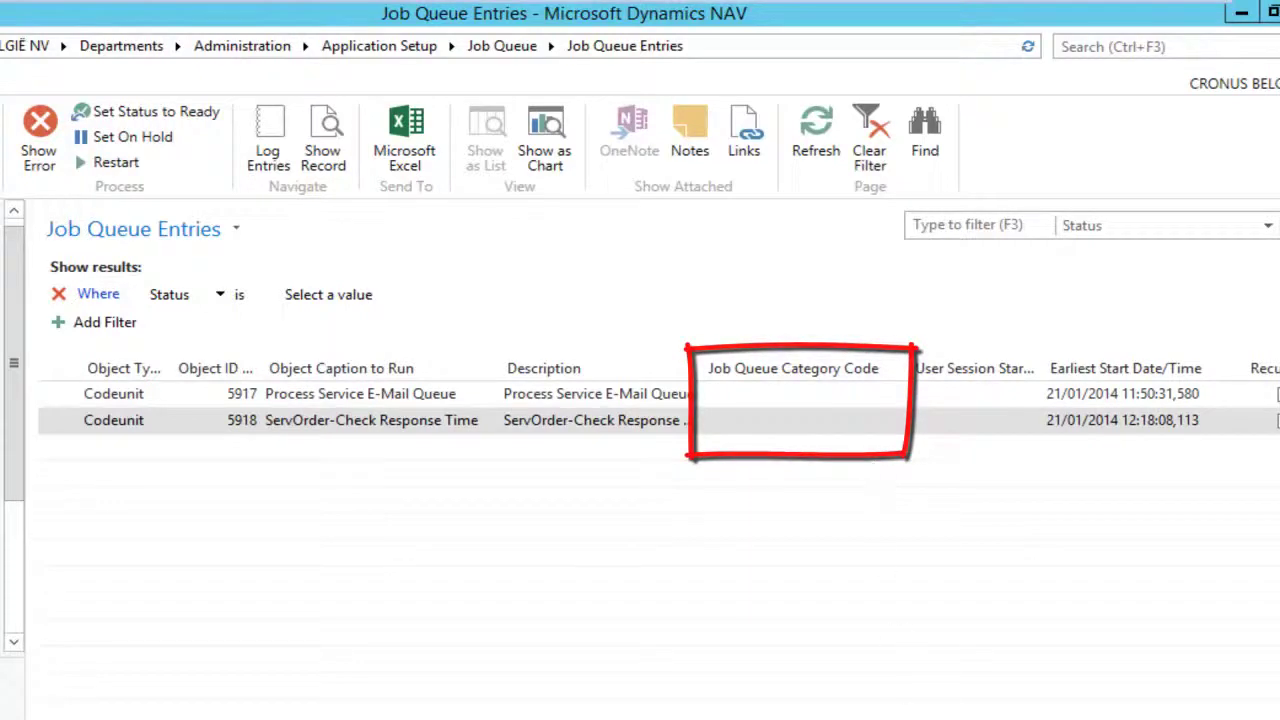
pyautogui.hscroll(-3, 672, 403)
pyautogui.hscroll(-5, 672, 403)
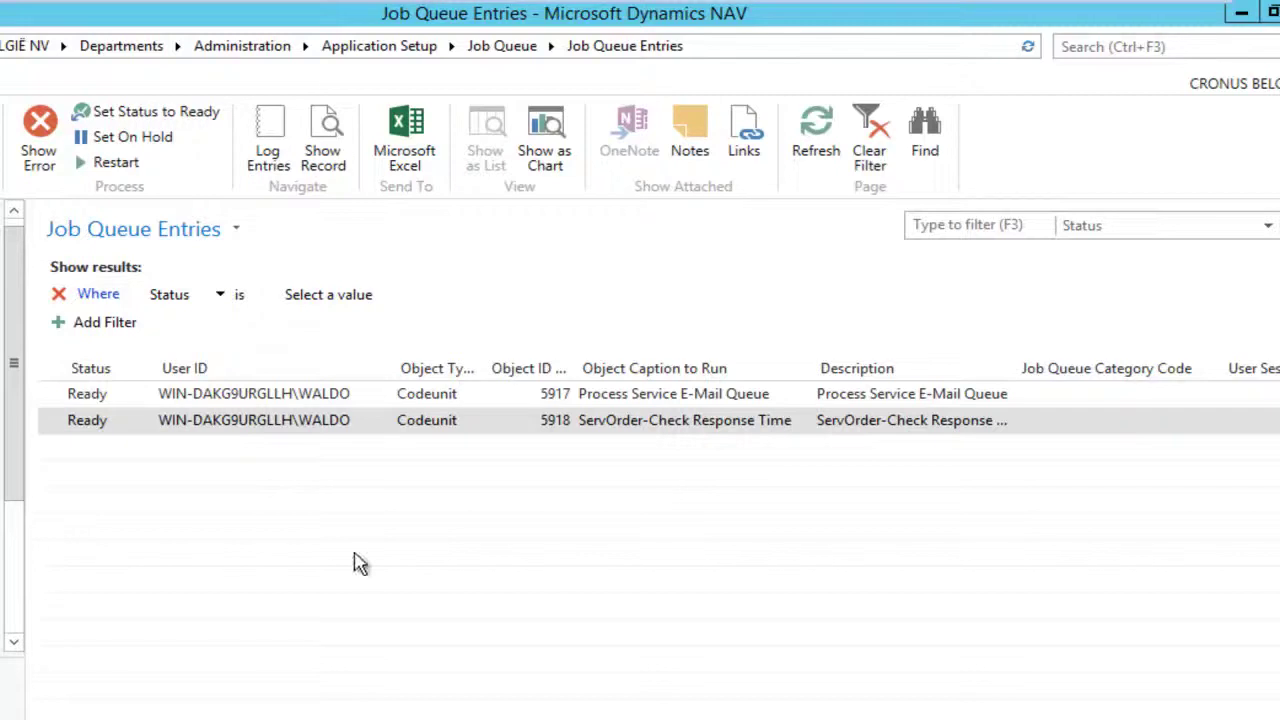
# Step: Look at the DEFAULT job queue, then open the still-empty Job Queue Log Entries
pyautogui.hotkey('alt', 'Left')
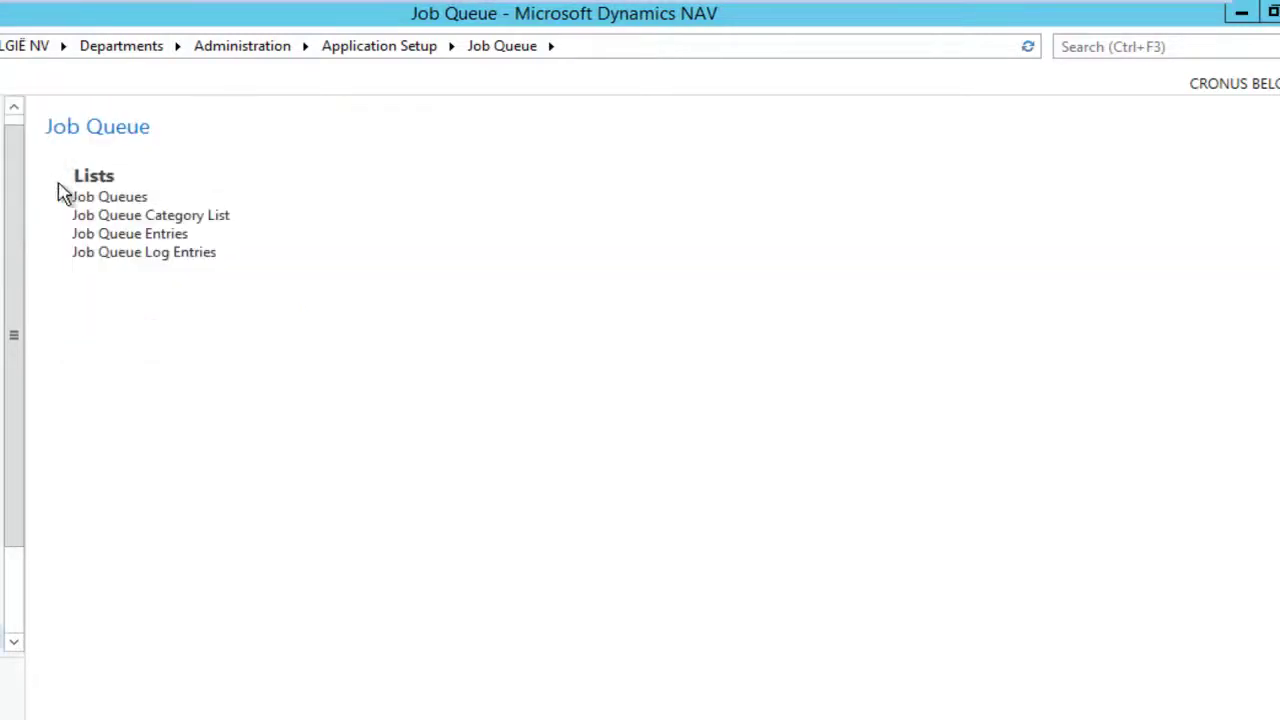
pyautogui.click(106, 196)
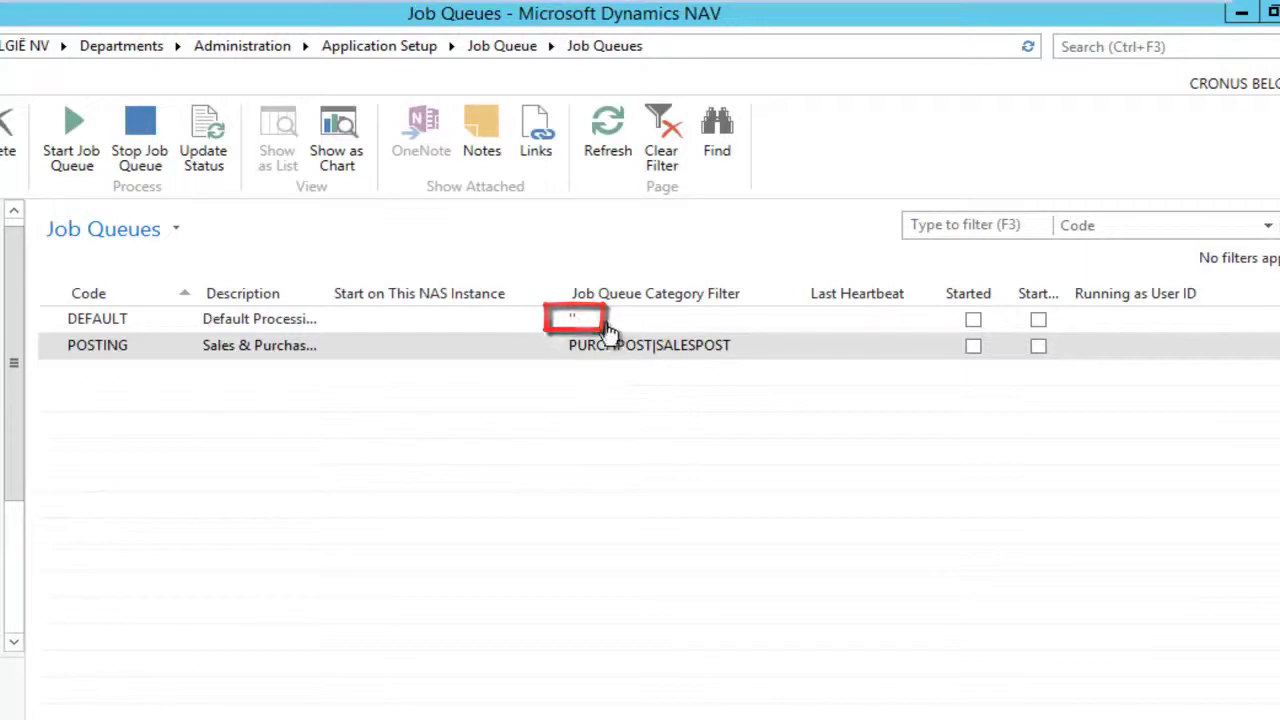
pyautogui.click(138, 328)
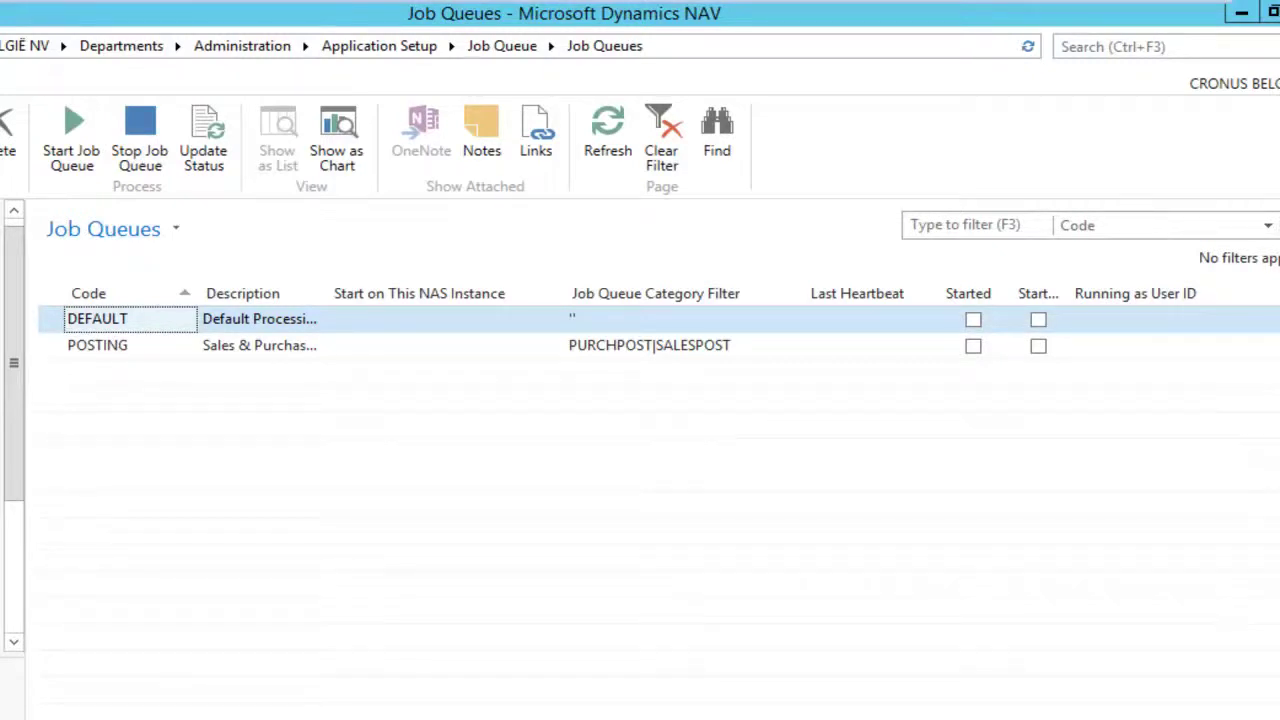
pyautogui.press('Escape')
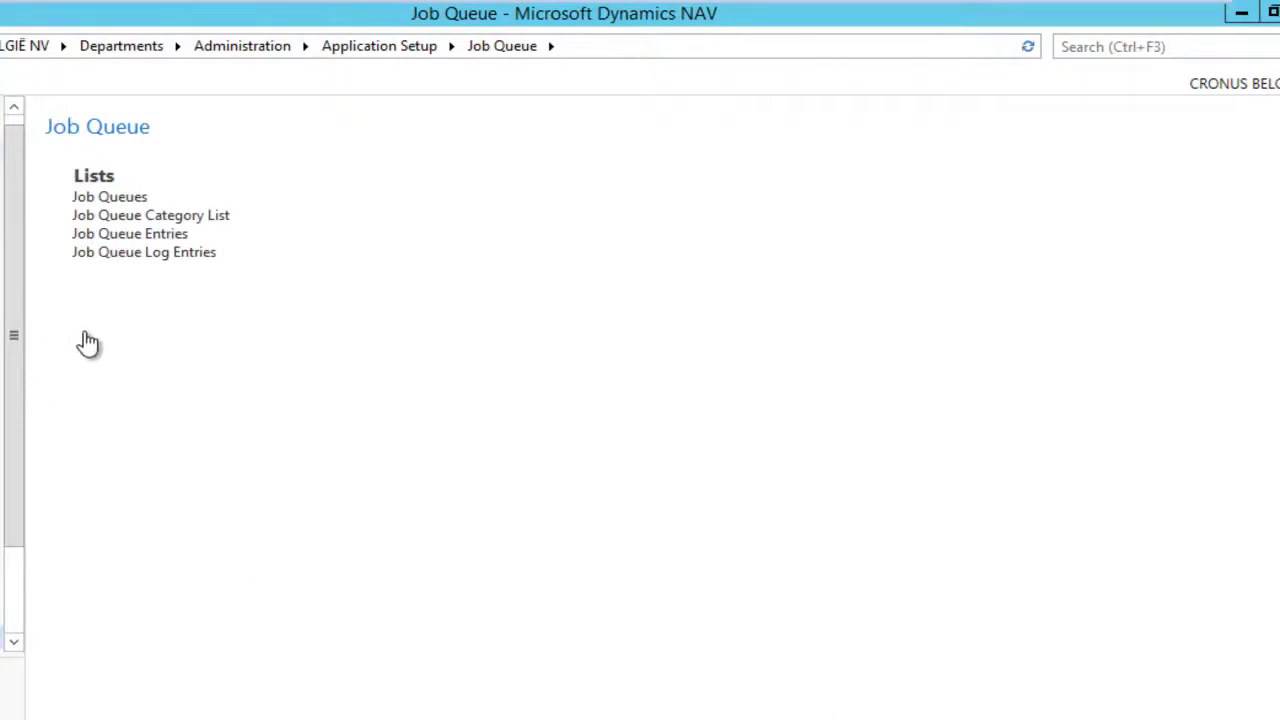
pyautogui.click(137, 254)
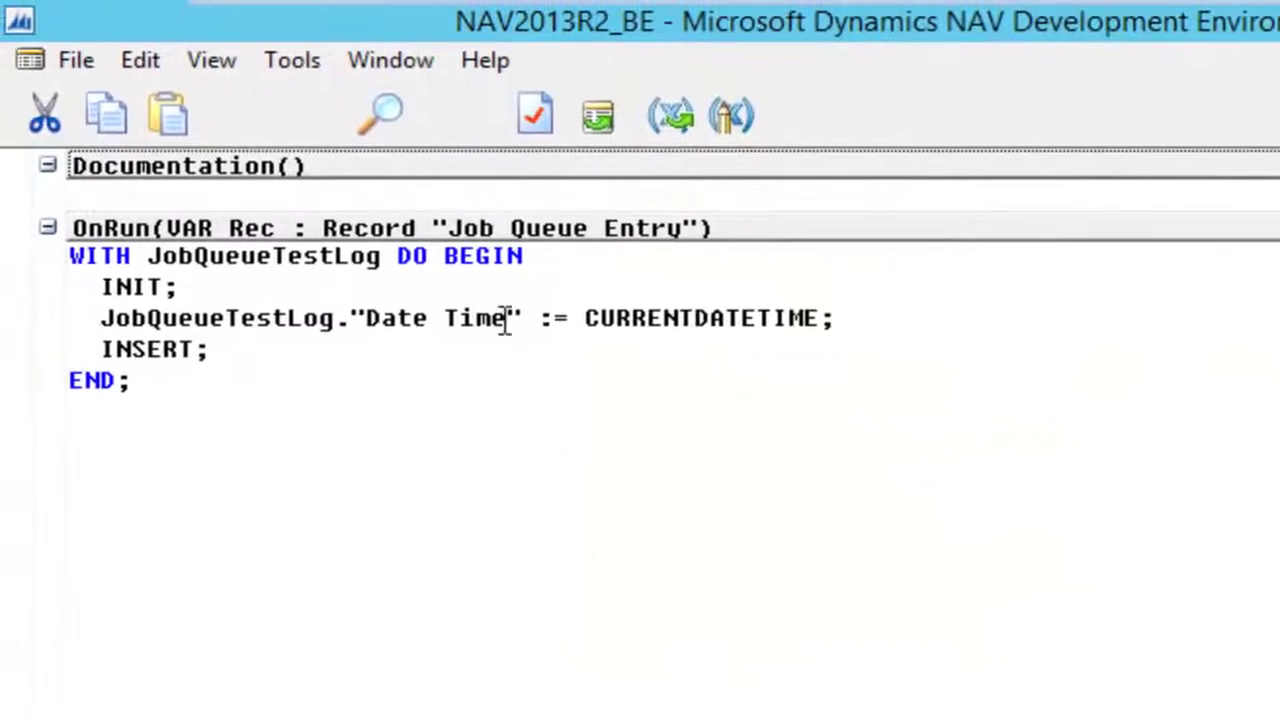
# Step: Close codeunit 50000's C/AL editor and show the tables in Object Designer
pyautogui.press('Escape')
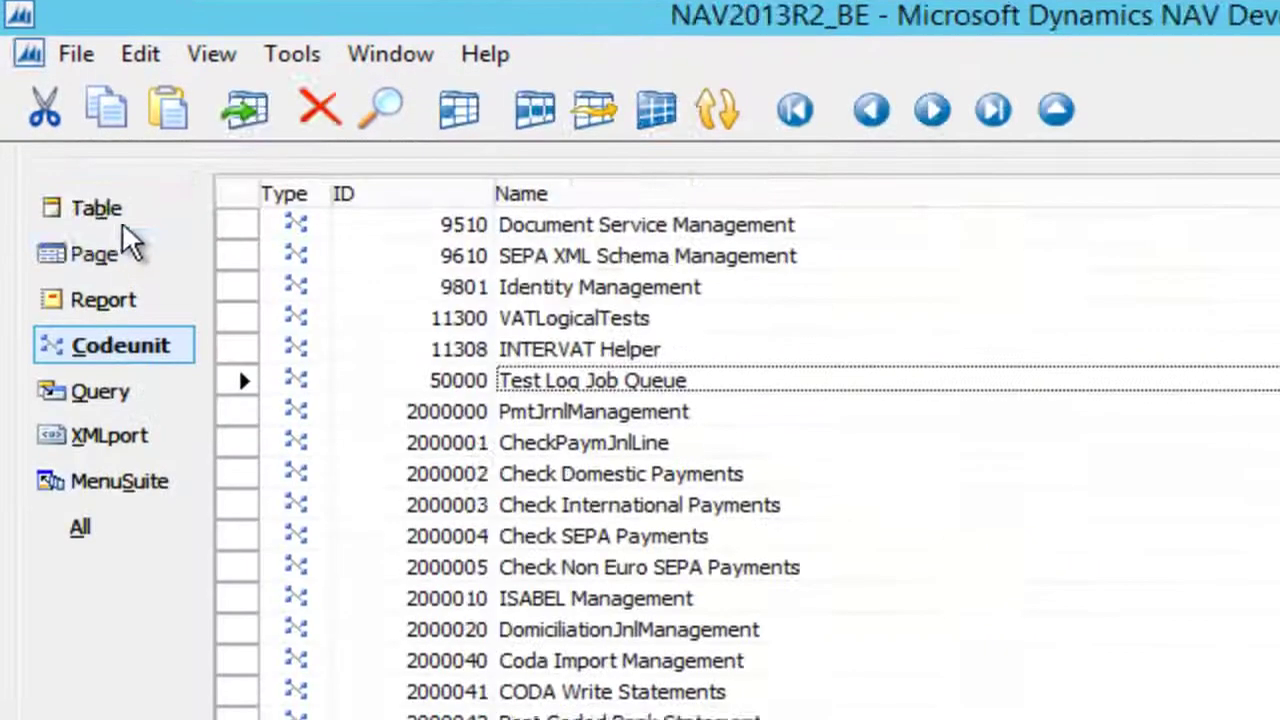
pyautogui.click(125, 215)
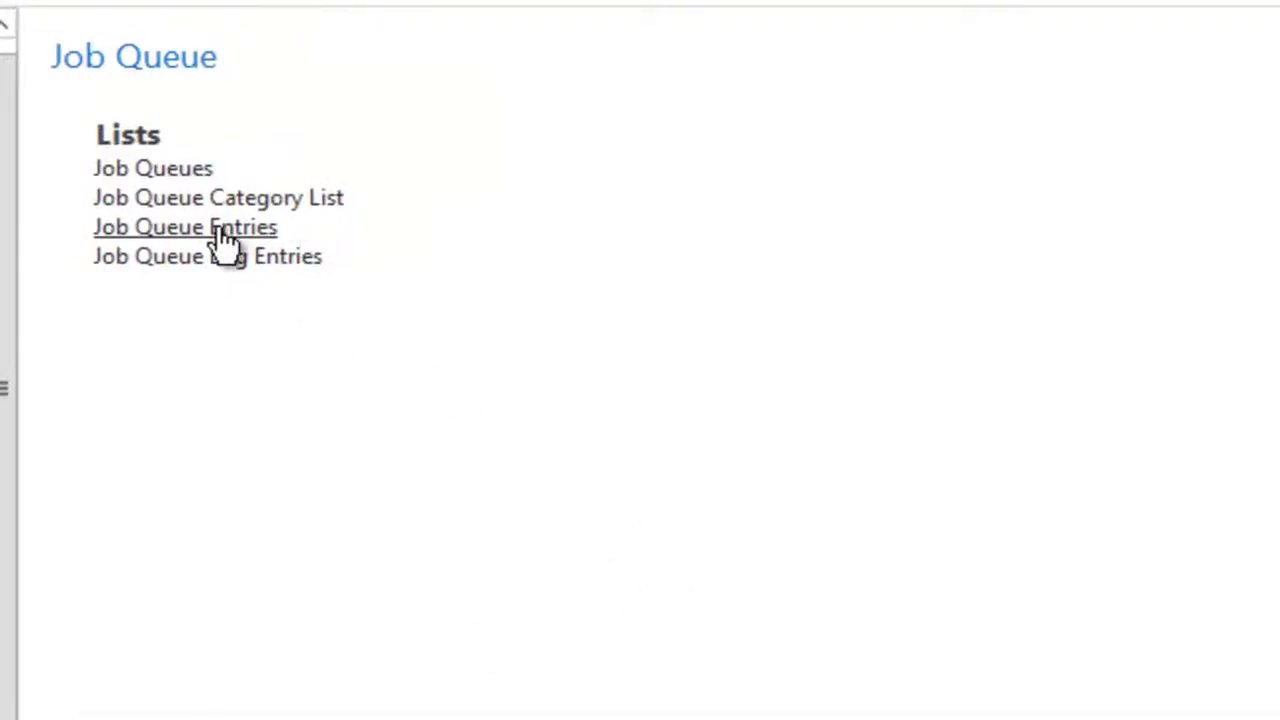
# Step: Create a job queue entry running Codeunit 50000 and save it with status On Hold
pyautogui.click(224, 240)
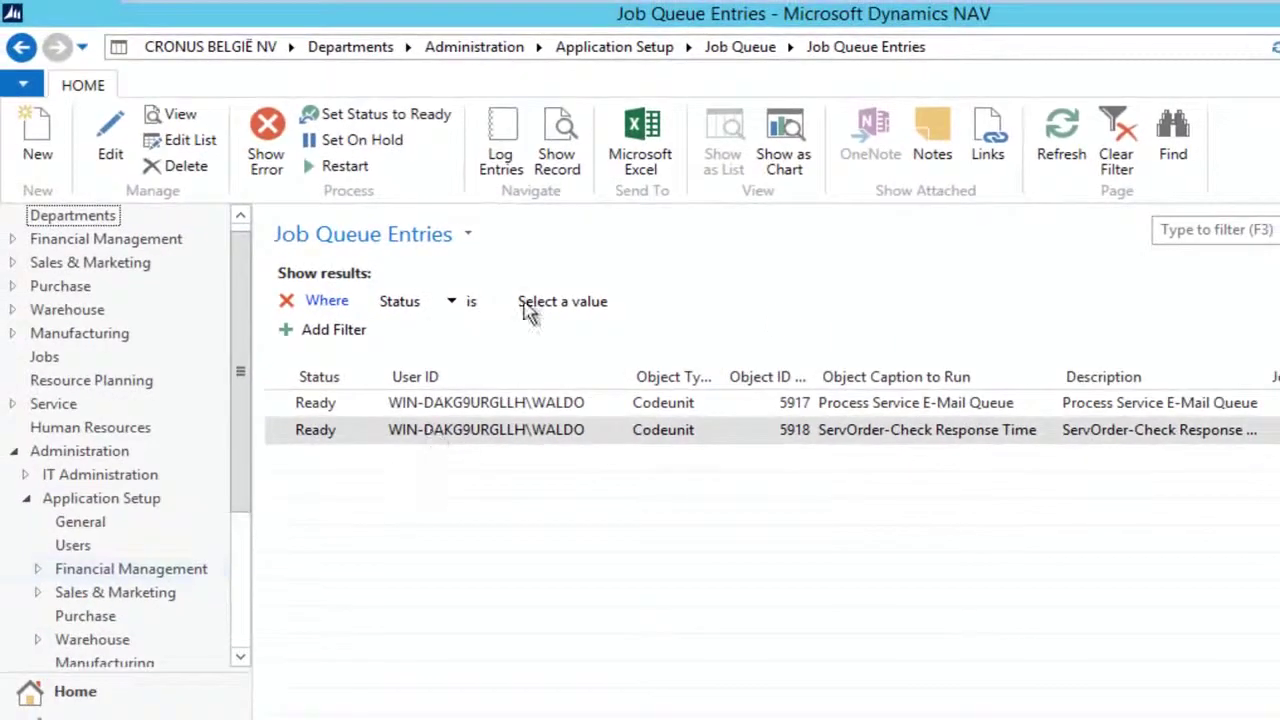
pyautogui.click(38, 140)
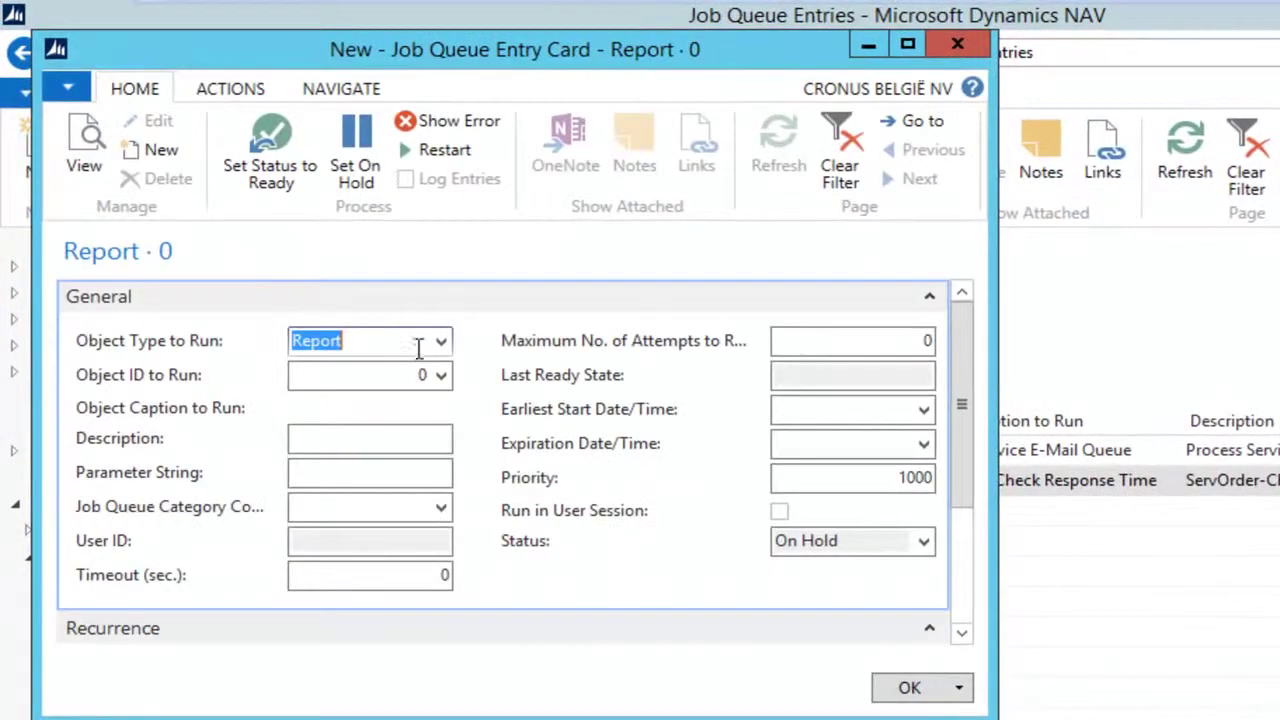
pyautogui.click(440, 341)
pyautogui.click(366, 403)
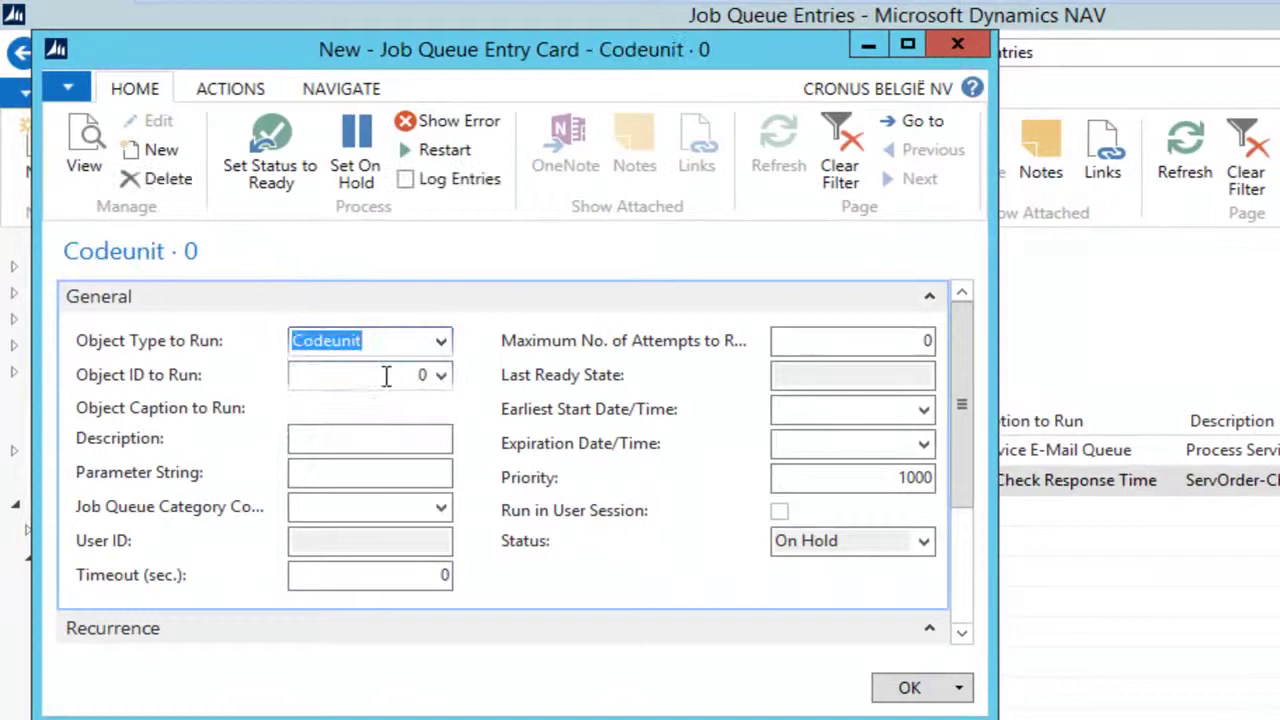
pyautogui.click(386, 375)
pyautogui.write('50000')
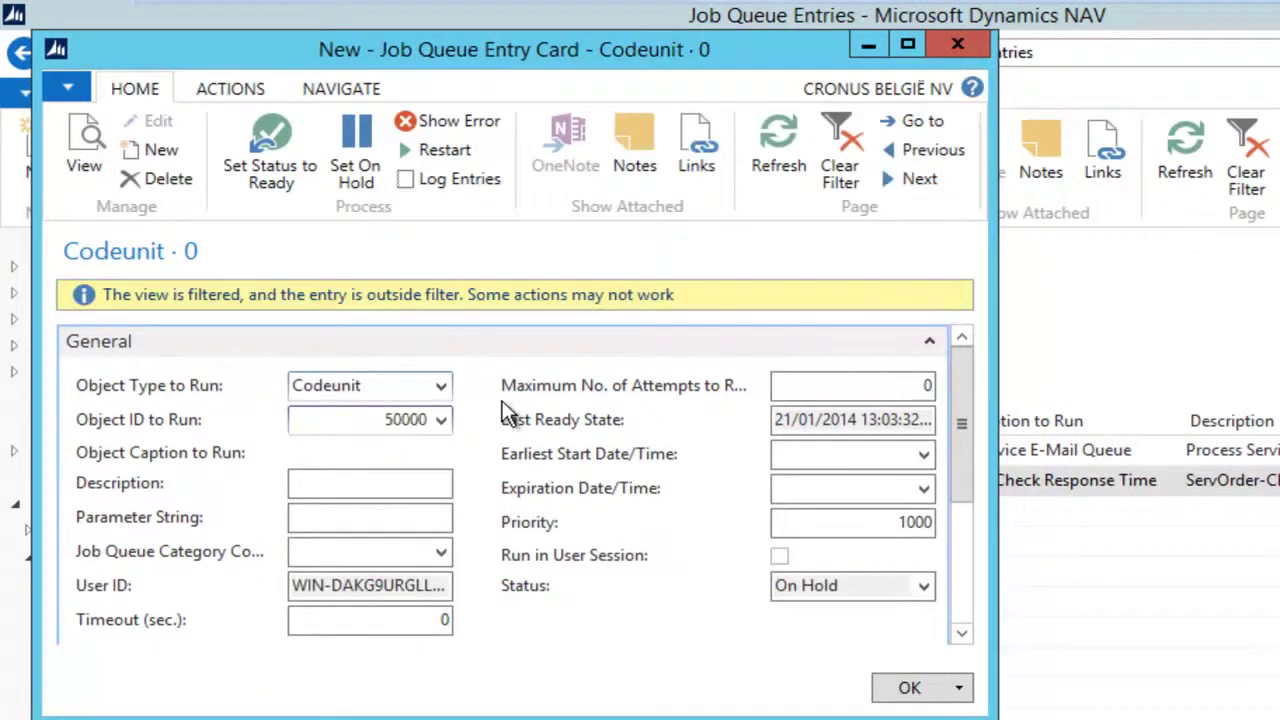
pyautogui.press('Tab')
pyautogui.press('Tab')
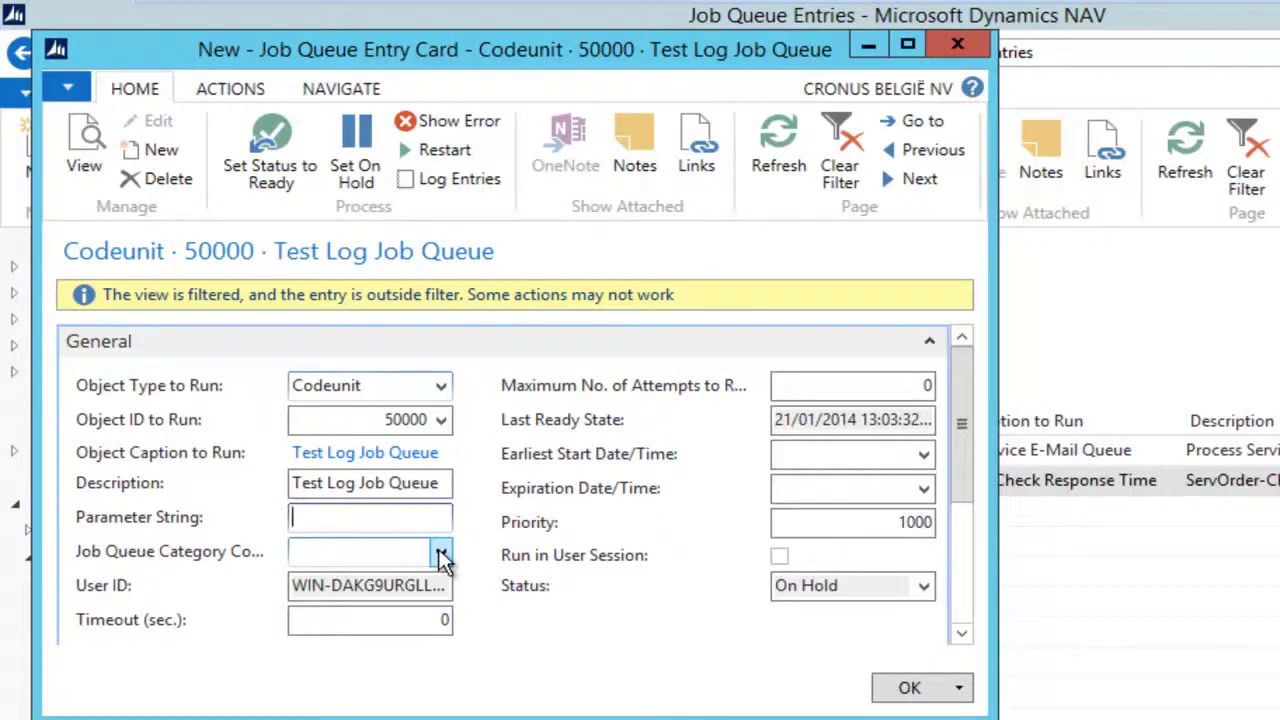
pyautogui.click(905, 688)
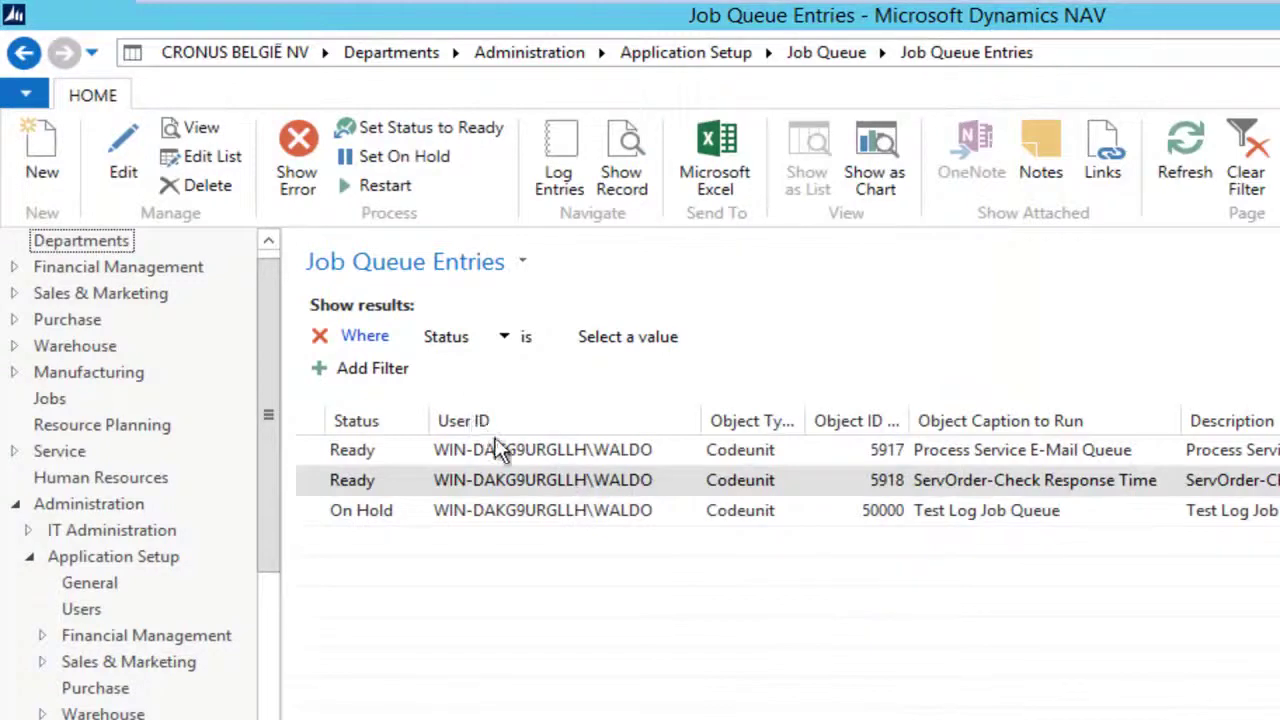
pyautogui.click(348, 520)
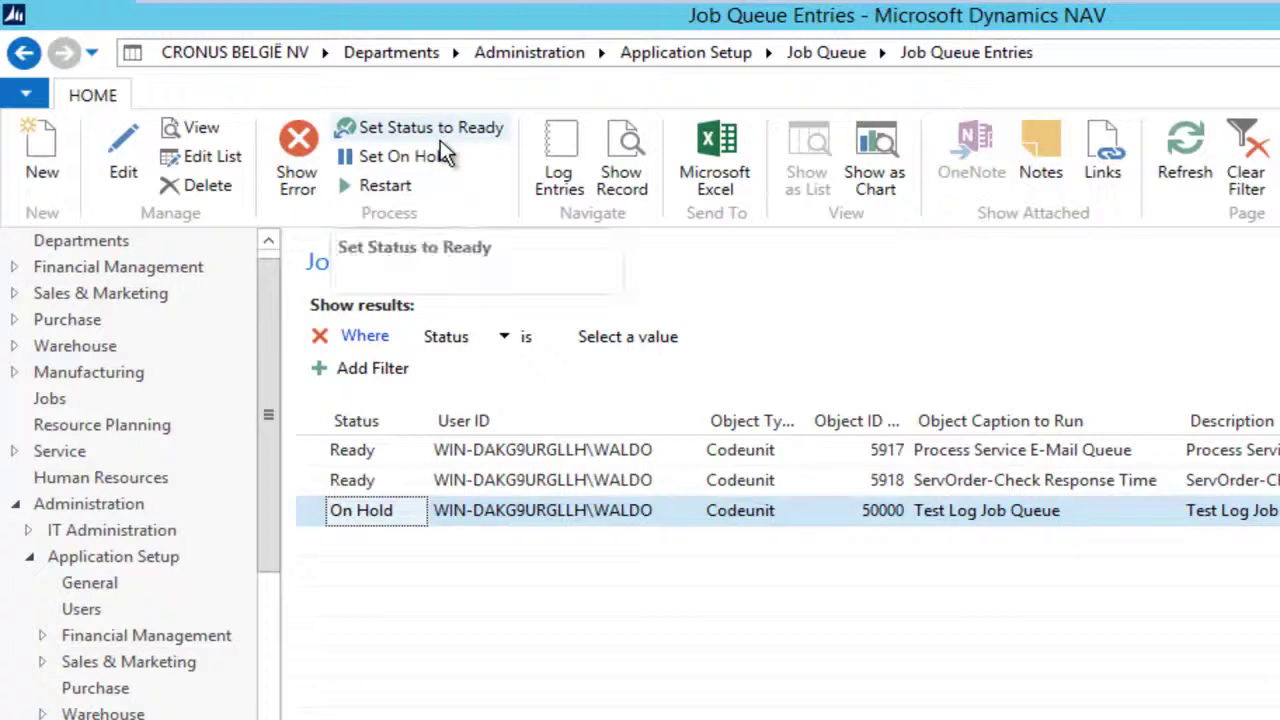
# Step: Add a job queue category with code TEST in the Job Queue Category List
pyautogui.click(24, 52)
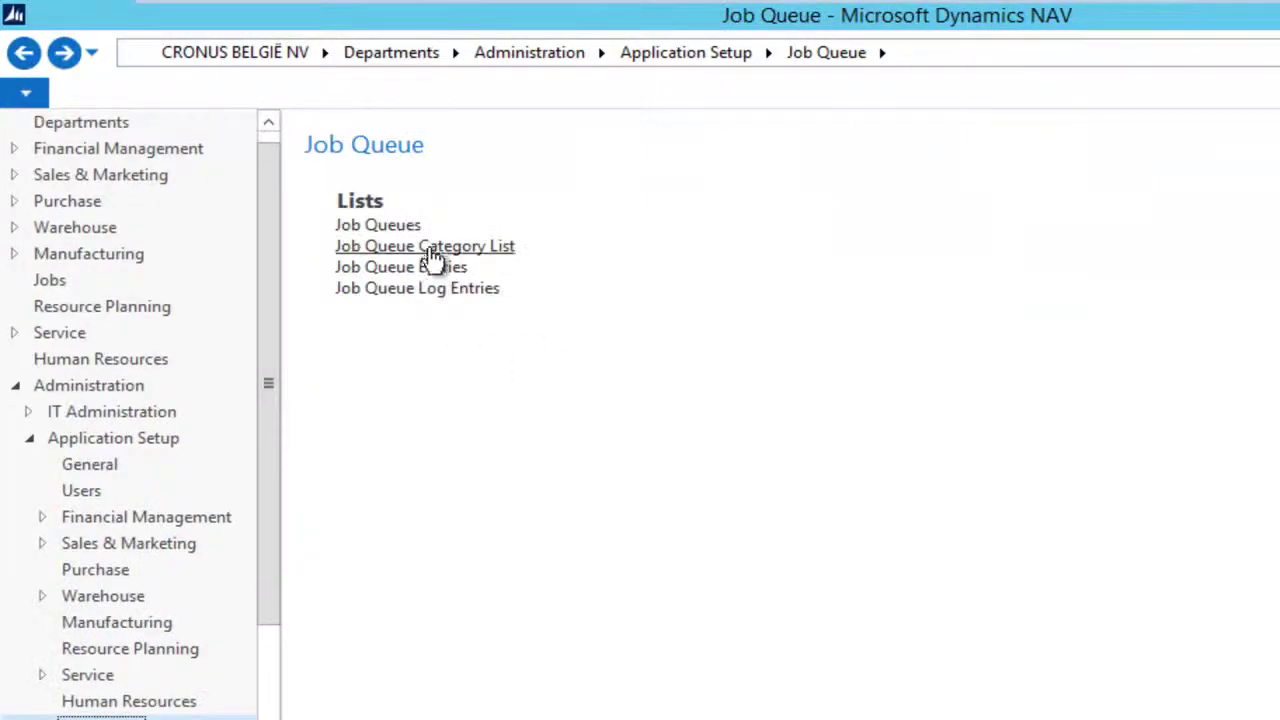
pyautogui.click(440, 247)
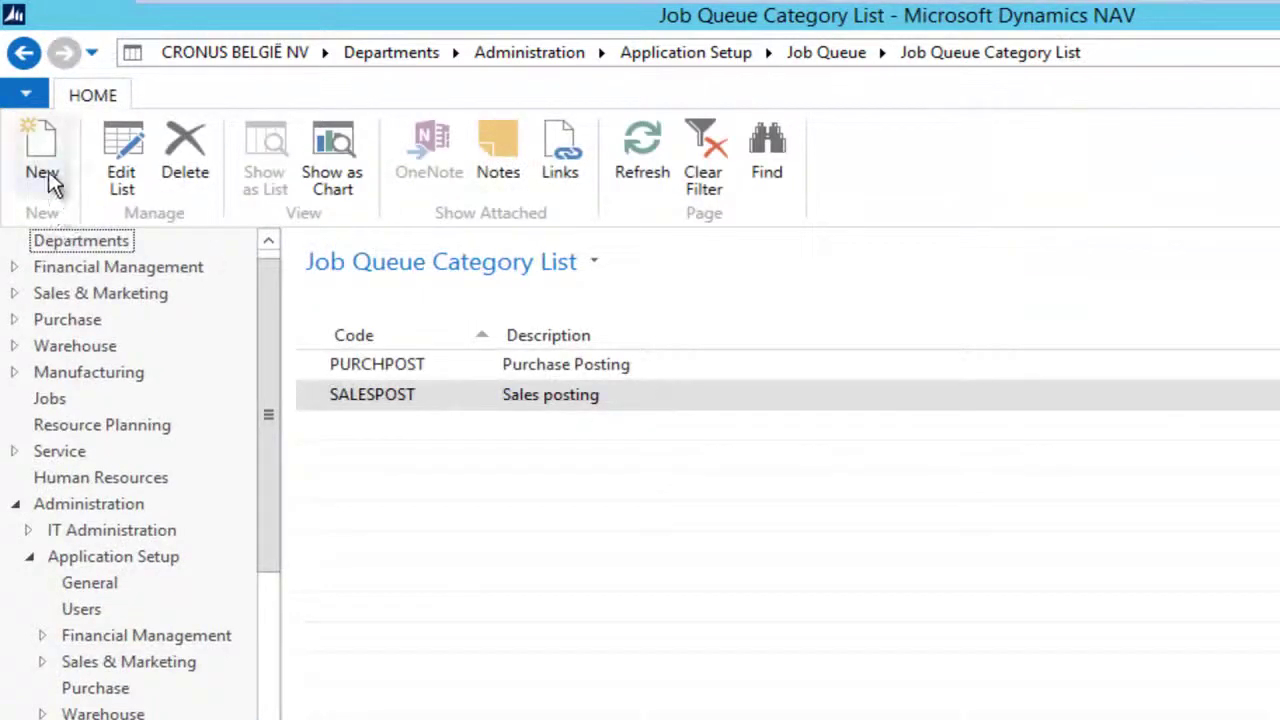
pyautogui.click(45, 165)
pyautogui.write('TEST')
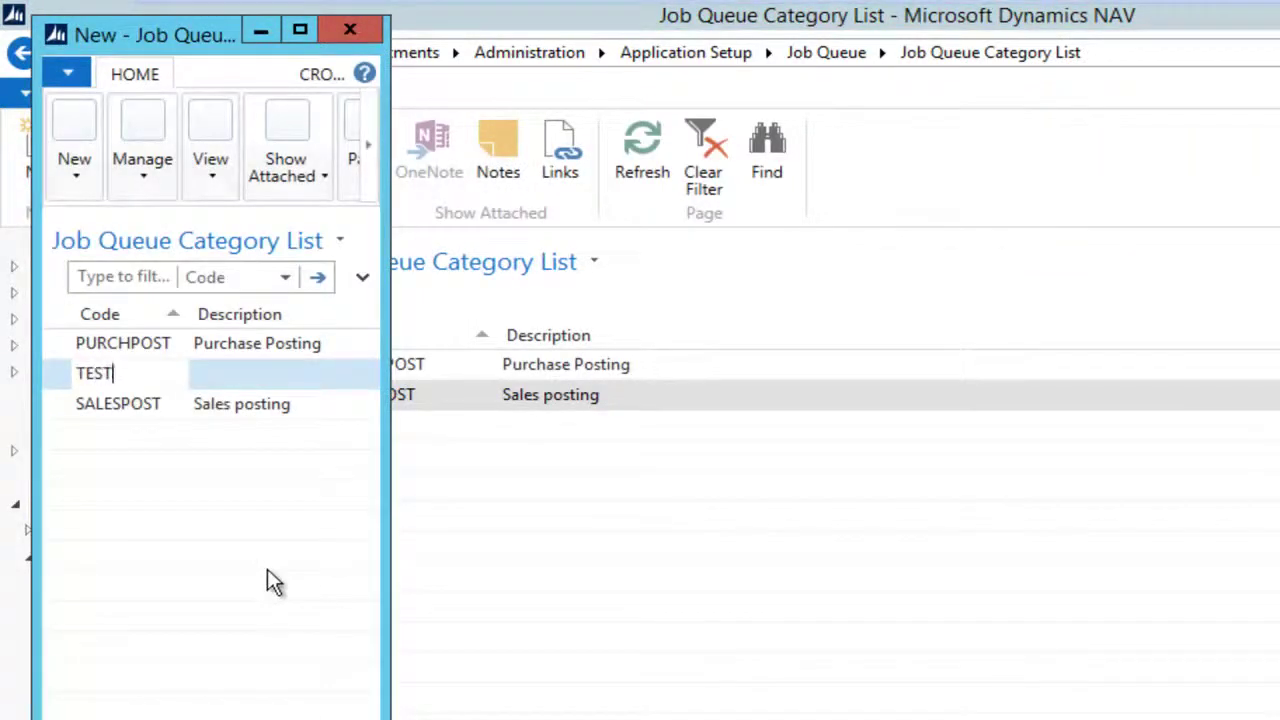
pyautogui.press('Escape')
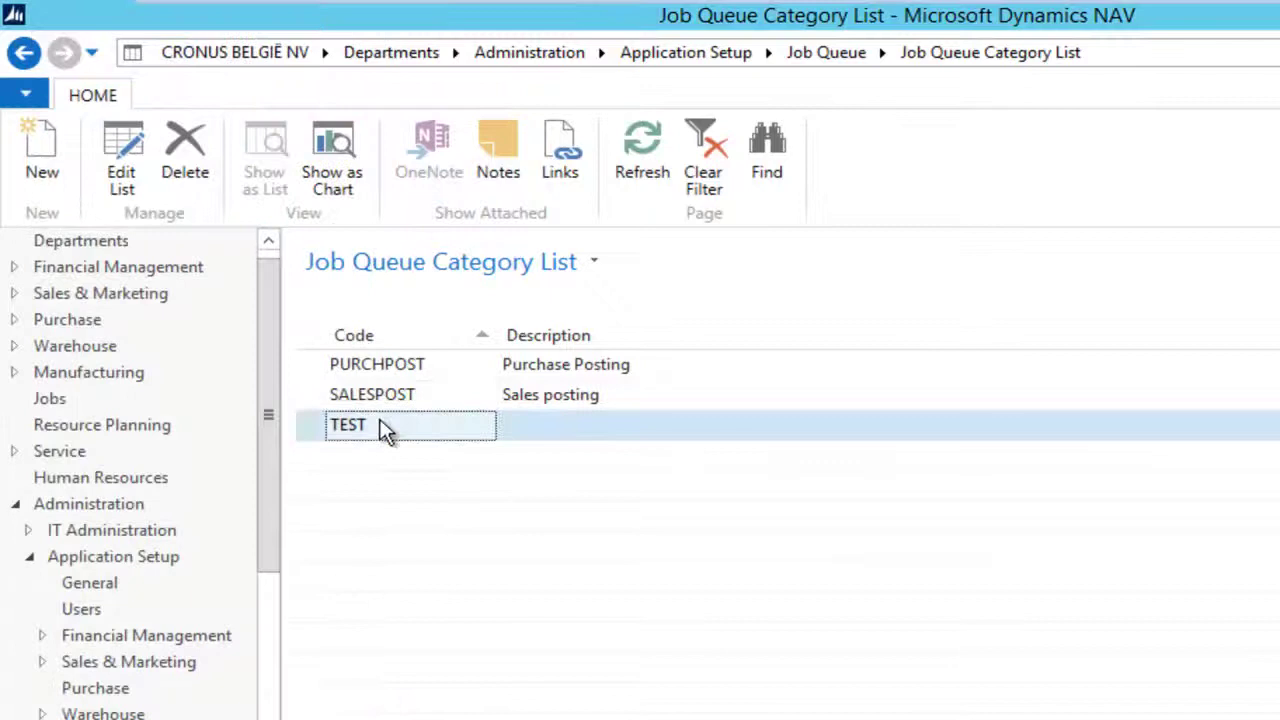
pyautogui.click(380, 428)
pyautogui.click(24, 52)
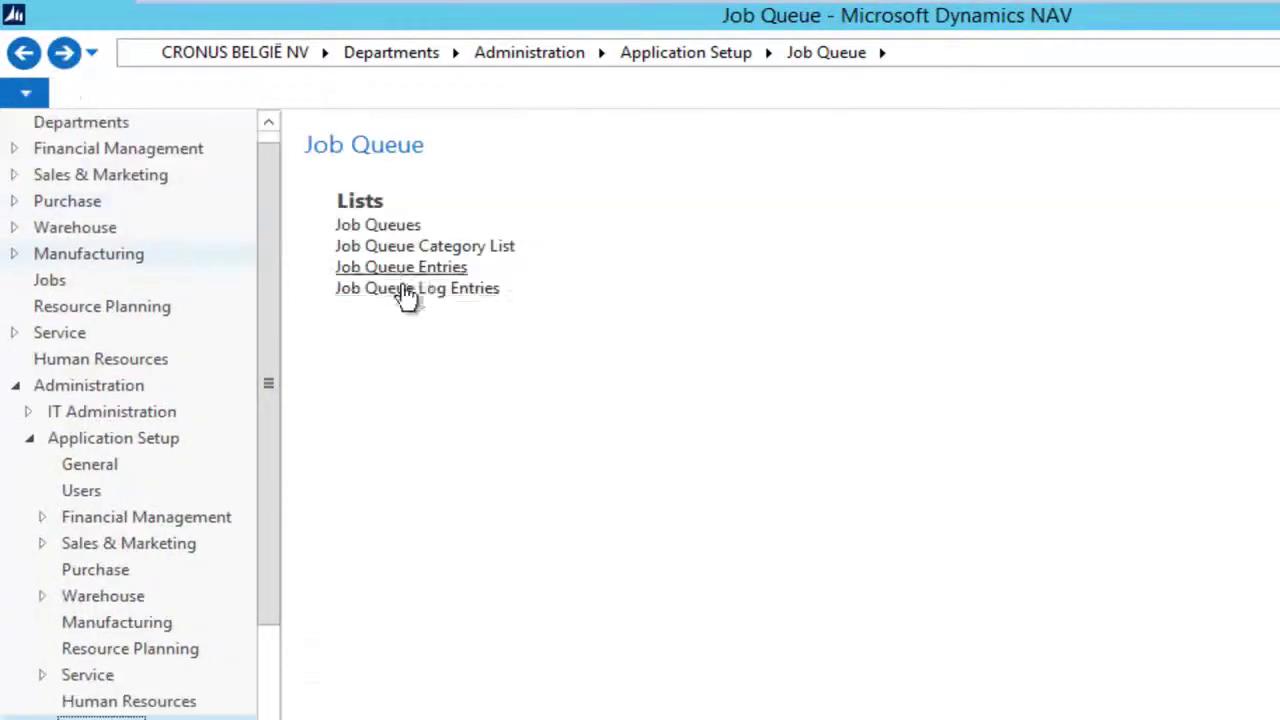
# Step: Give the codeunit 50000 entry category TEST and earliest start date 21/01/2014
pyautogui.click(421, 268)
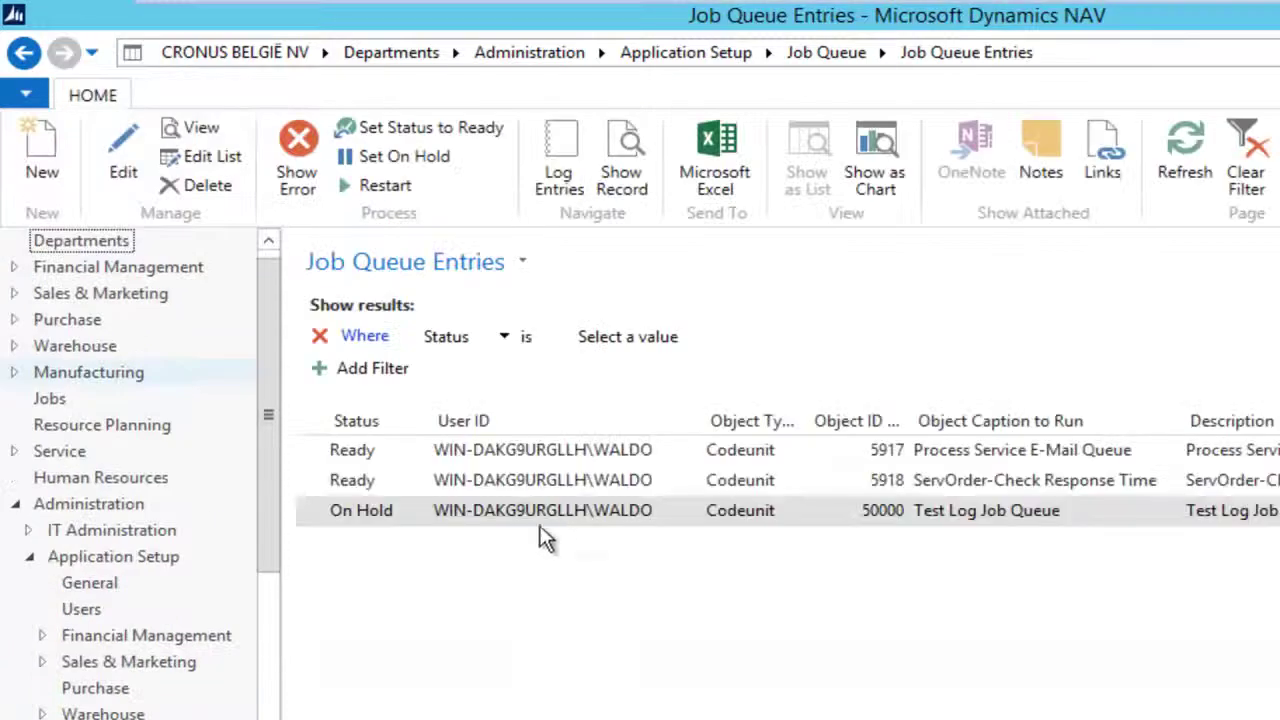
pyautogui.doubleClick(418, 517)
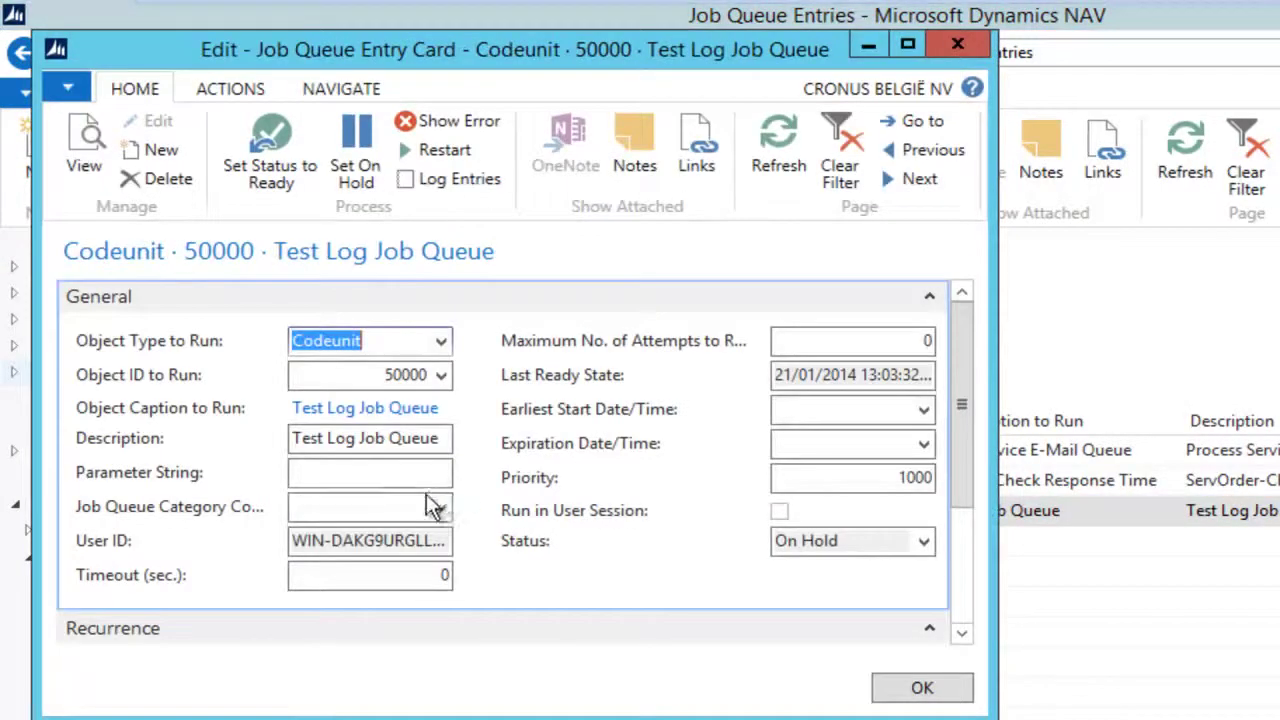
pyautogui.click(439, 510)
pyautogui.click(355, 630)
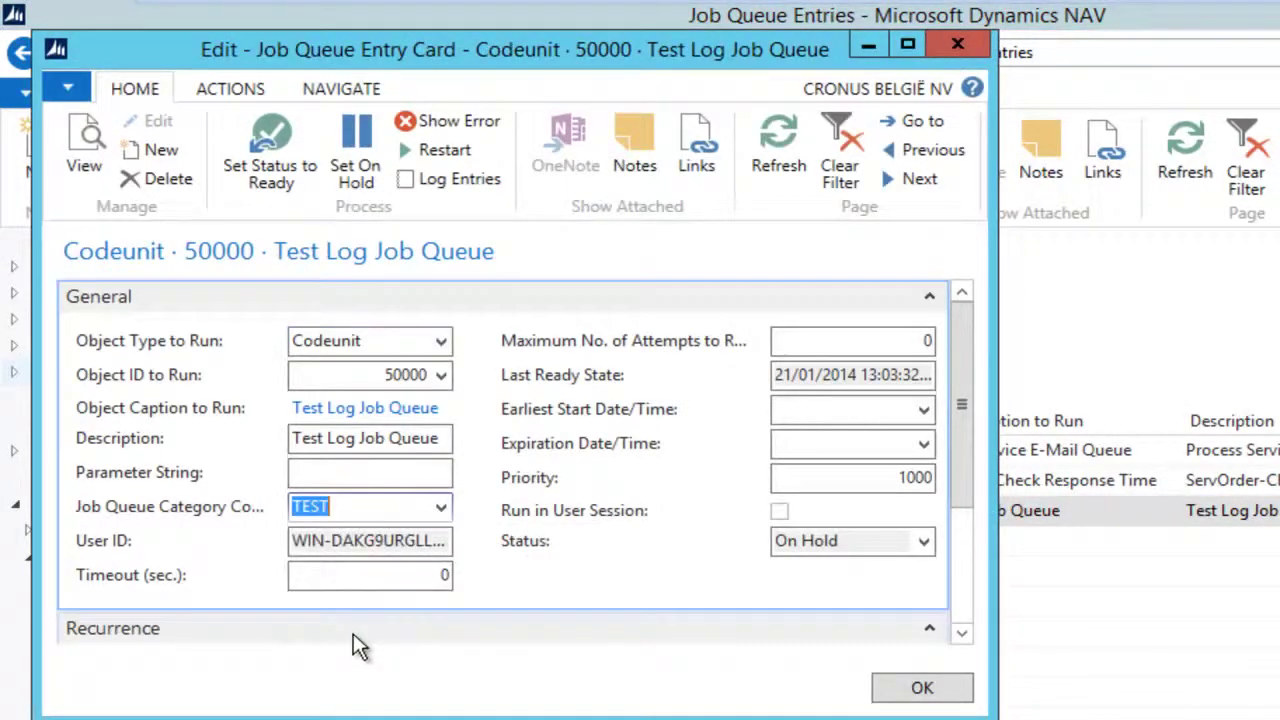
pyautogui.click(923, 409)
pyautogui.click(886, 617)
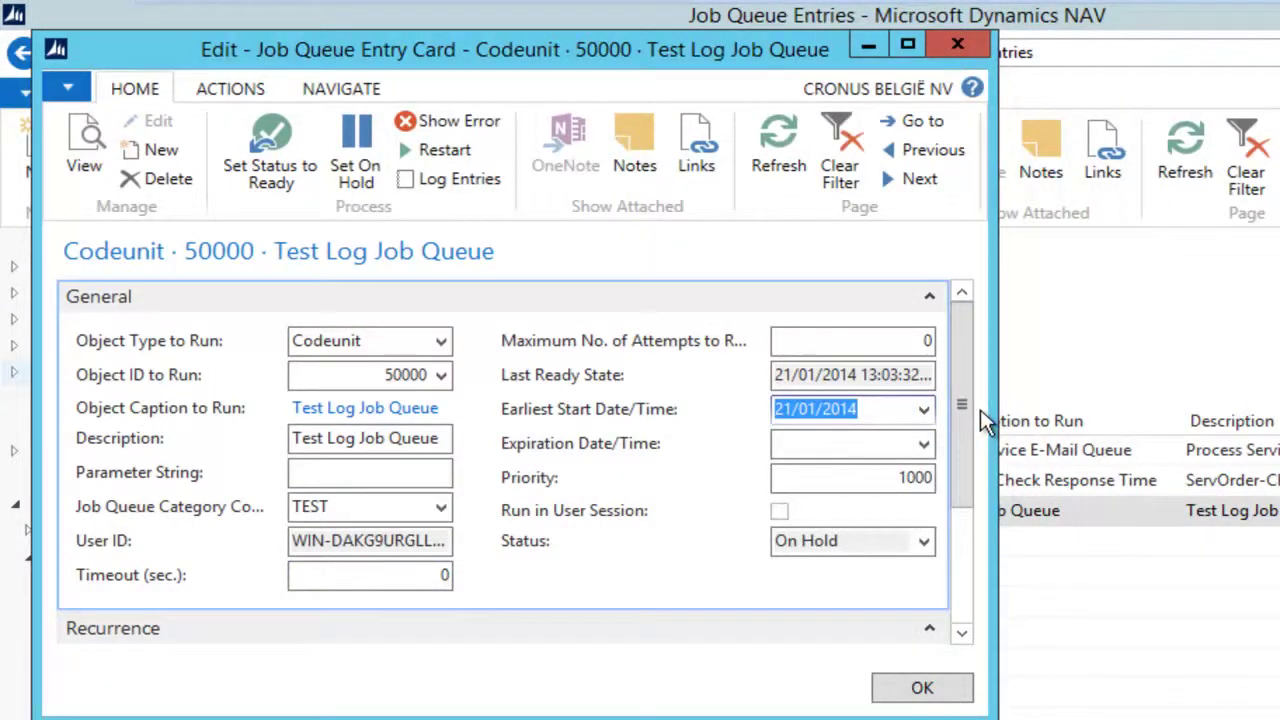
# Step: Tick Run on Mondays through Fridays for the entry
pyautogui.moveTo(969, 446); pyautogui.dragTo(980, 589)
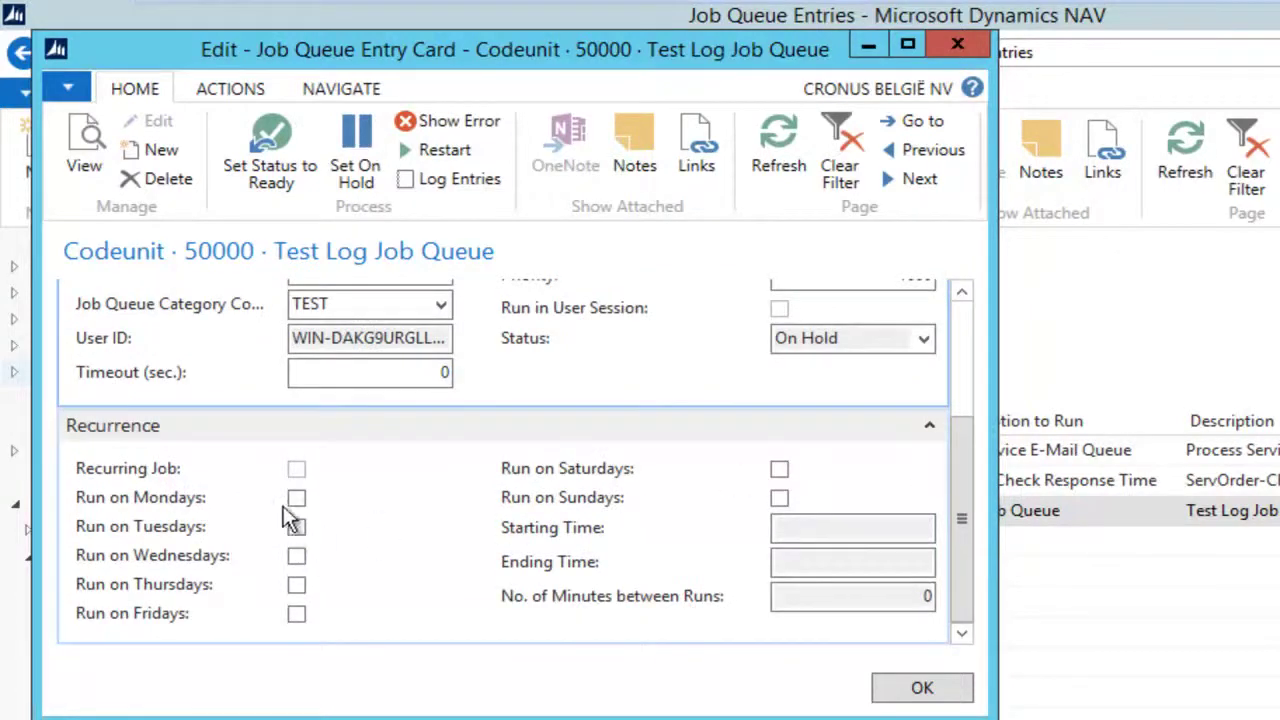
pyautogui.click(296, 497)
pyautogui.click(296, 526)
pyautogui.click(296, 555)
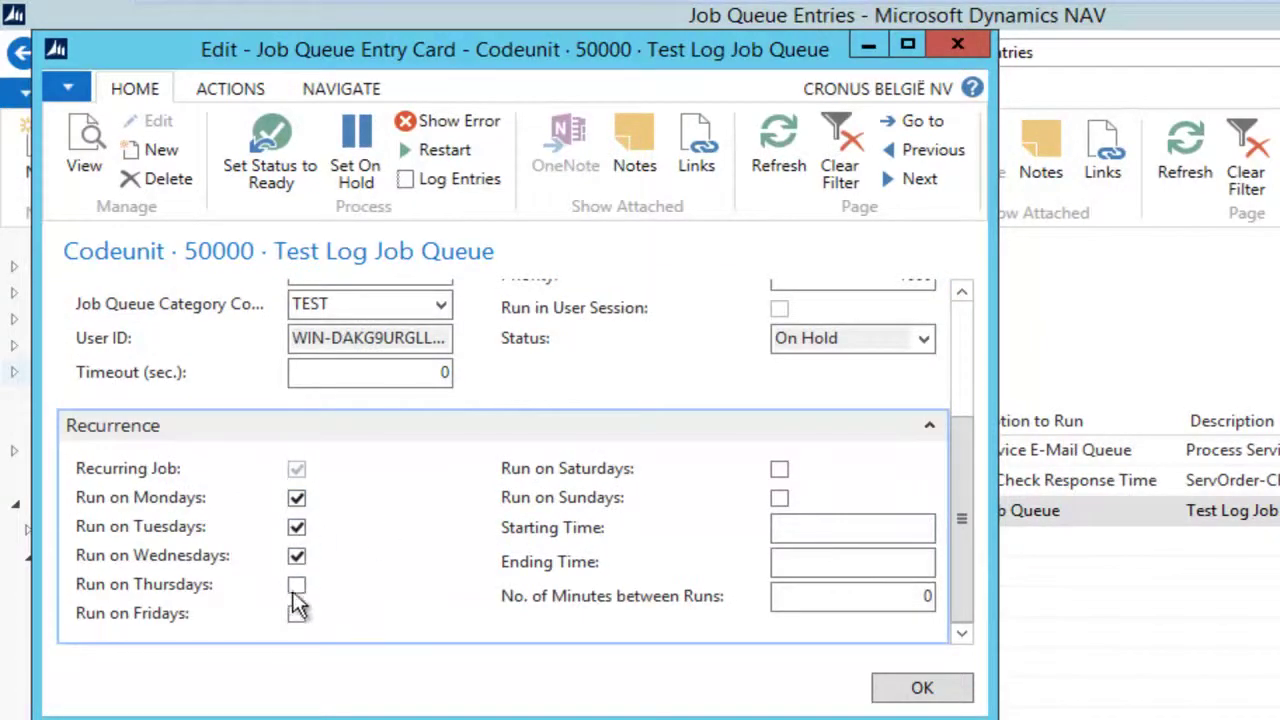
pyautogui.click(296, 586)
pyautogui.click(297, 611)
# Step: Try an 8:00:00–16:00:00 run window, then clear both starting and ending times
pyautogui.click(805, 528)
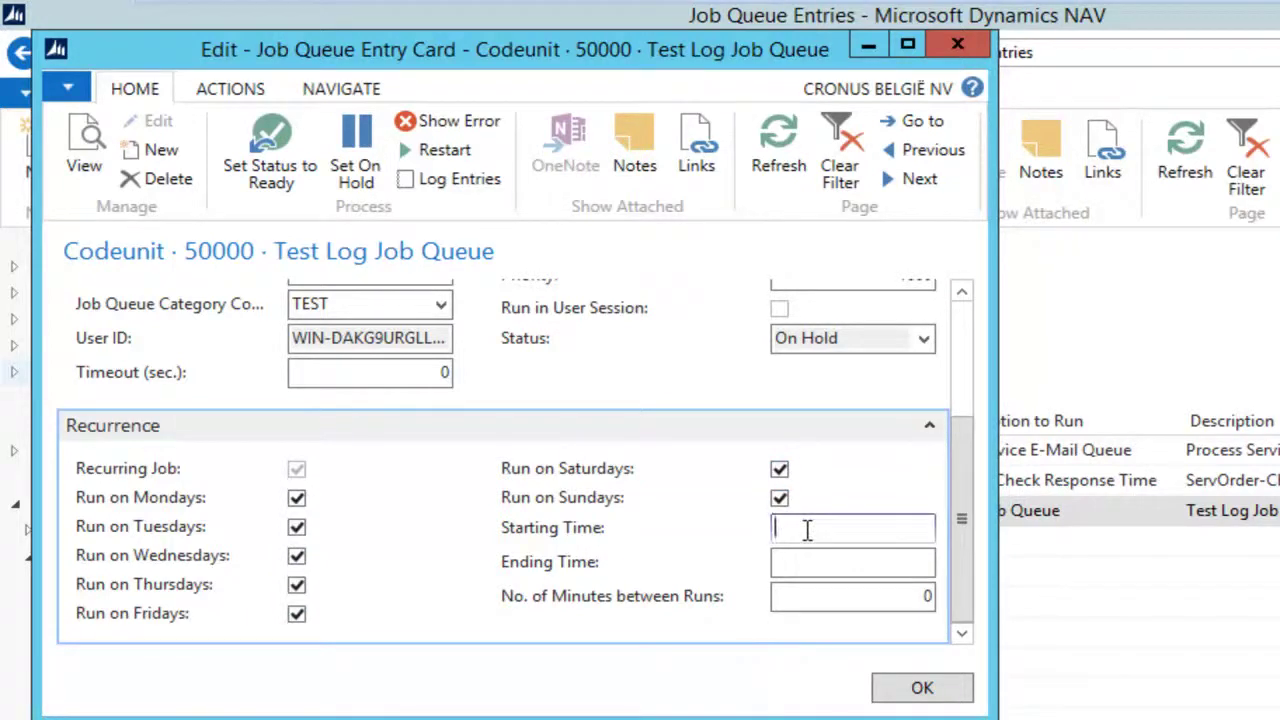
pyautogui.write('8')
pyautogui.press('Tab')
pyautogui.write('16')
pyautogui.press('Tab')
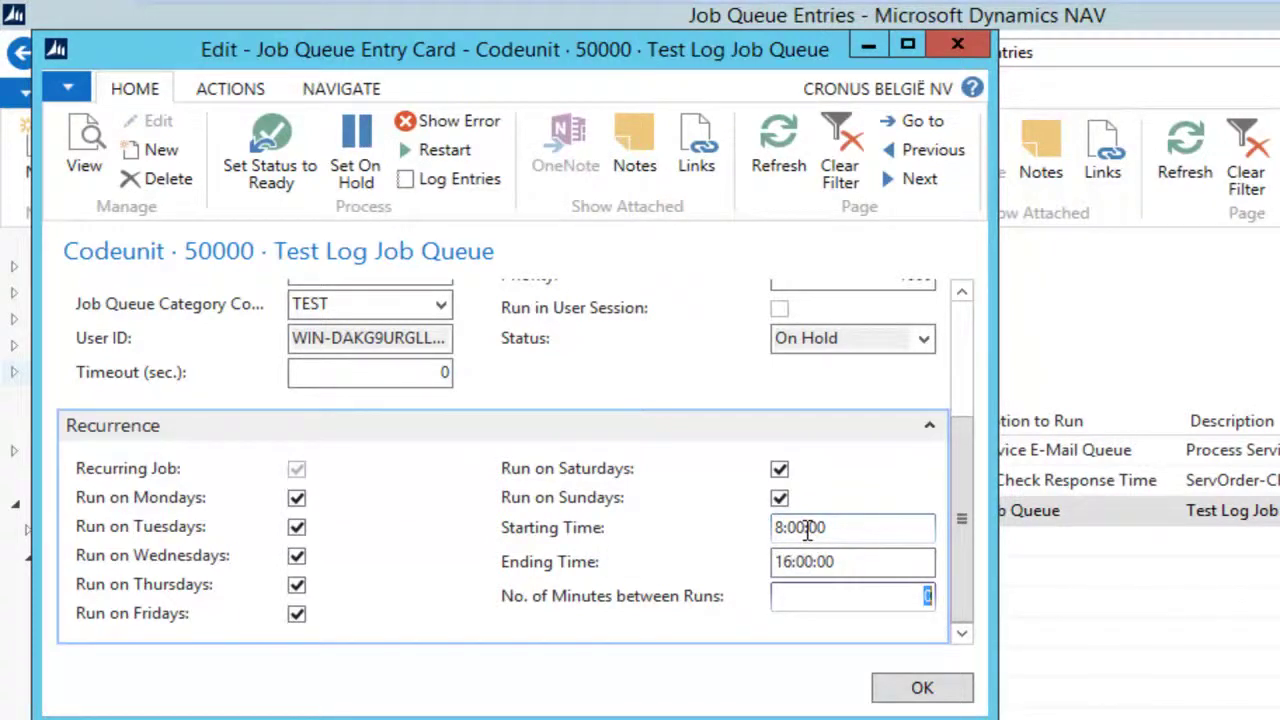
pyautogui.click(807, 528)
pyautogui.press('Delete')
pyautogui.press('Tab')
pyautogui.press('Delete')
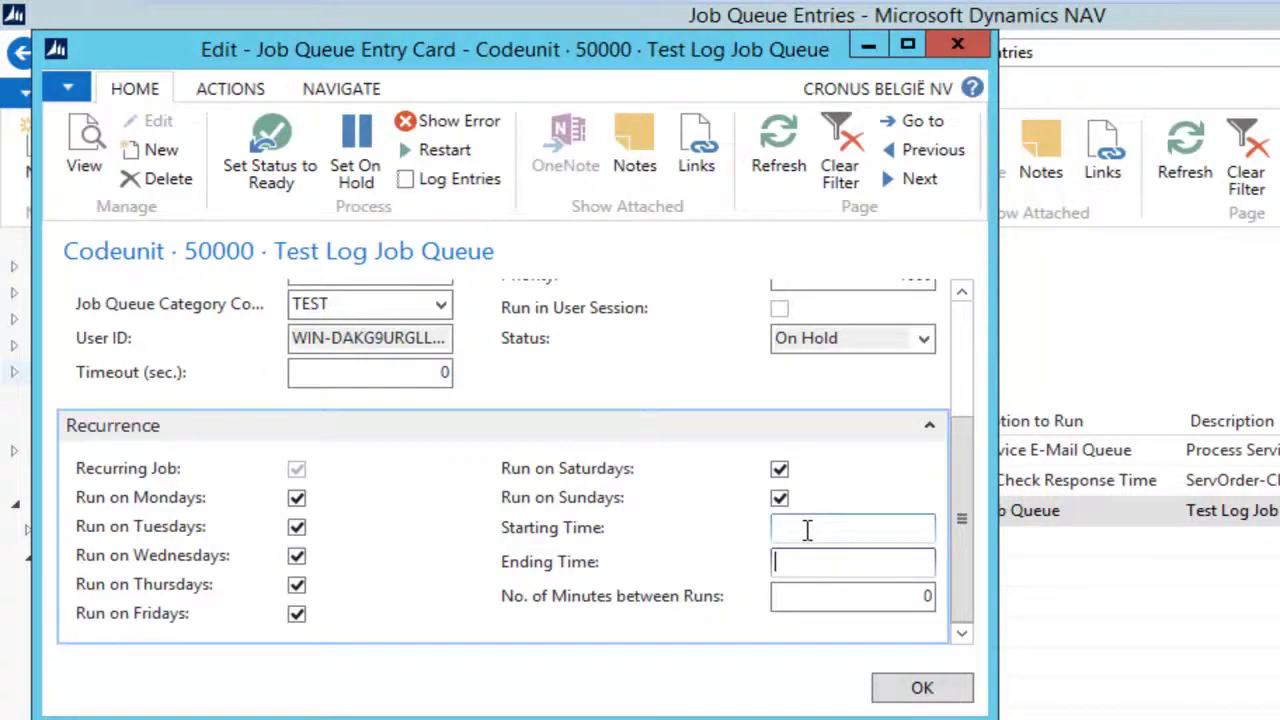
# Step: Set 1 minute between runs and save the entry card
pyautogui.press('Tab')
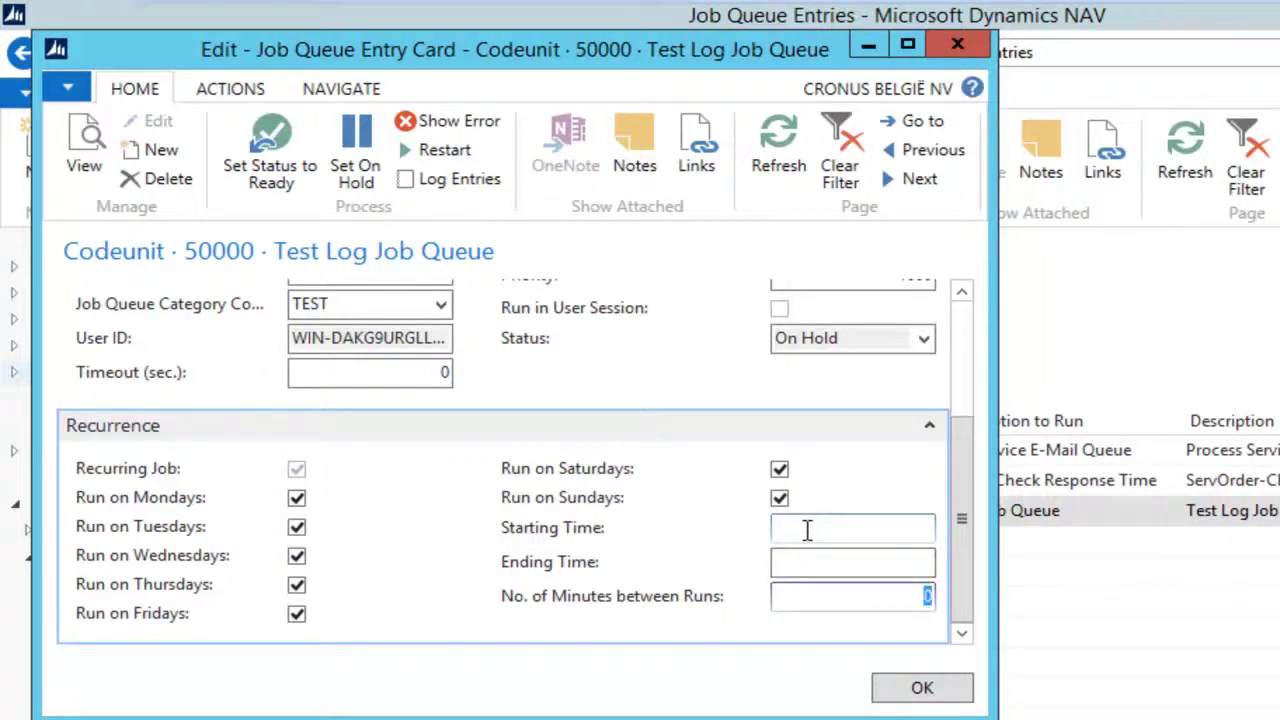
pyautogui.write('1')
pyautogui.doubleClick(940, 595)
pyautogui.click(922, 690)
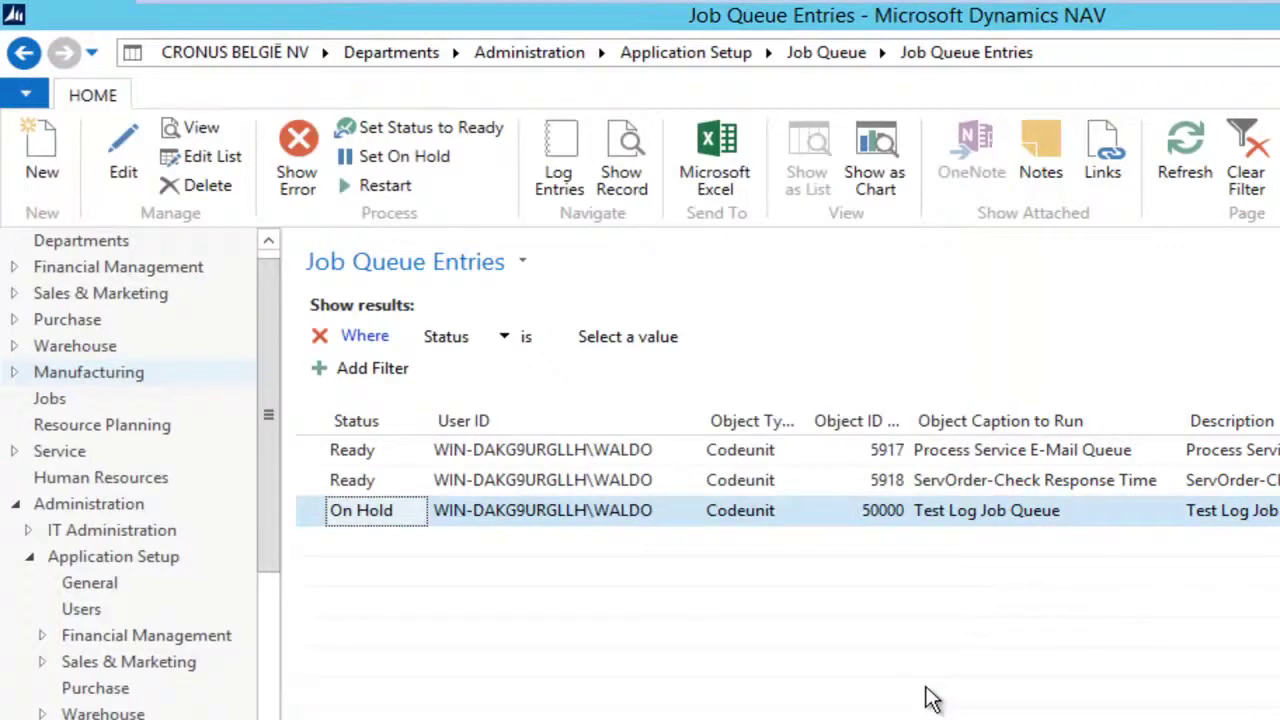
# Step: Set the codeunit 50000 entry's status to Ready, then go to the Job Queues list
pyautogui.click(427, 129)
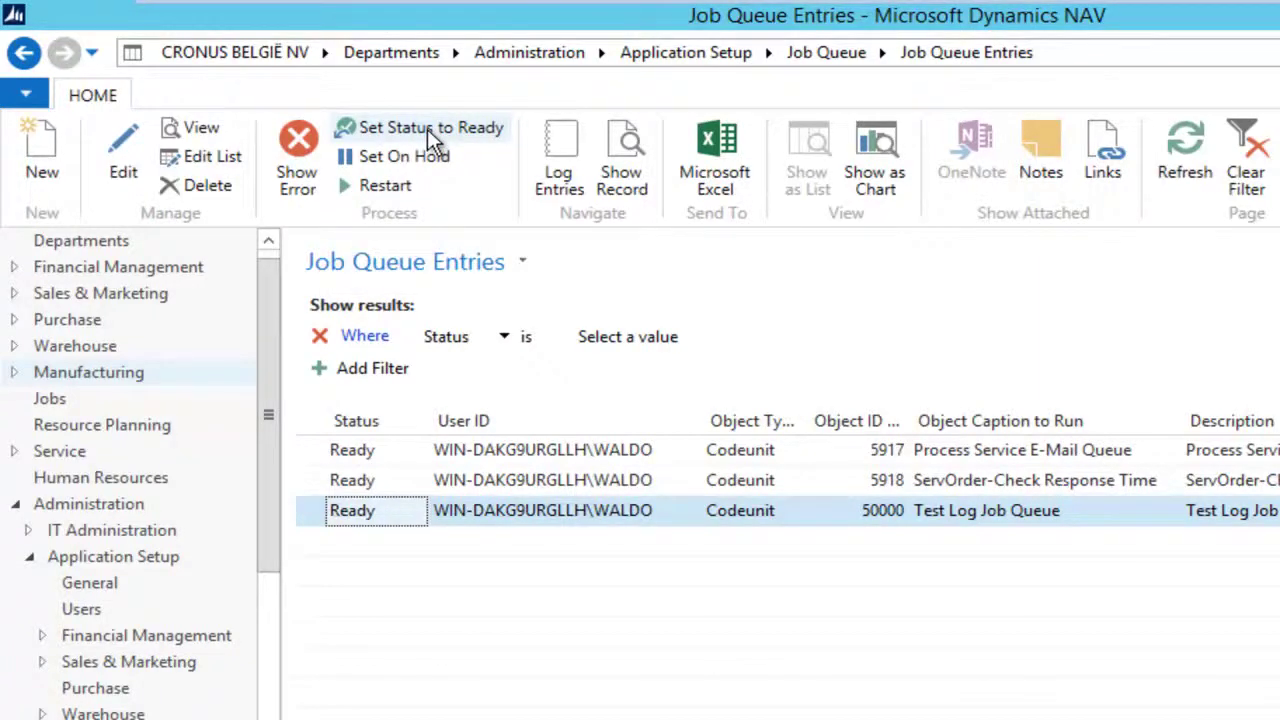
pyautogui.click(27, 54)
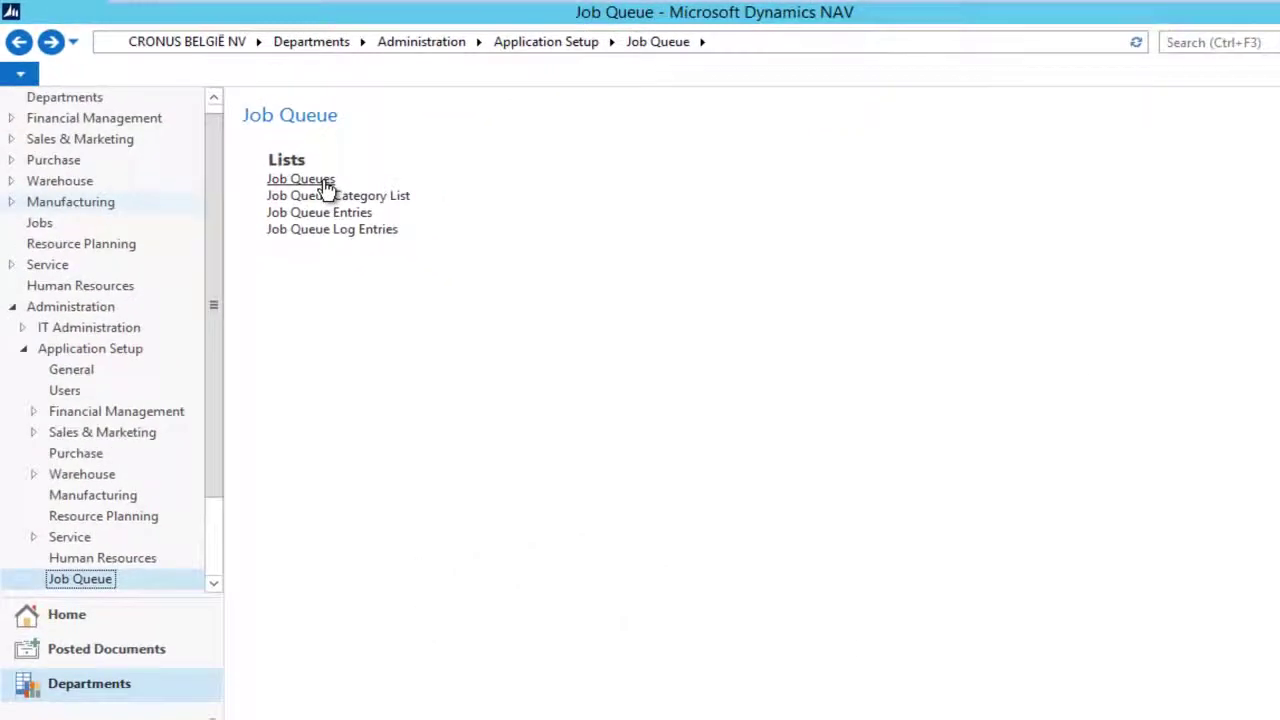
pyautogui.click(325, 185)
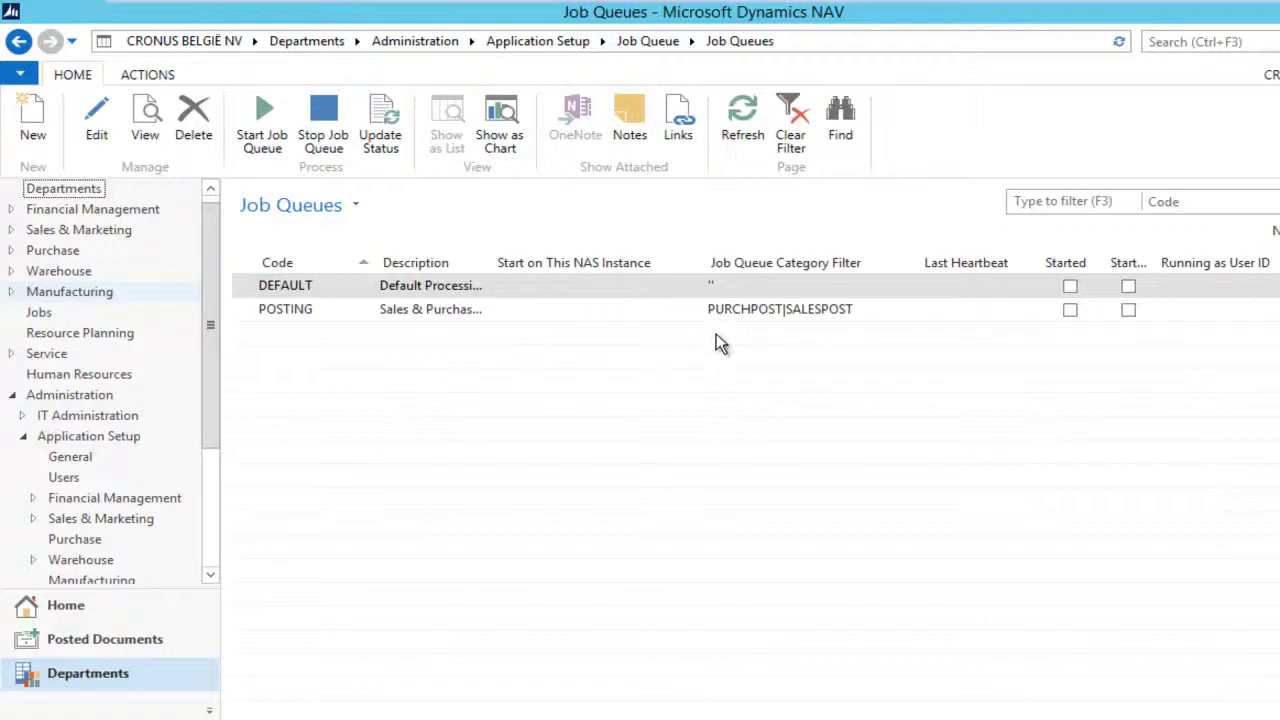
# Step: Create job queue TEST, described 'Test Processing', with Job Queue Category Filter TEST
pyautogui.click(33, 118)
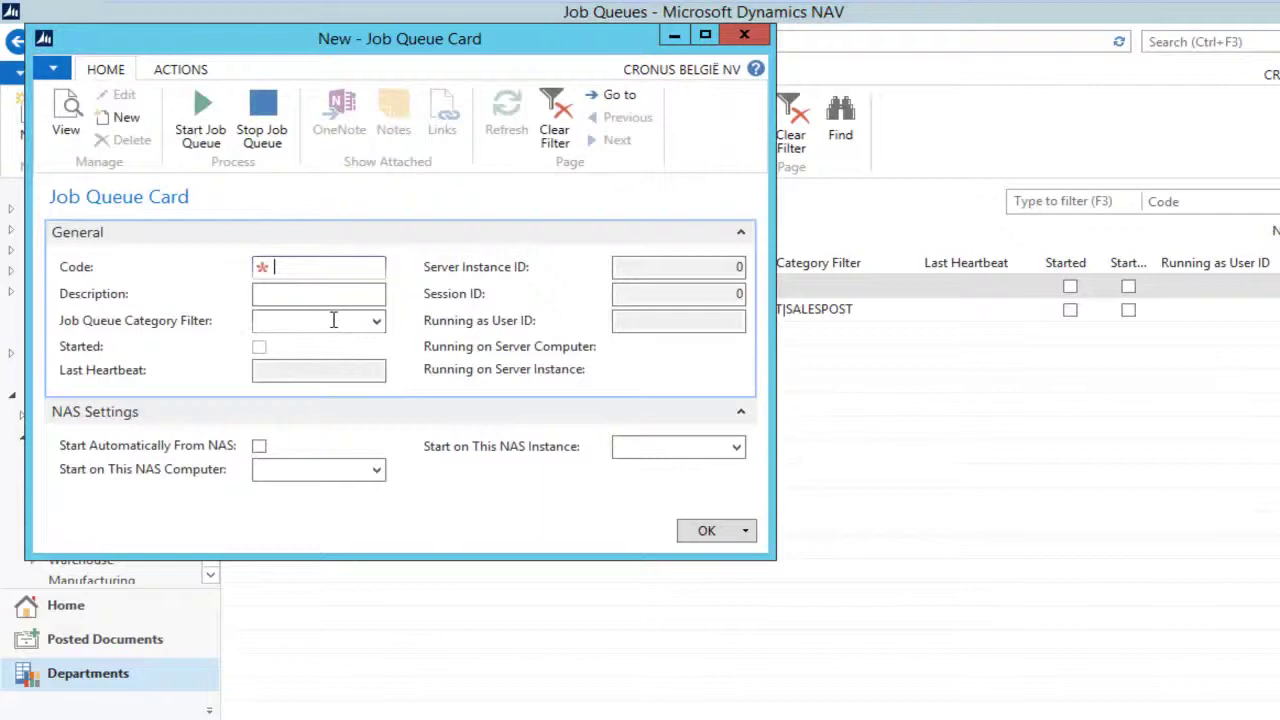
pyautogui.write('TEST')
pyautogui.press('Tab')
pyautogui.write('Test ')
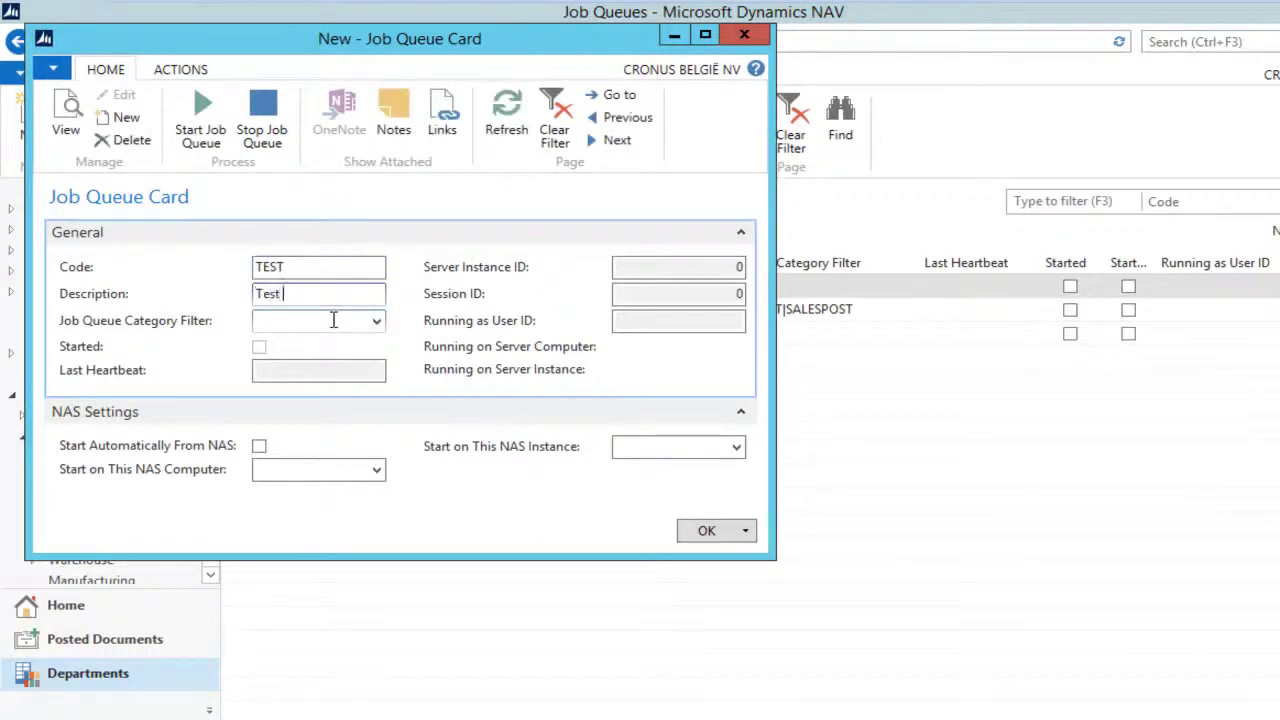
pyautogui.write('Processing')
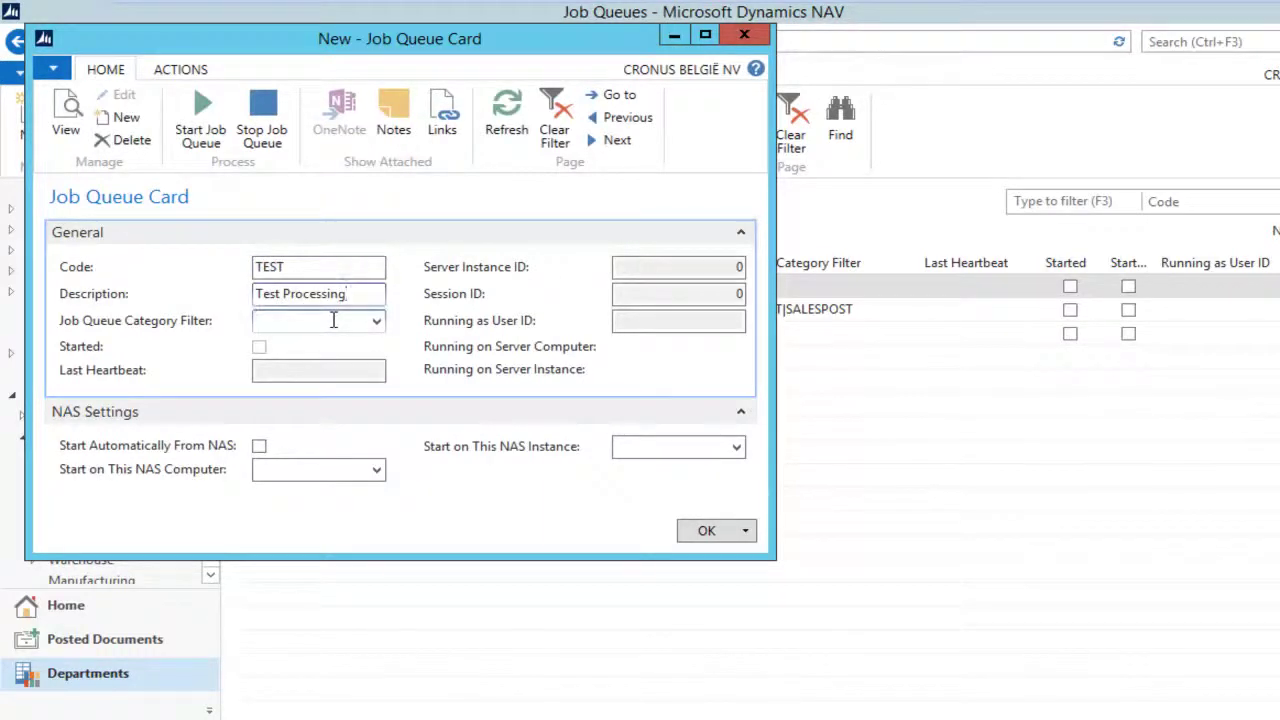
pyautogui.click(334, 320)
pyautogui.click(376, 321)
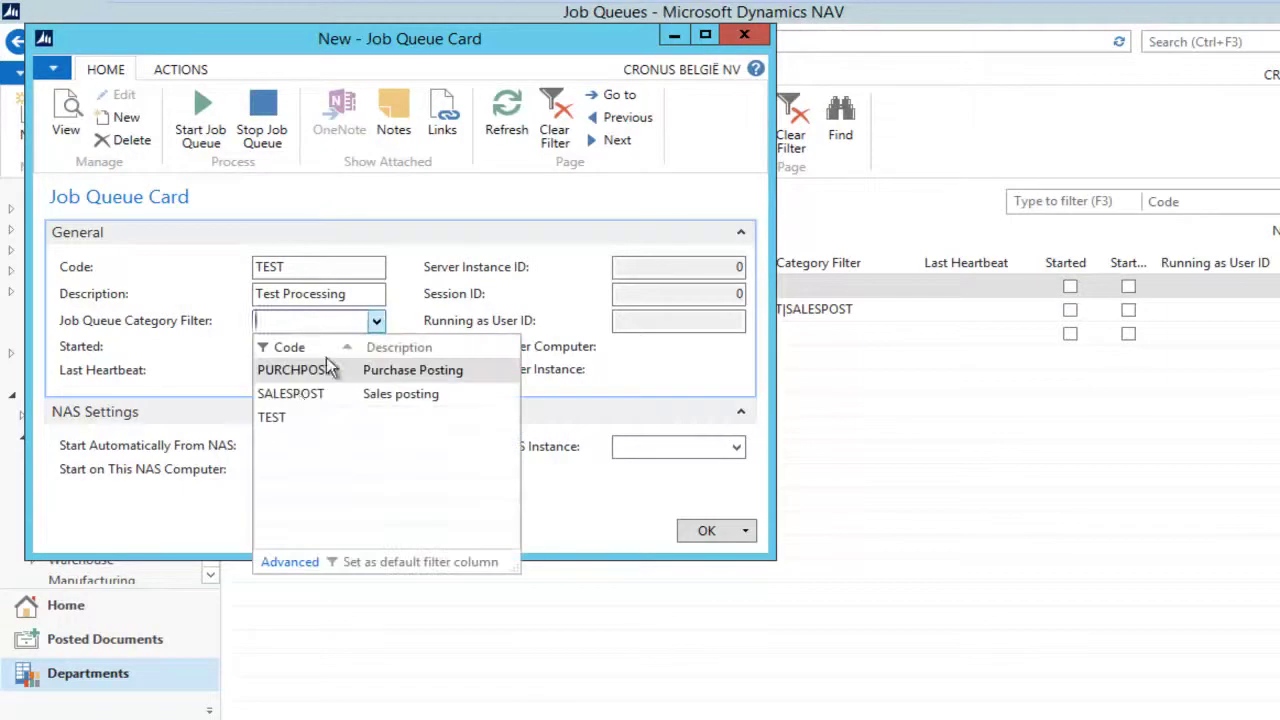
pyautogui.click(285, 417)
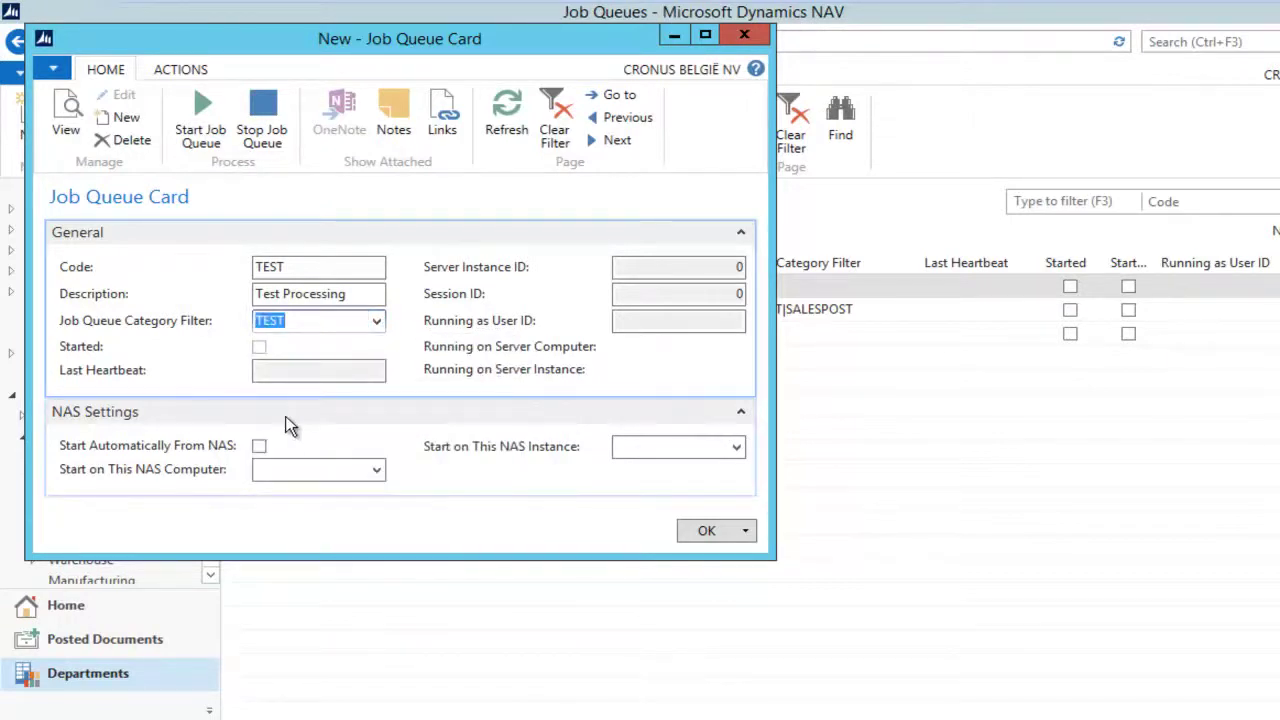
pyautogui.press('Escape')
pyautogui.click(278, 334)
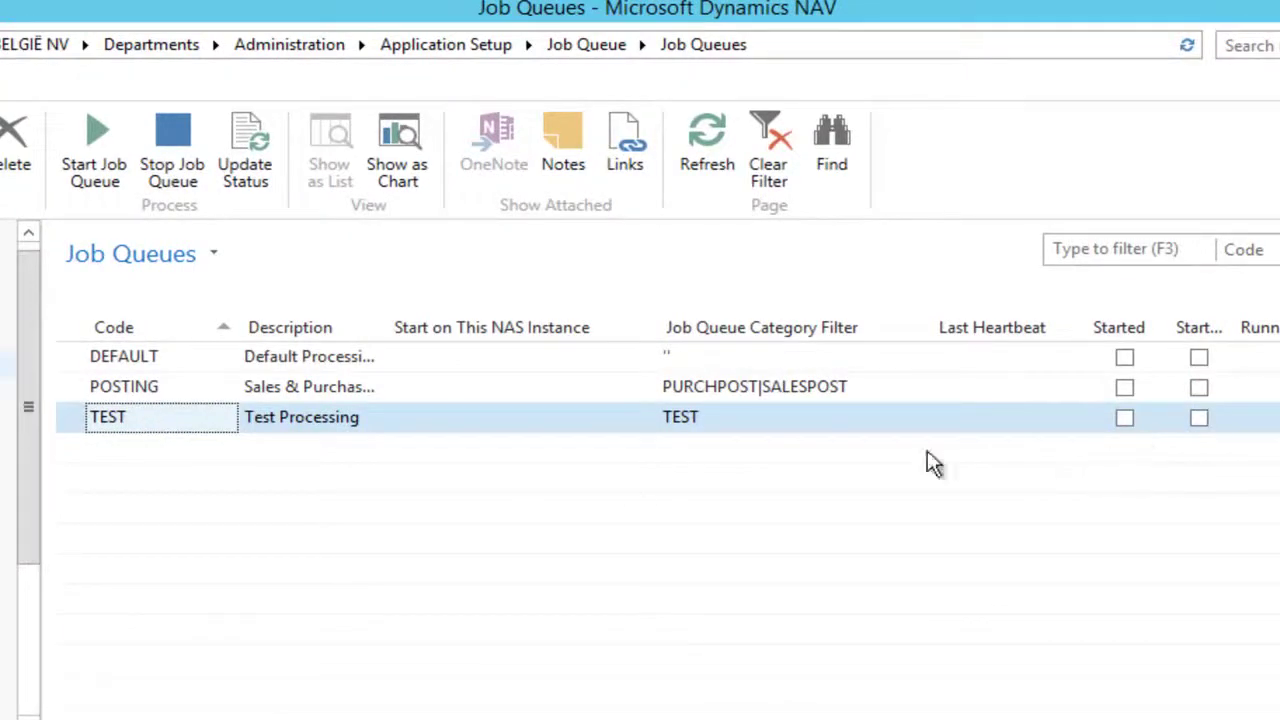
# Step: Turn on Start Automatically From NAS on the TEST job queue card and save it
pyautogui.doubleClick(389, 426)
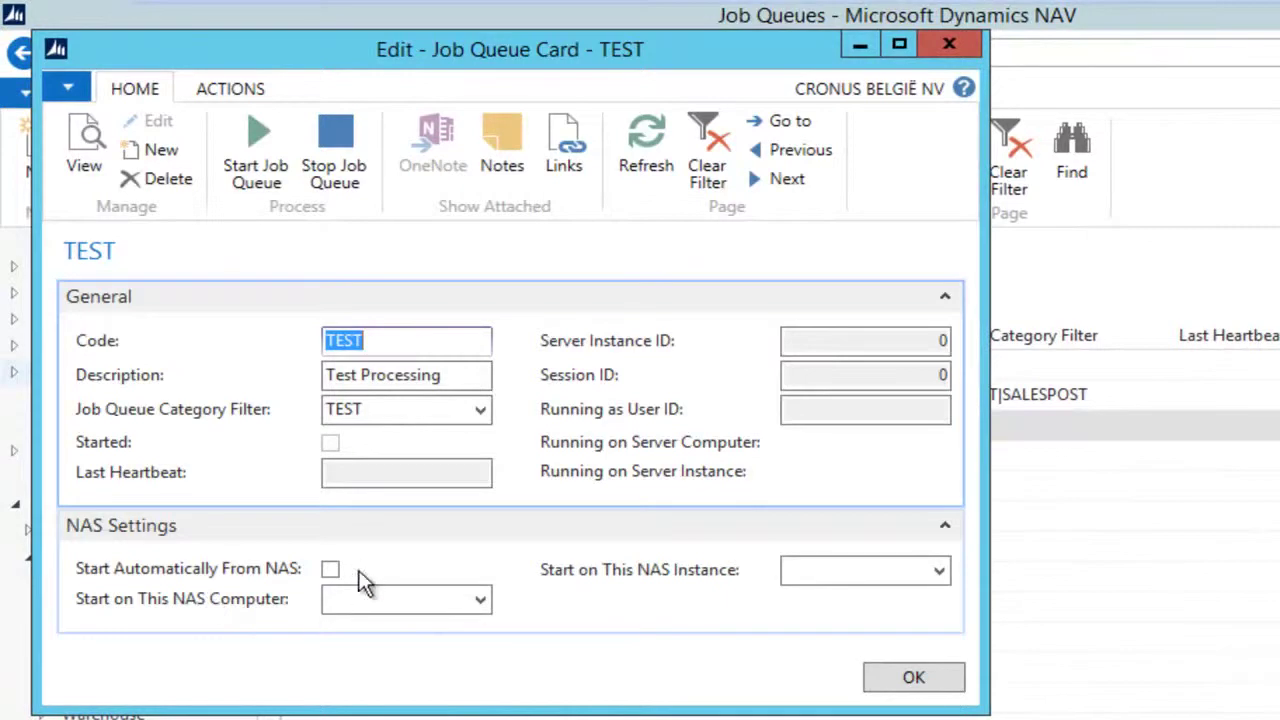
pyautogui.click(330, 570)
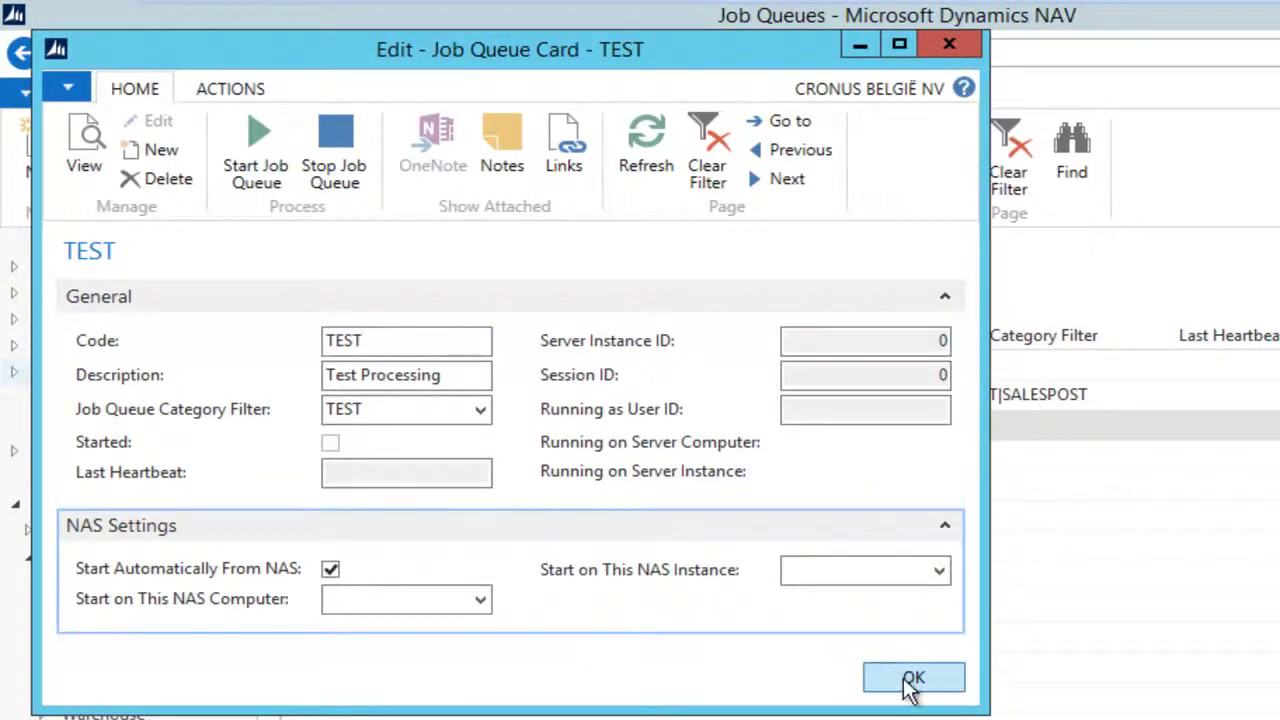
pyautogui.click(910, 679)
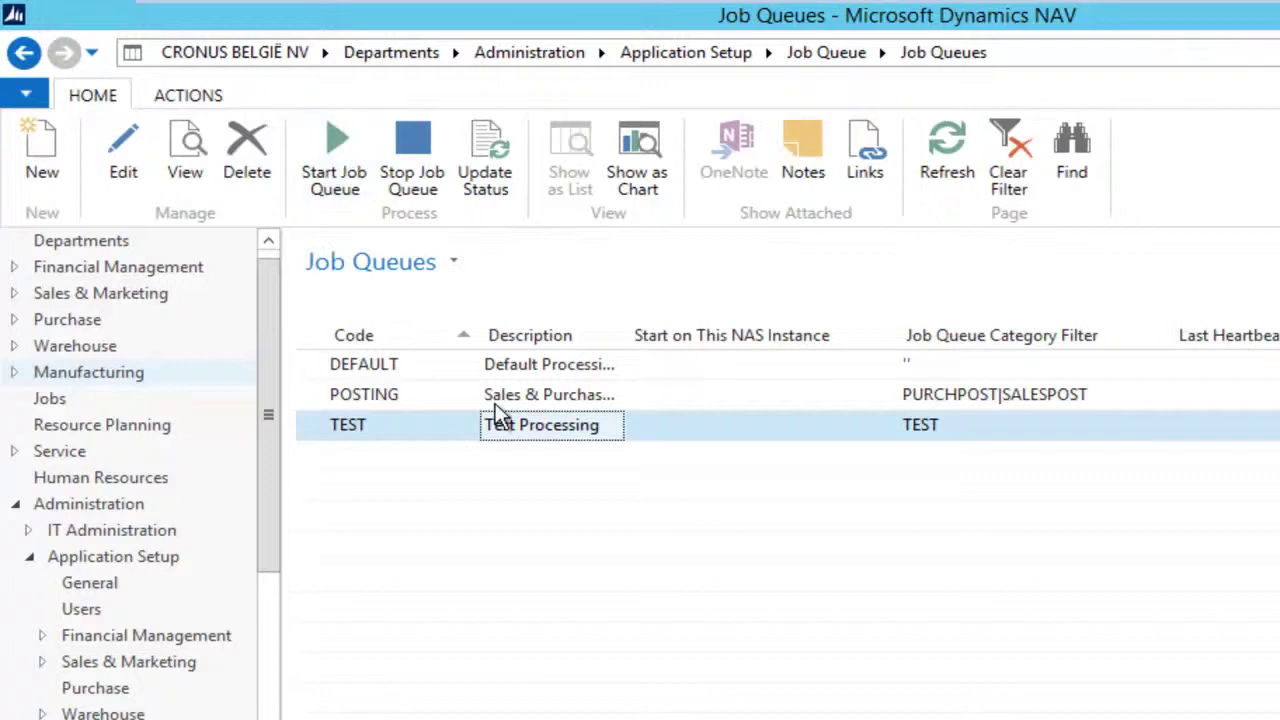
# Step: Reopen the TEST job queue card and clear Start Automatically From NAS again
pyautogui.doubleClick(522, 435)
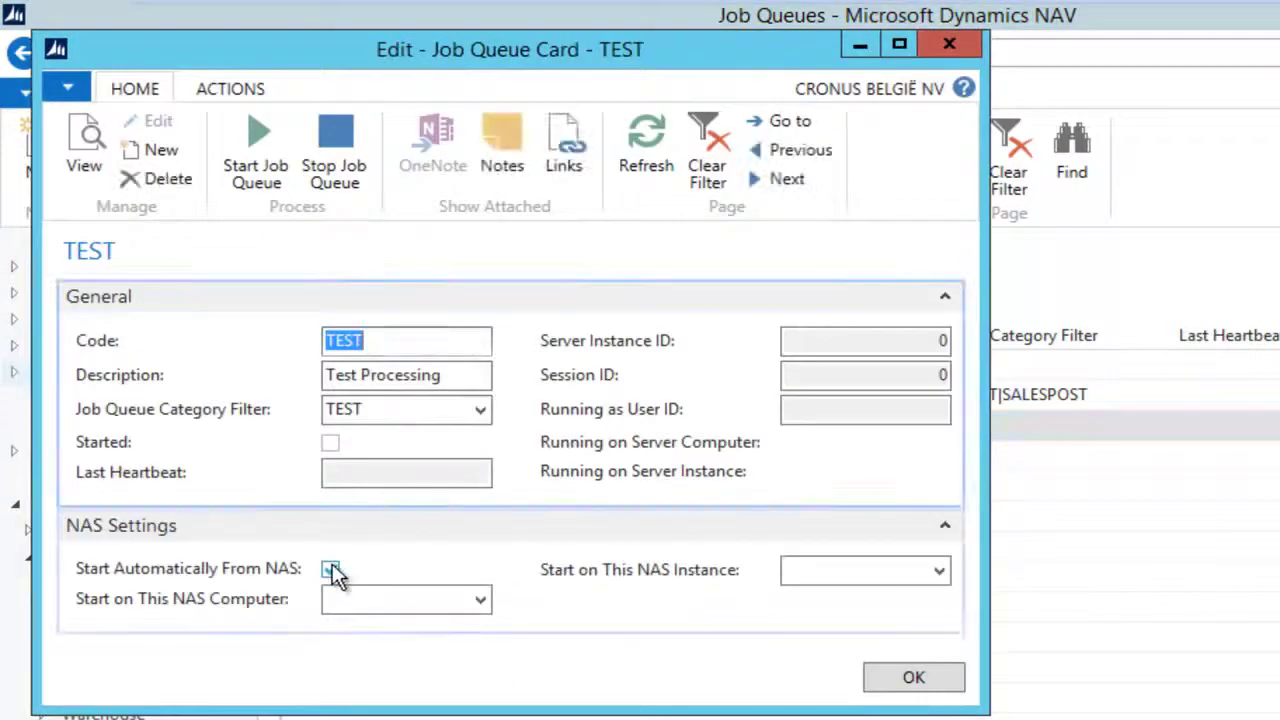
pyautogui.click(331, 569)
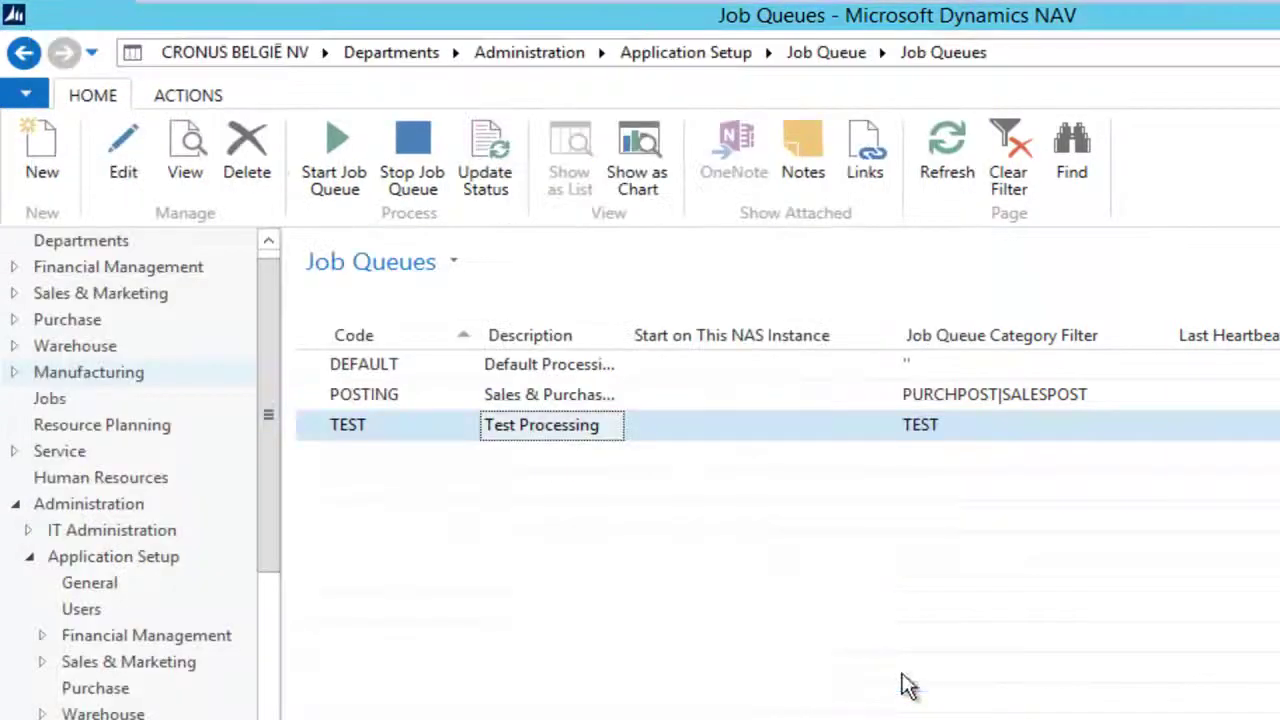
pyautogui.click(912, 677)
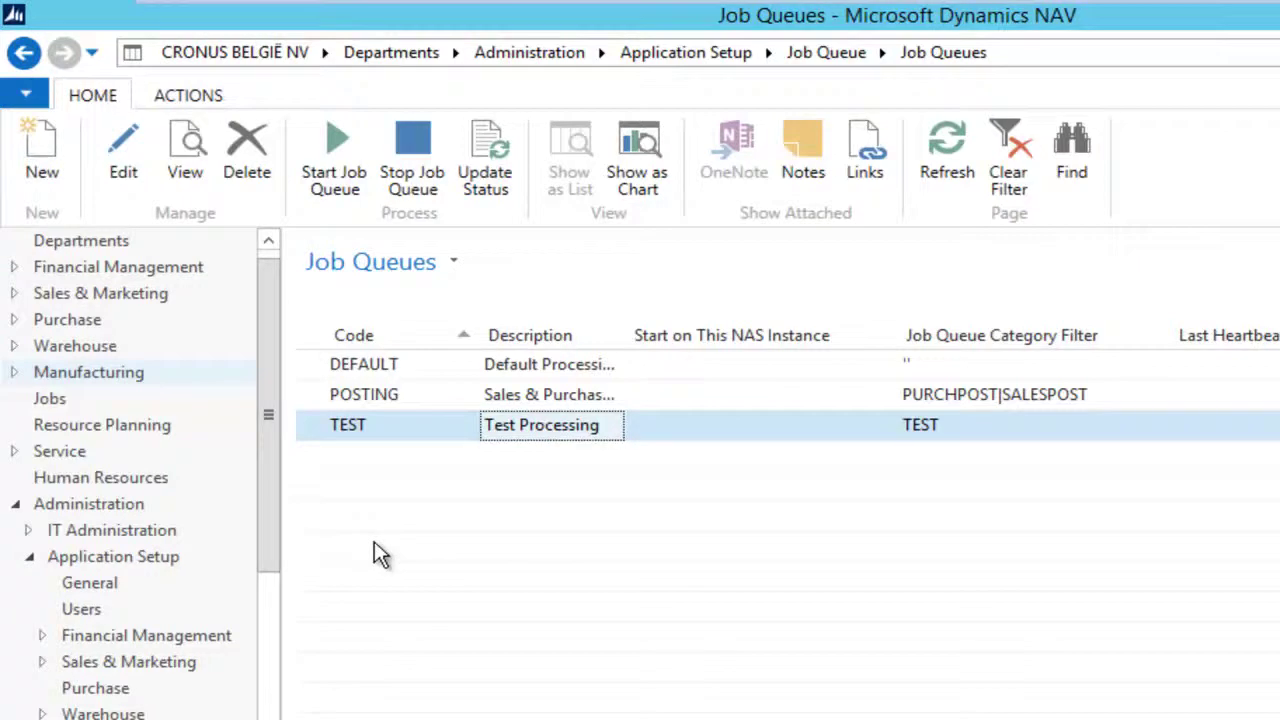
# Step: Start the TEST job queue and check its server instance on the card
pyautogui.click(250, 115)
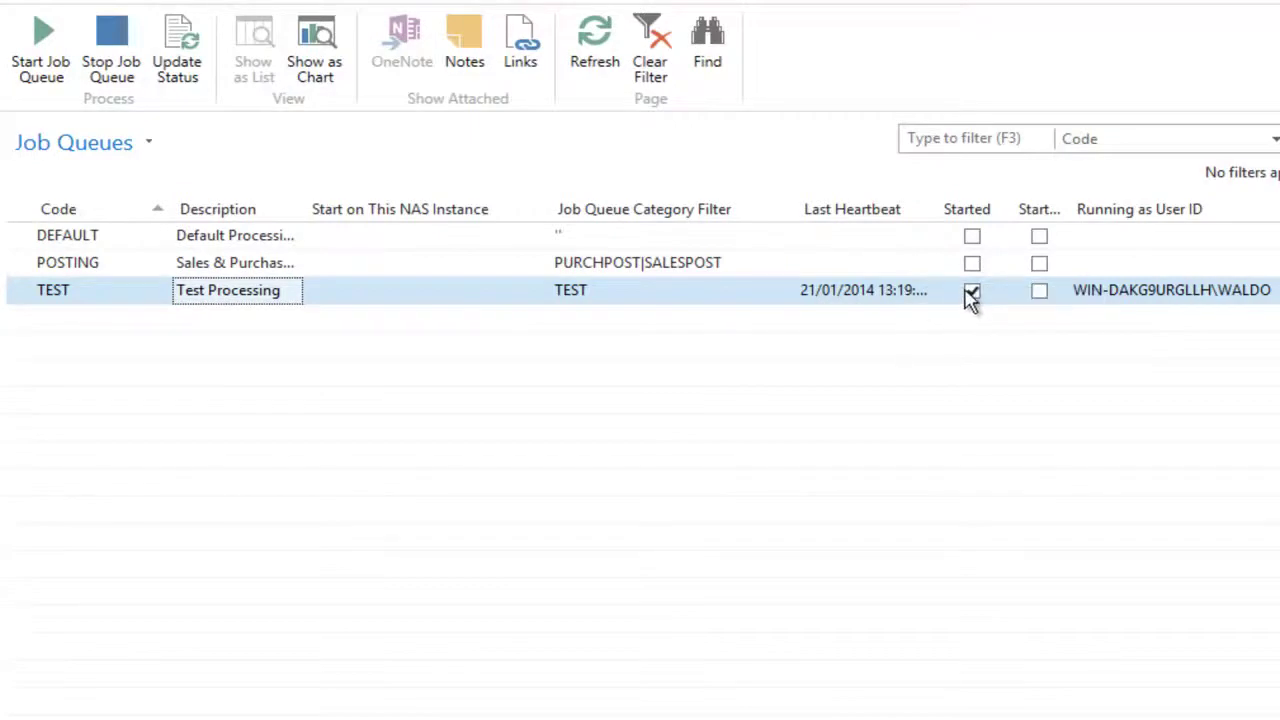
pyautogui.click(1217, 303)
pyautogui.doubleClick(1217, 303)
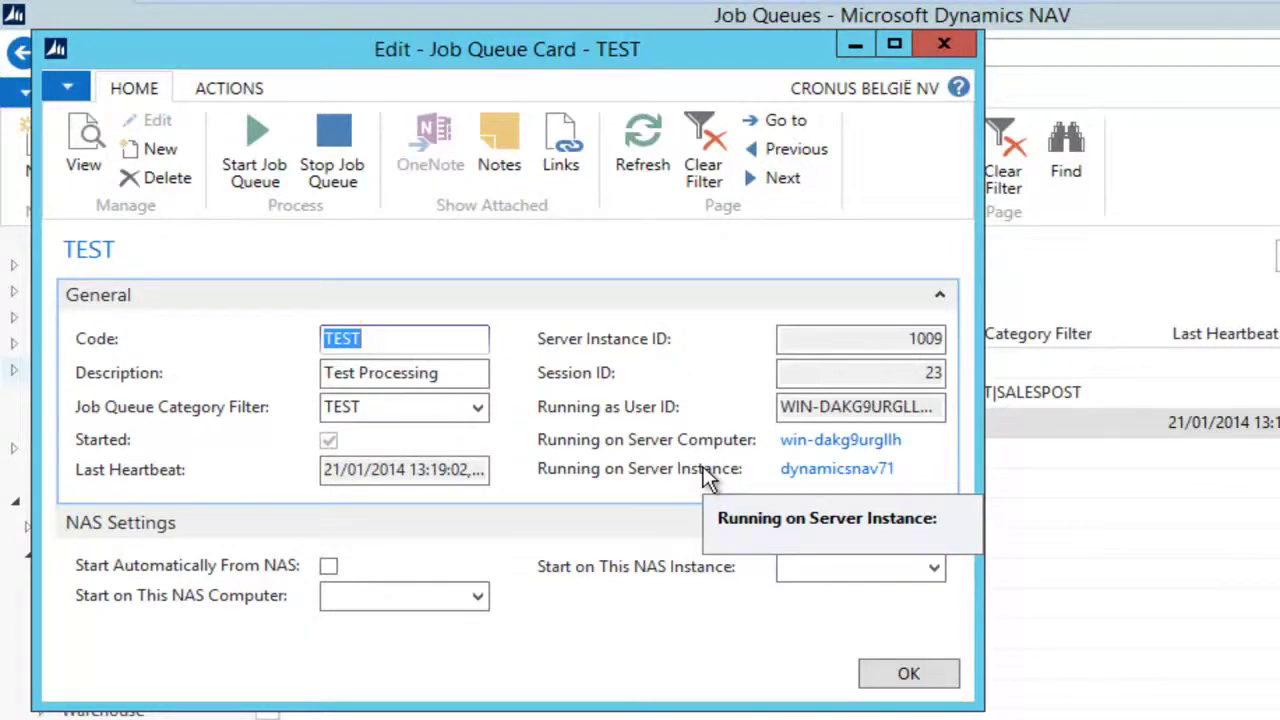
pyautogui.click(908, 673)
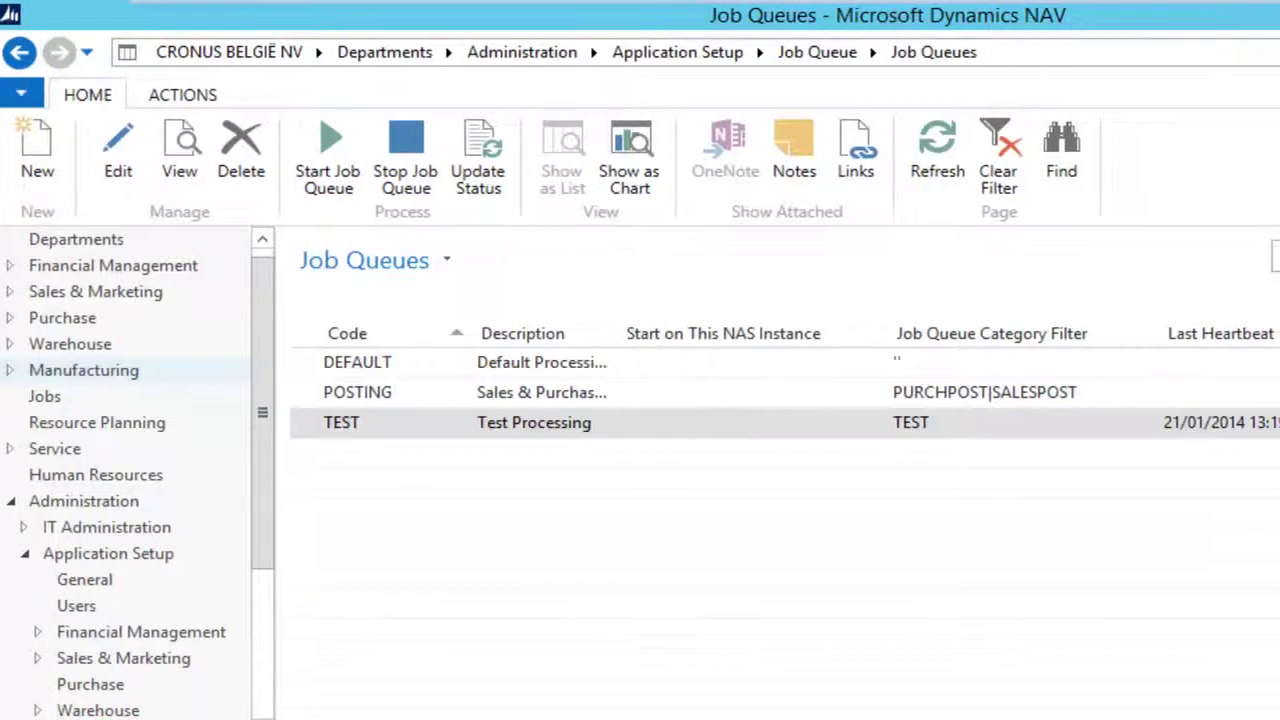
# Step: Search for 'session' and confirm background session 23 on the Sessions page
pyautogui.click(1046, 50)
pyautogui.write('session')
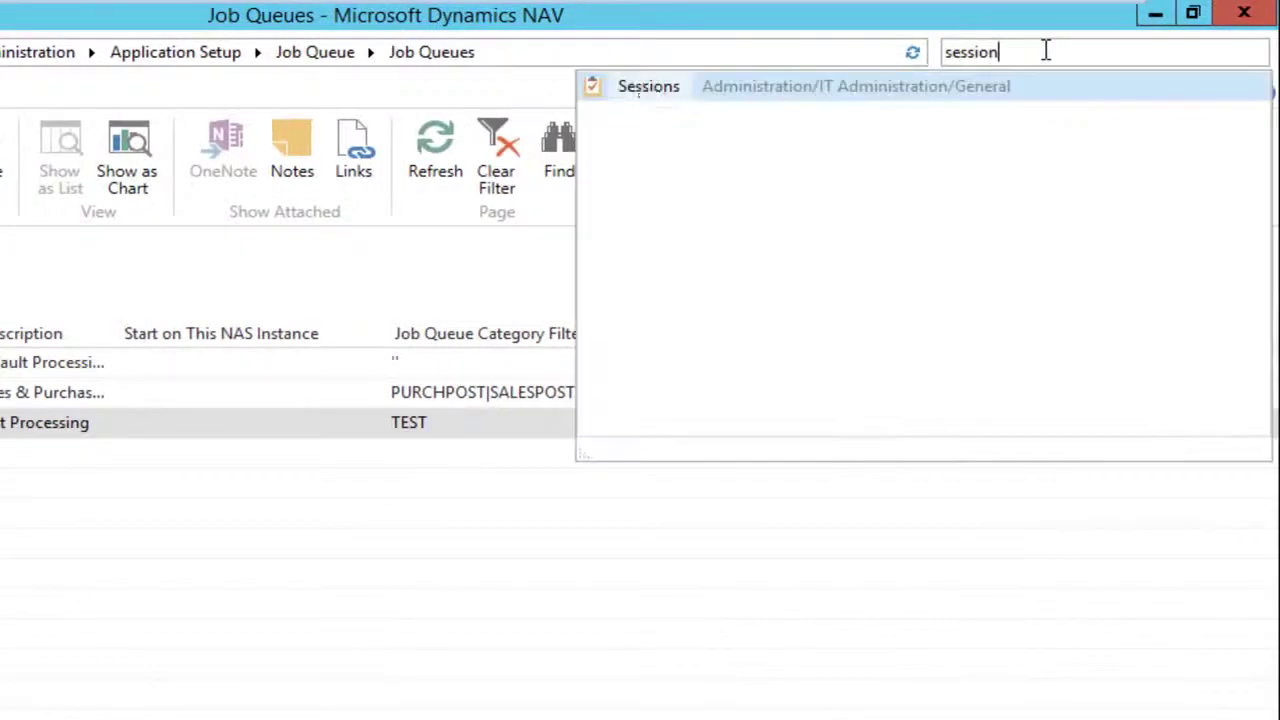
pyautogui.click(649, 212)
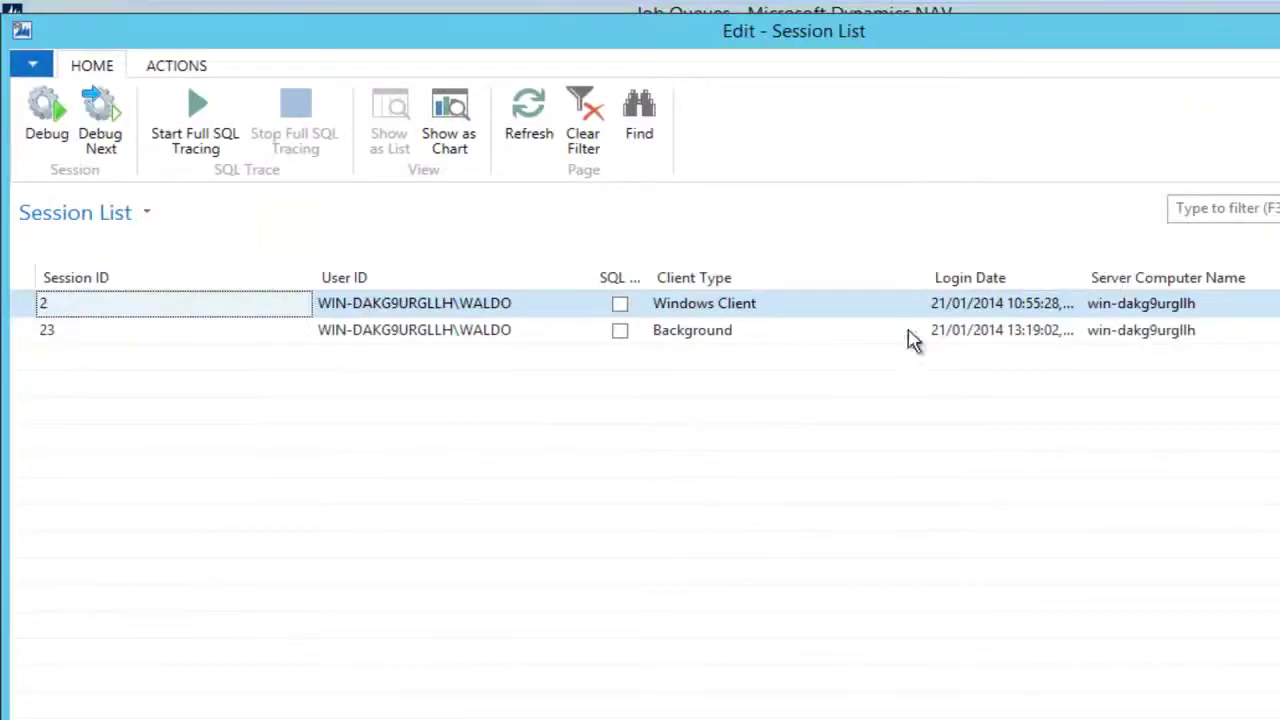
pyautogui.click(852, 338)
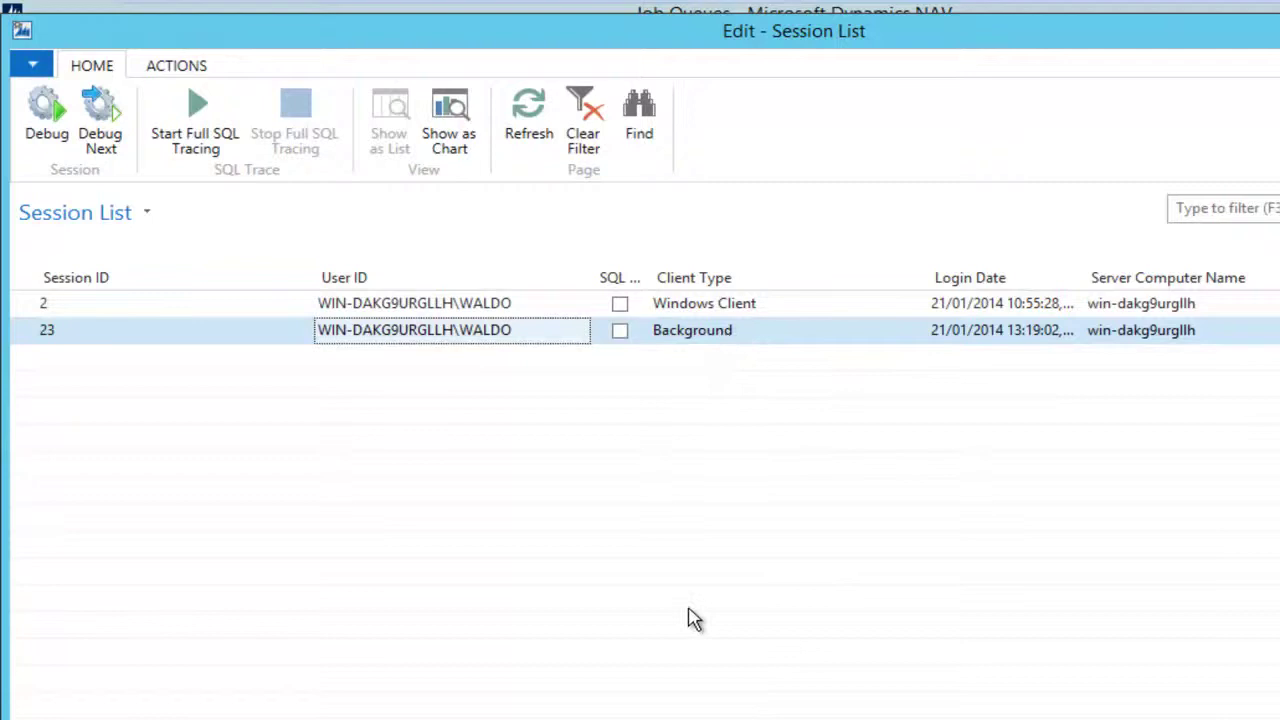
pyautogui.press('Escape')
pyautogui.click(451, 379)
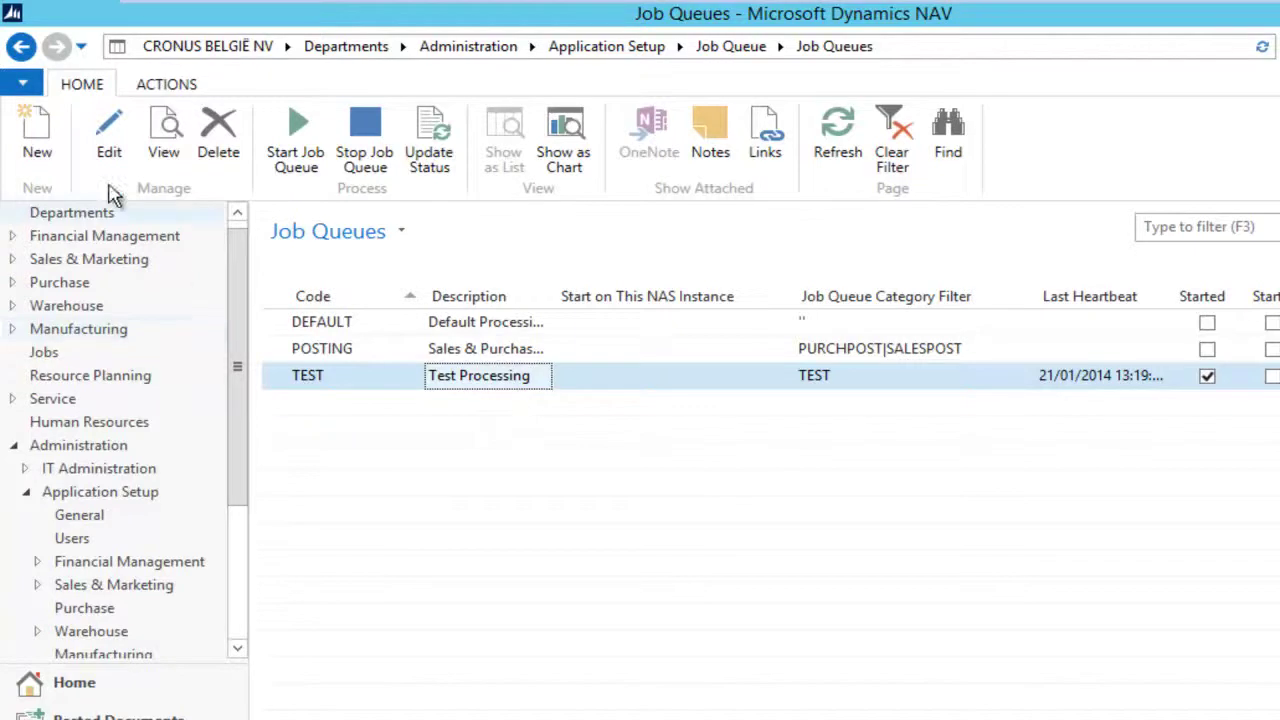
# Step: View the Test Log Job Queue entry's log twice, checking new successful runs of codeunit 50000
pyautogui.click(21, 46)
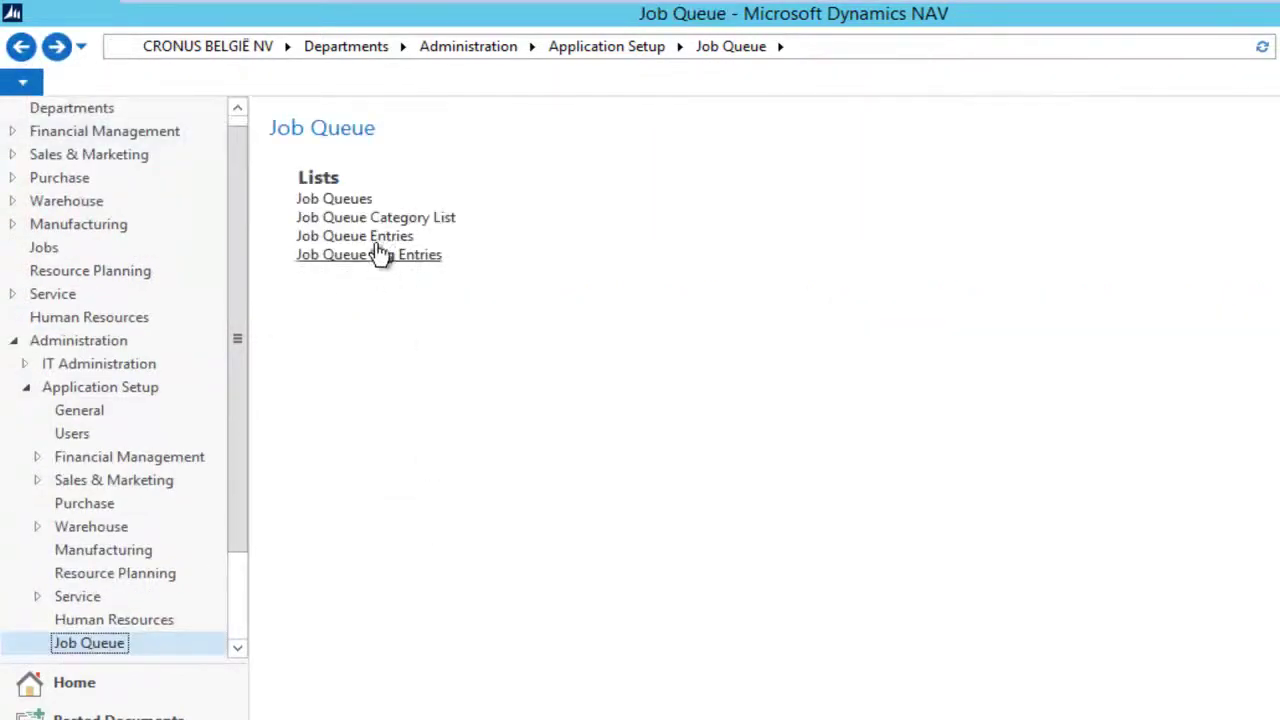
pyautogui.click(380, 240)
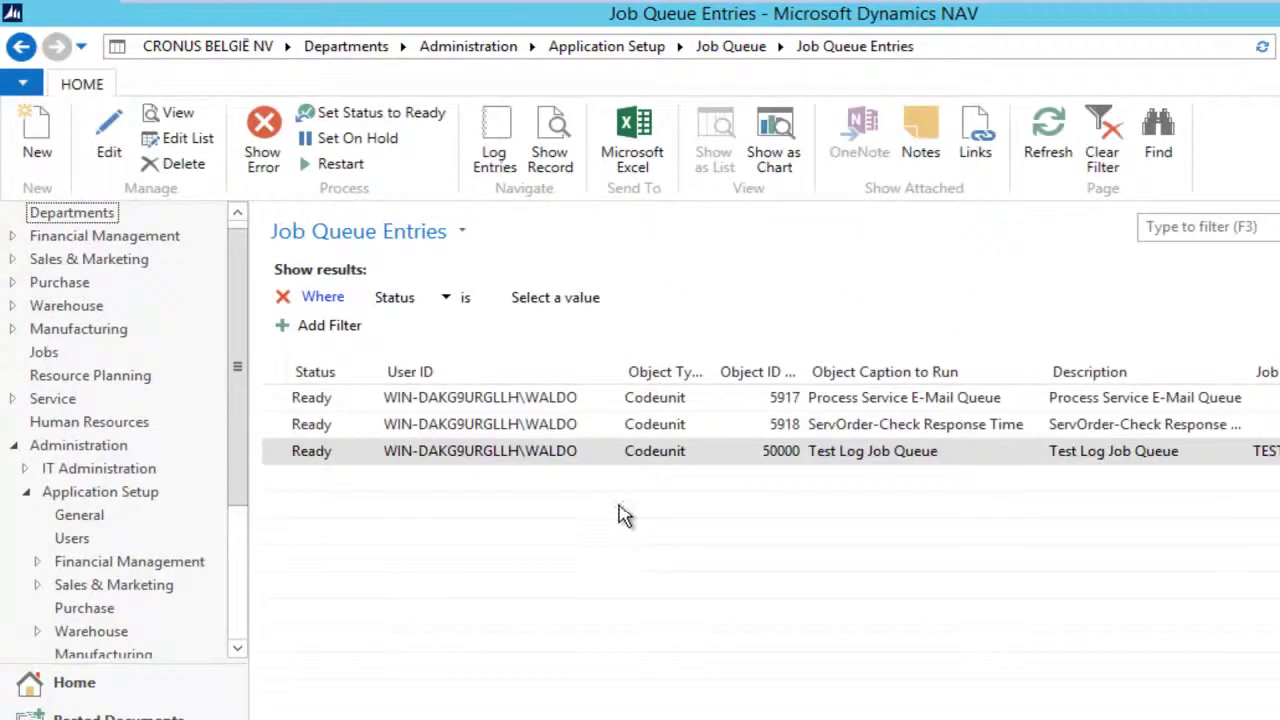
pyautogui.click(482, 450)
pyautogui.click(494, 140)
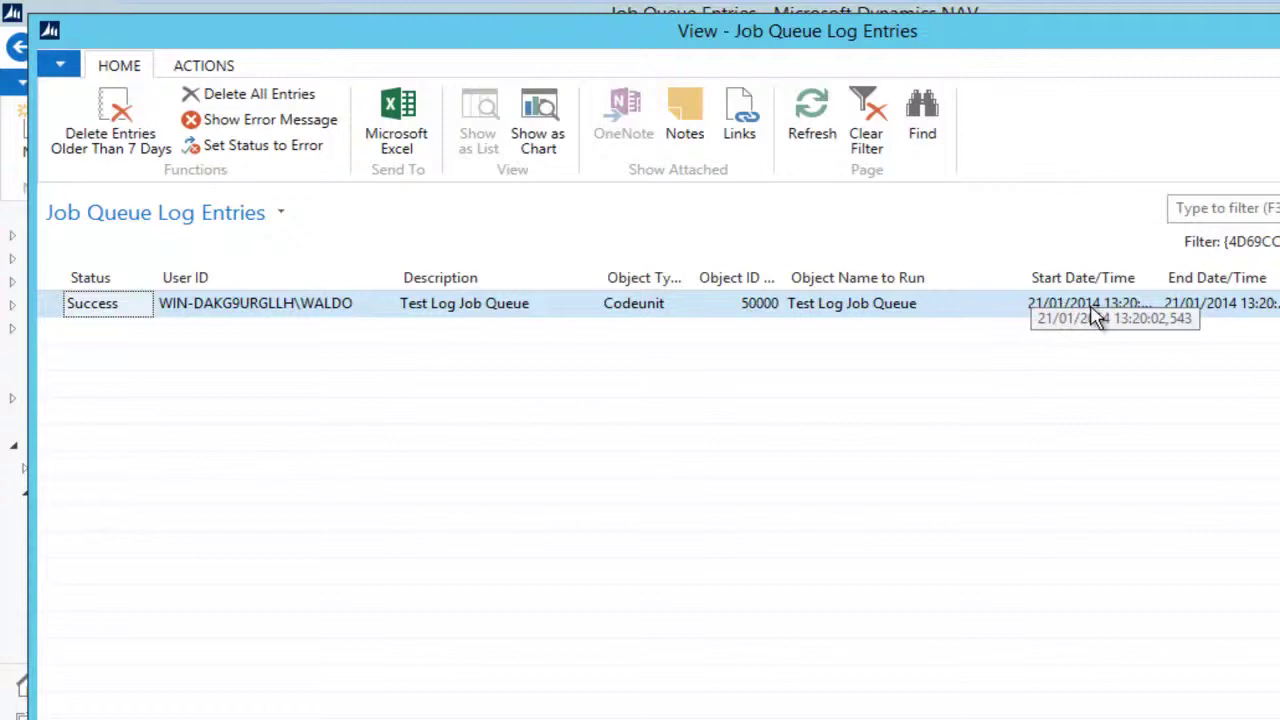
pyautogui.press('Escape')
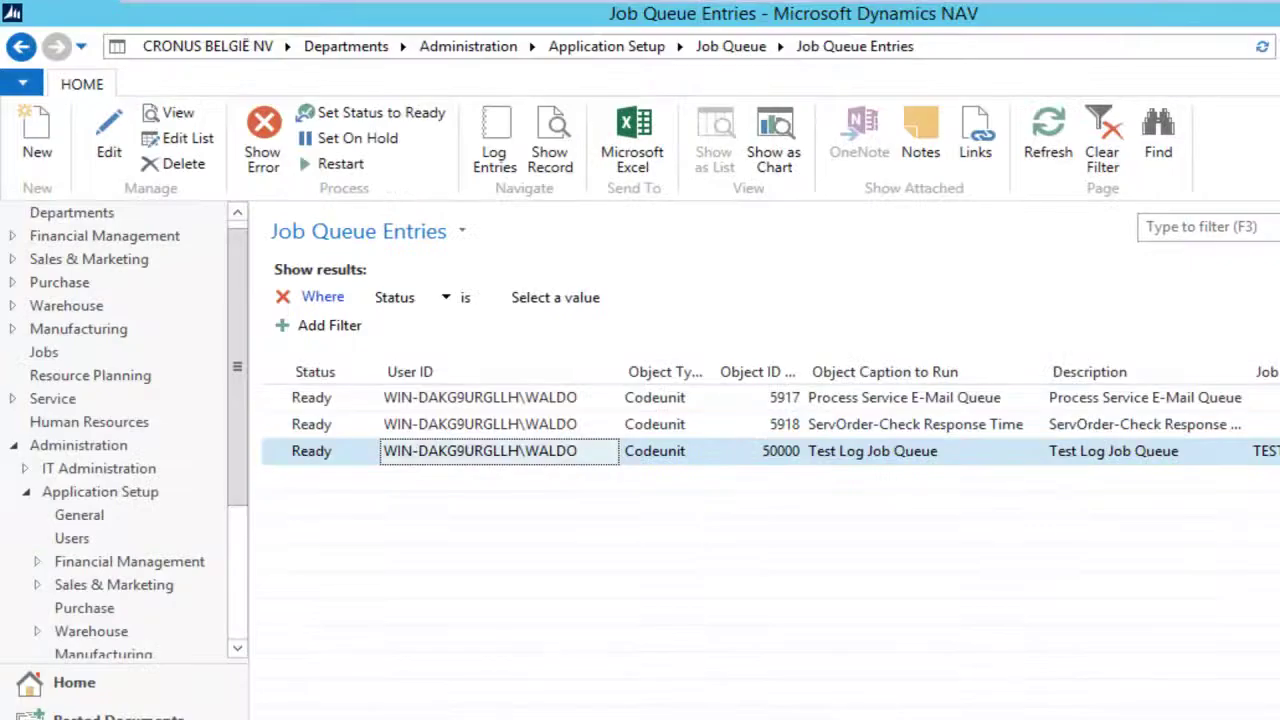
pyautogui.hscroll(5, 985, 675)
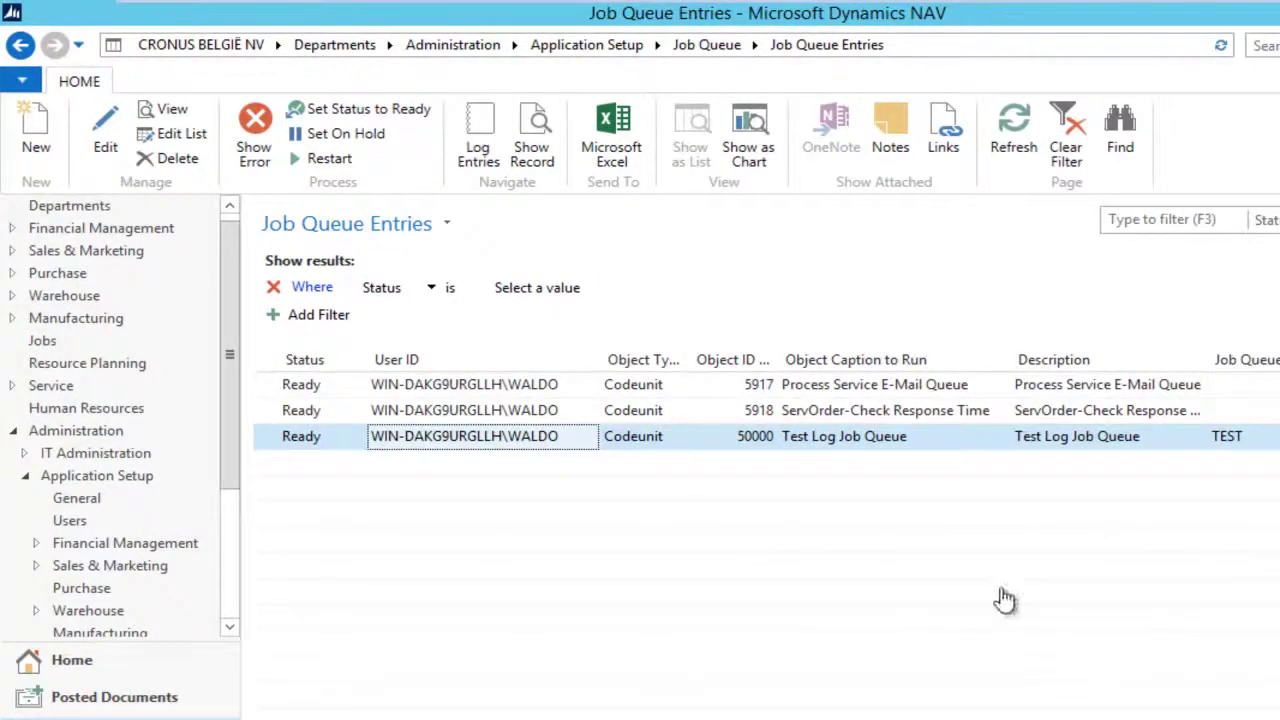
pyautogui.click(478, 145)
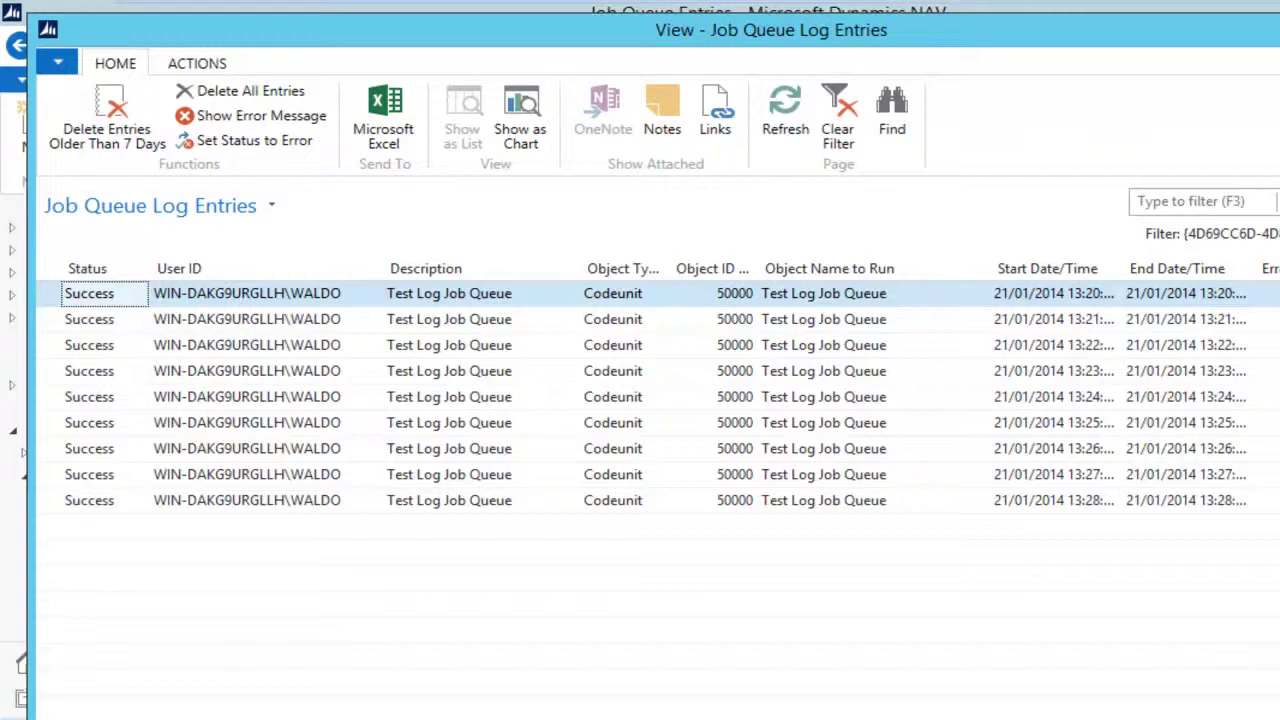
pyautogui.press('Escape')
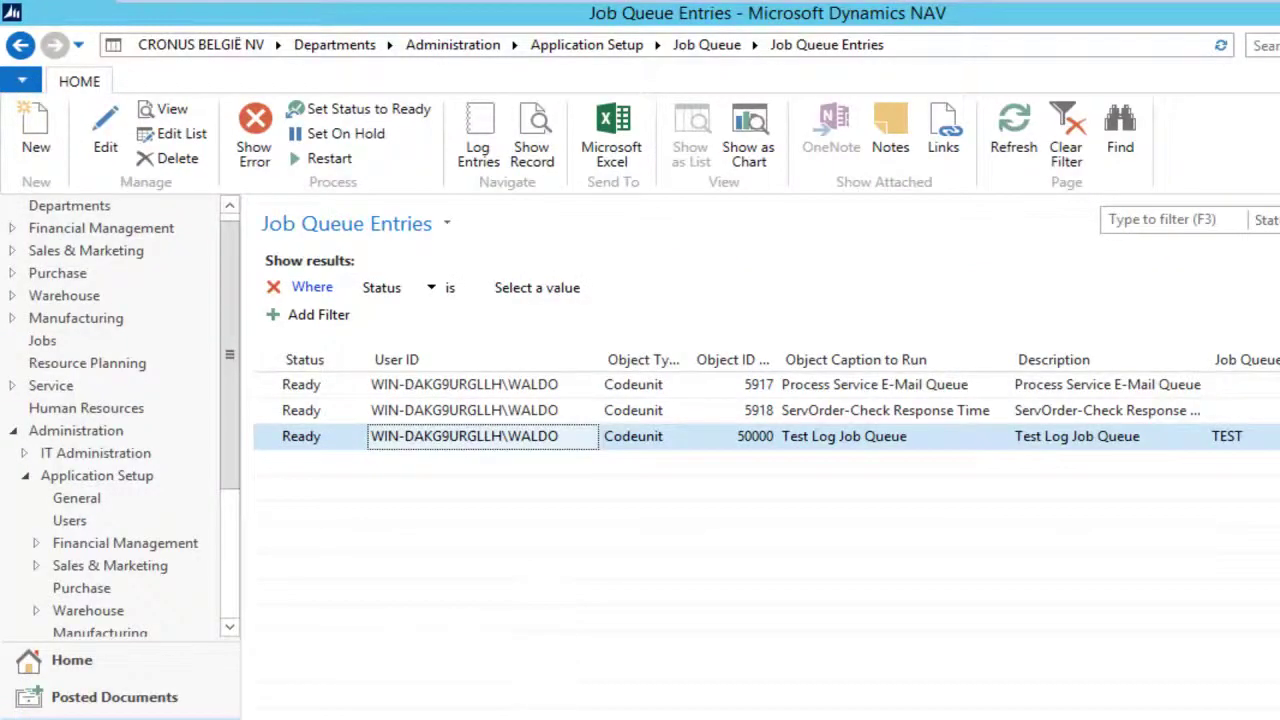
# Step: Run table 50000 Job Queue Test Log, widening Date Time to read entries 13–21
pyautogui.hotkey('alt', 'Tab')
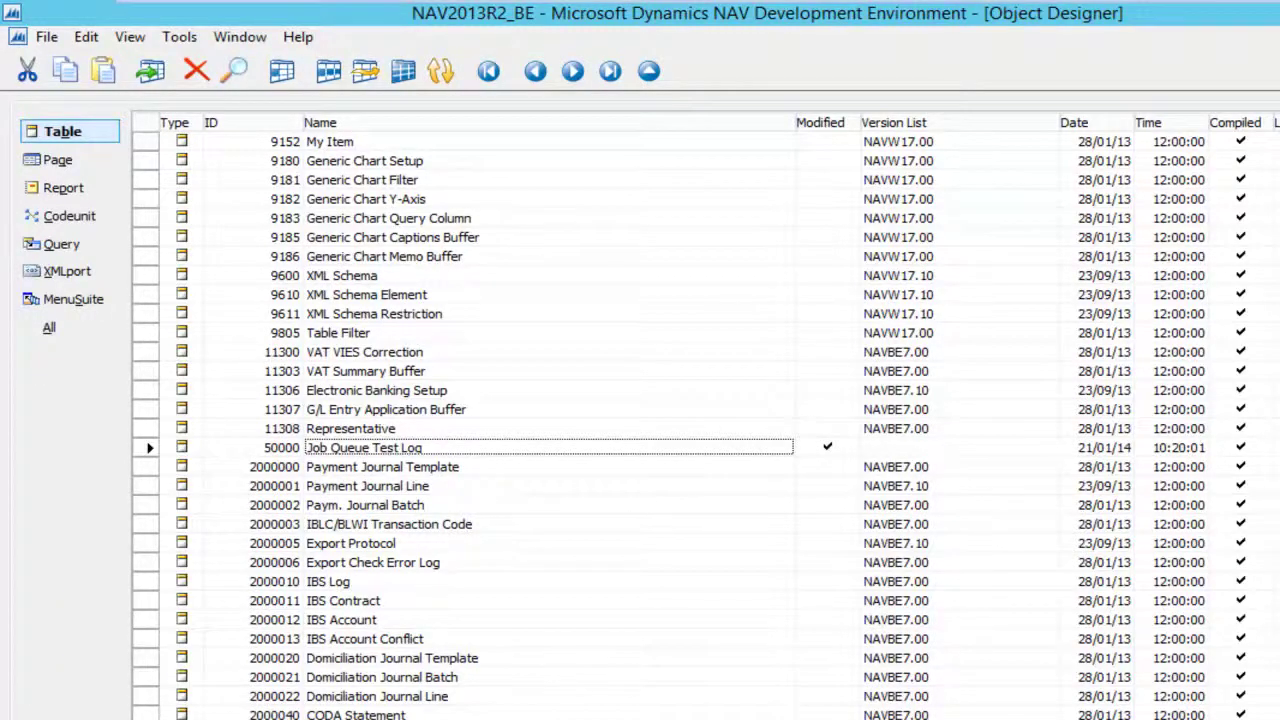
pyautogui.hotkey('alt', 'r')
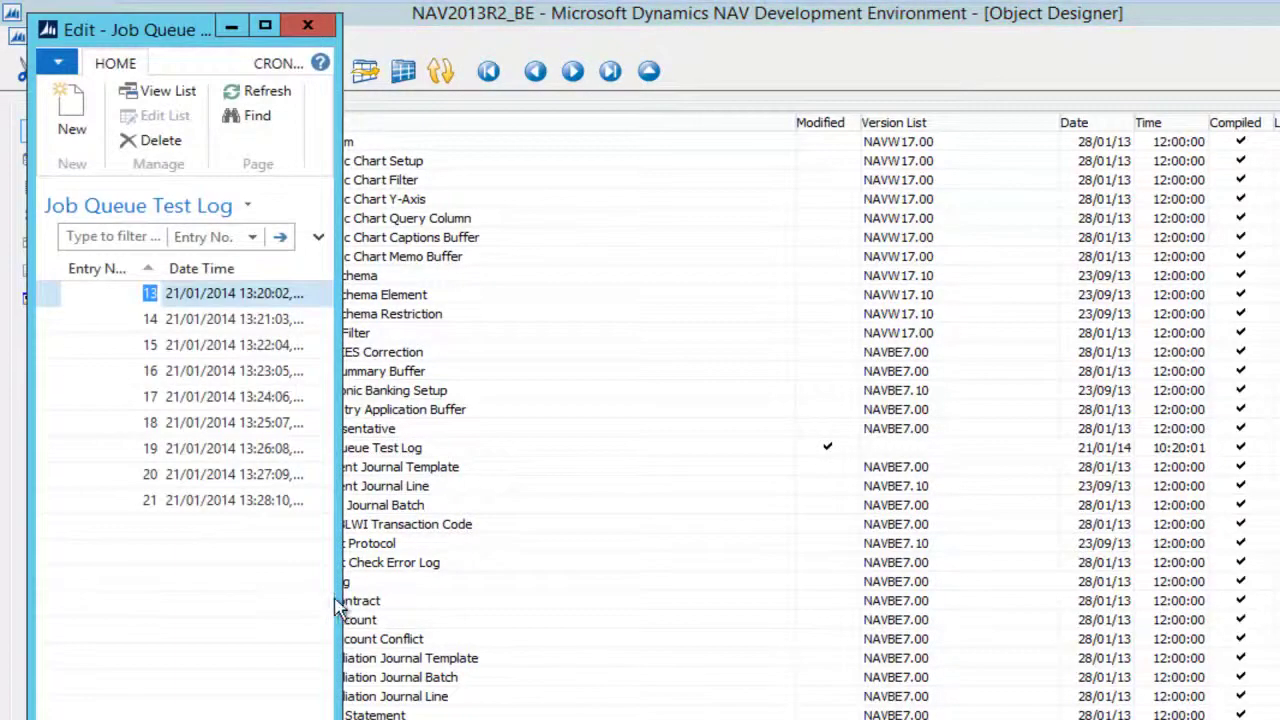
pyautogui.moveTo(340, 607); pyautogui.dragTo(582, 634)
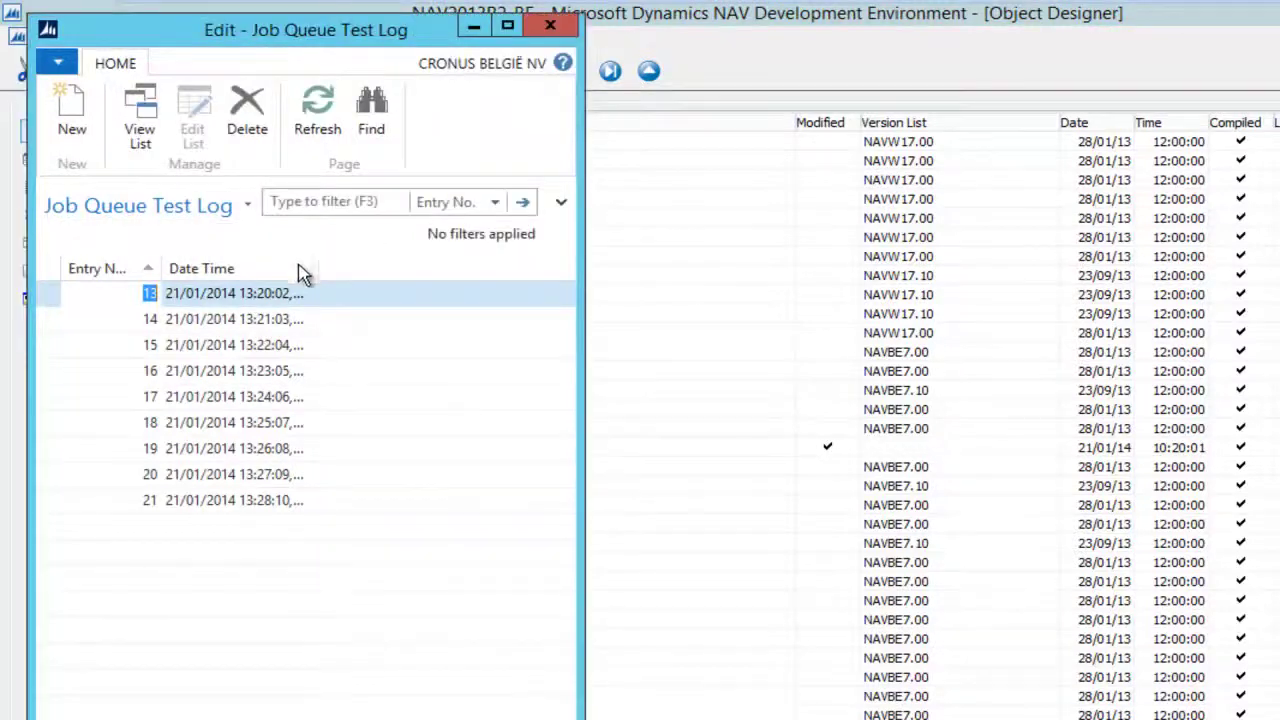
pyautogui.moveTo(306, 272); pyautogui.dragTo(376, 292)
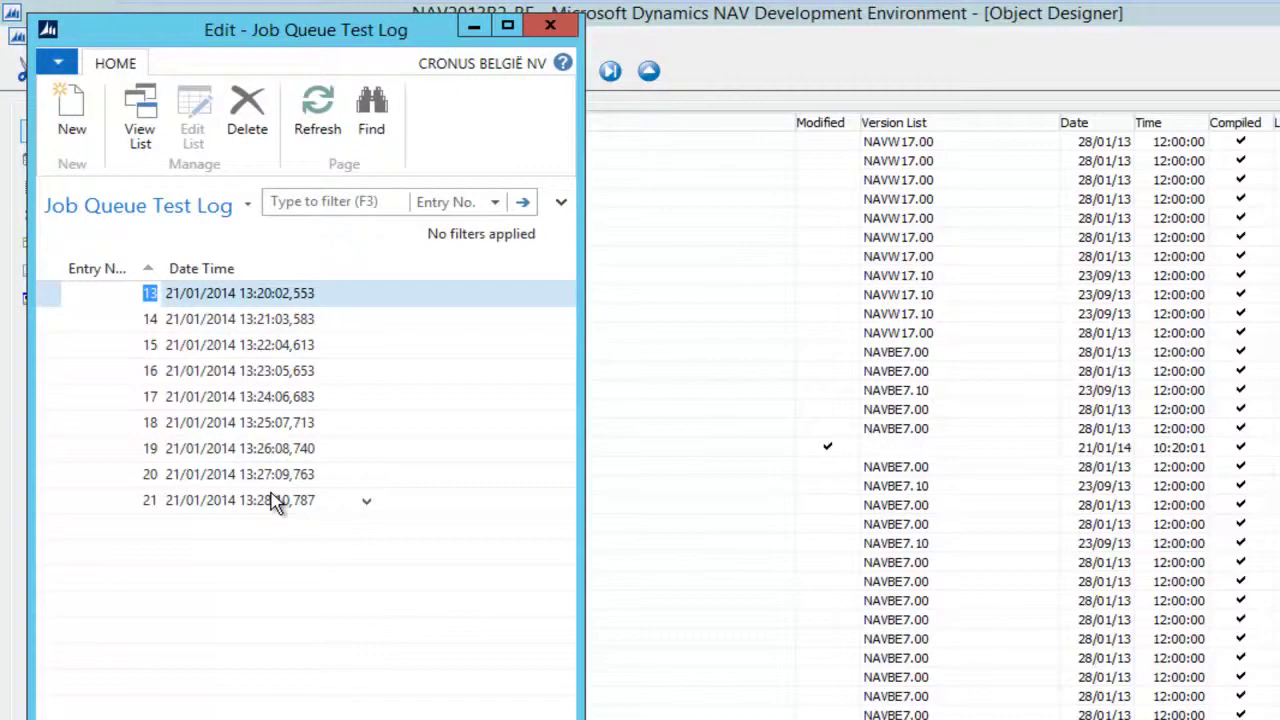
pyautogui.click(550, 26)
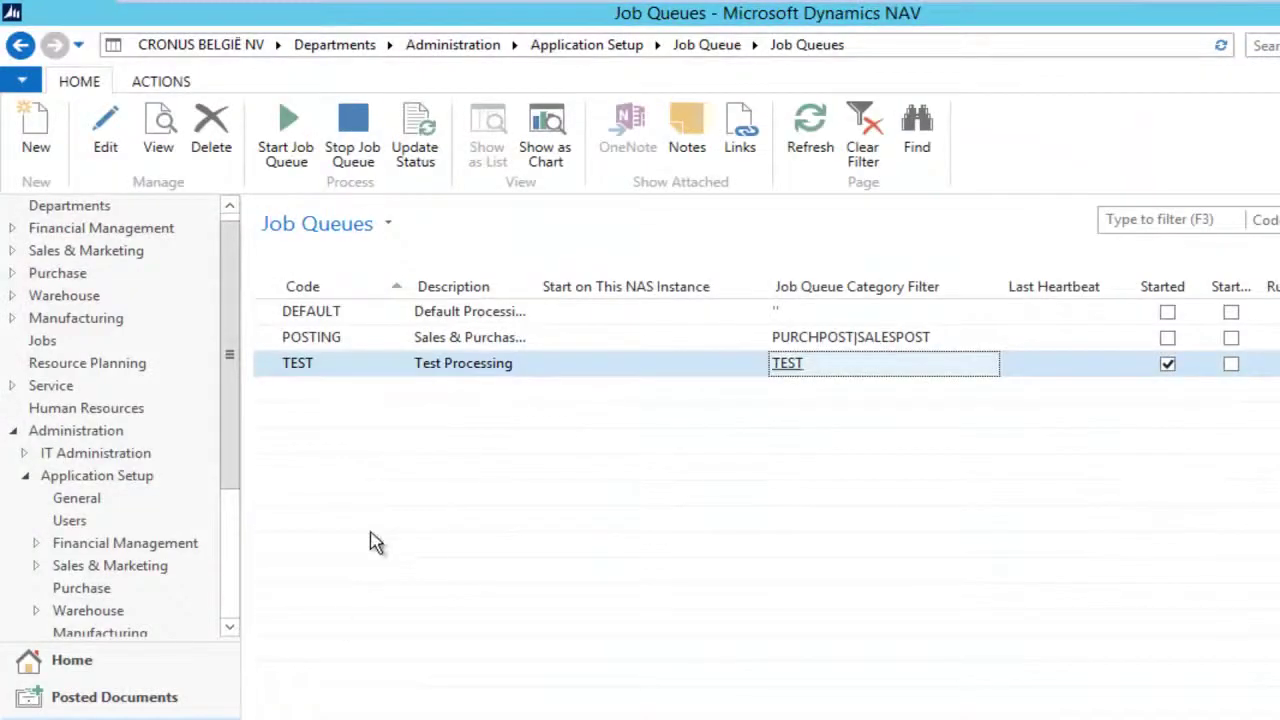
# Step: Select the TEST job queue row in the Job Queues list
pyautogui.click(330, 370)
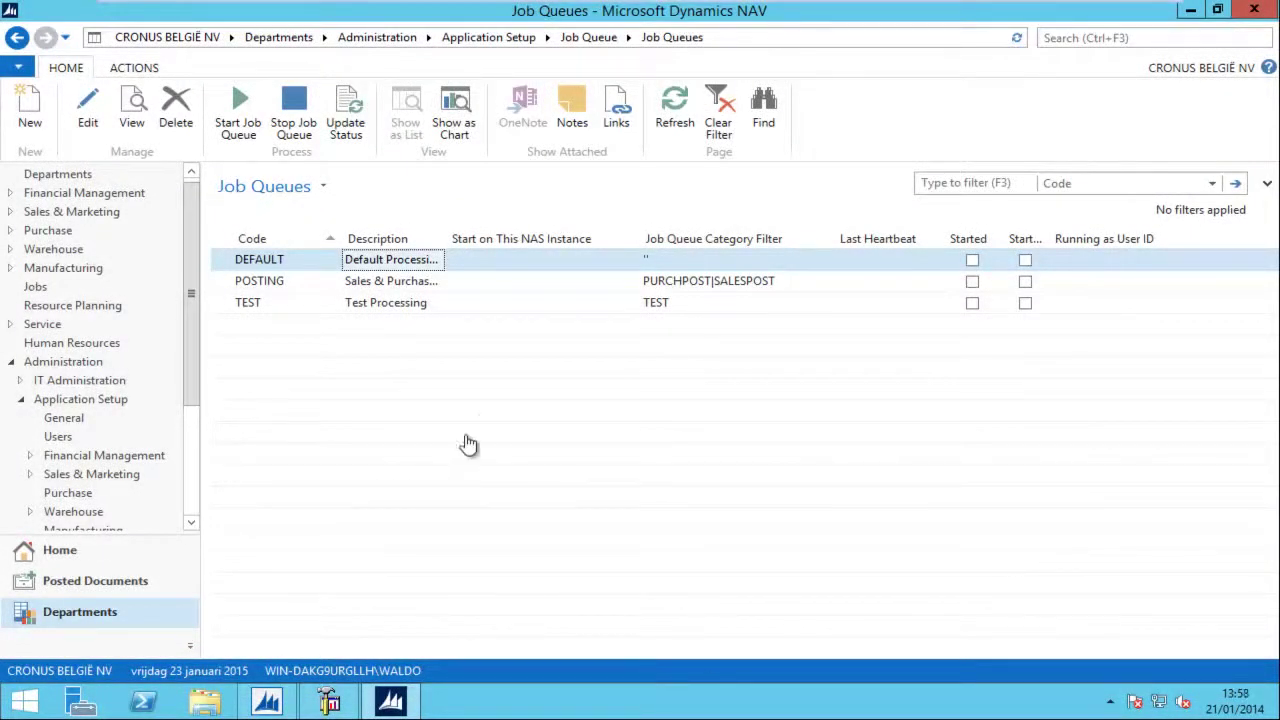
# Step: Enable Start Automatically From NAS on the TEST job queue card and save it
pyautogui.click(411, 315)
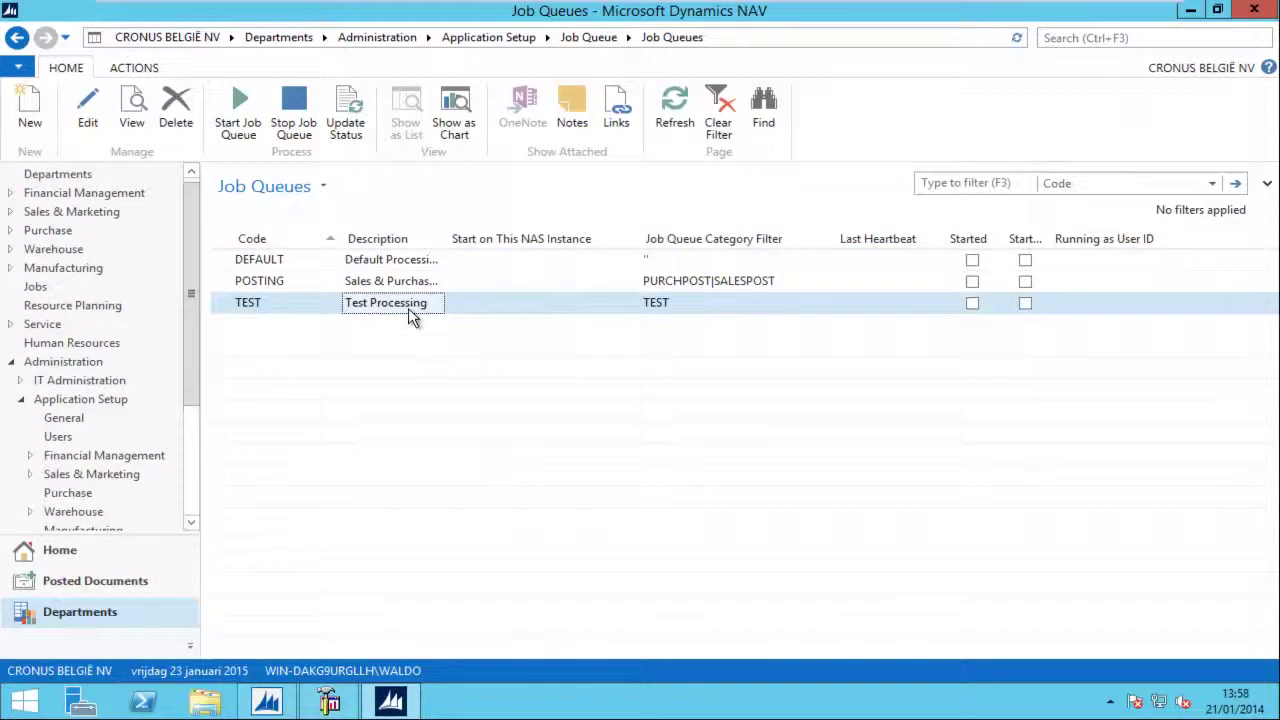
pyautogui.doubleClick(410, 314)
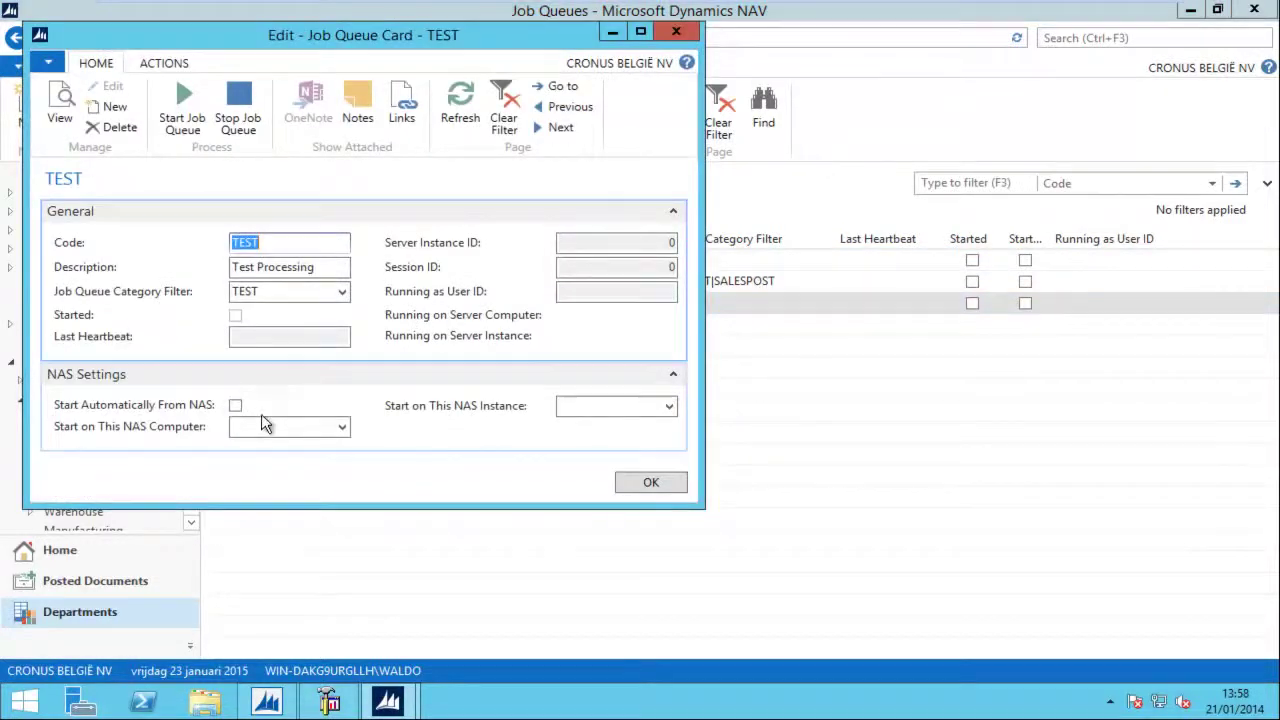
pyautogui.click(236, 406)
pyautogui.click(651, 483)
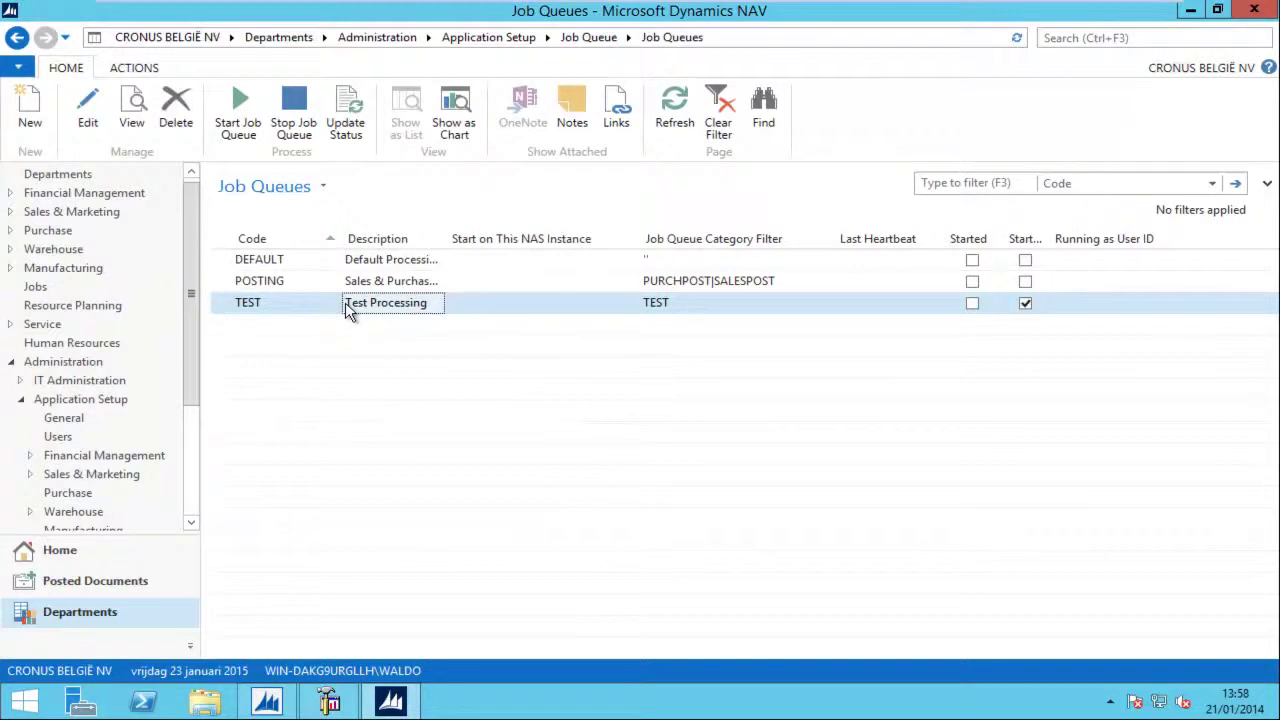
pyautogui.rightClick(143, 700)
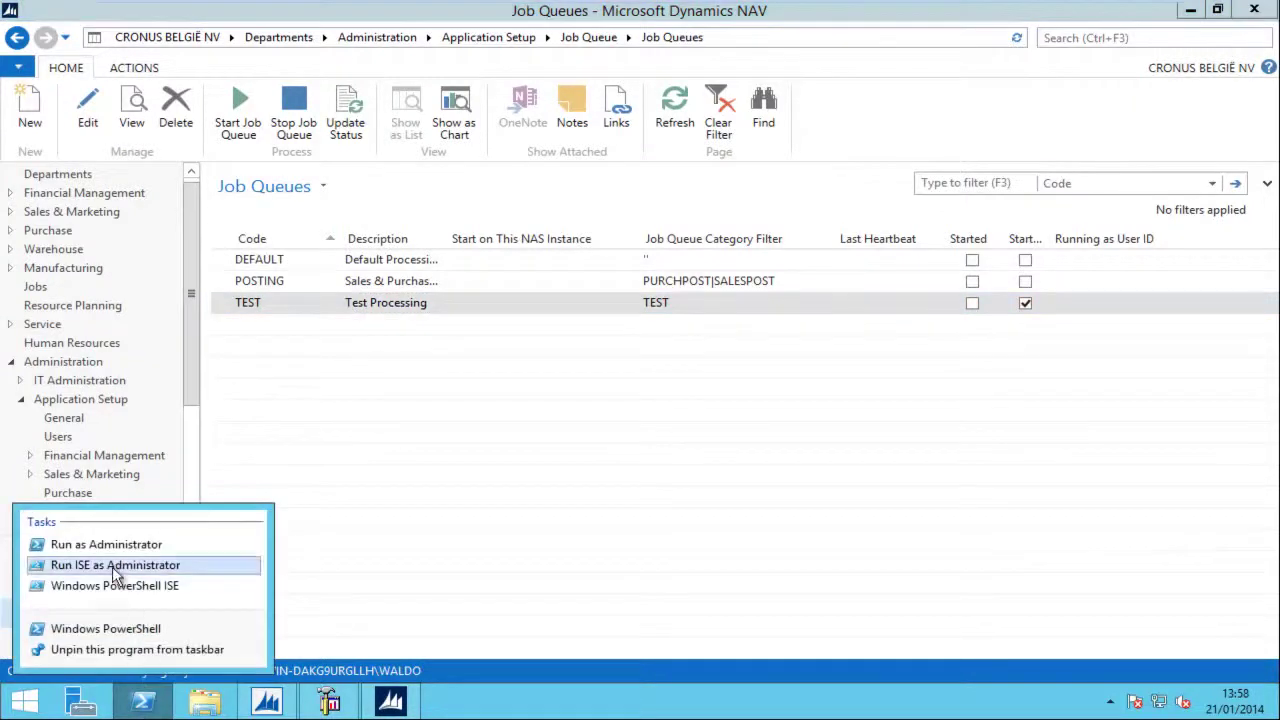
# Step: Launch PowerShell ISE as administrator and import the NavAdminTool.ps1 module
pyautogui.click(115, 566)
pyautogui.write('imp')
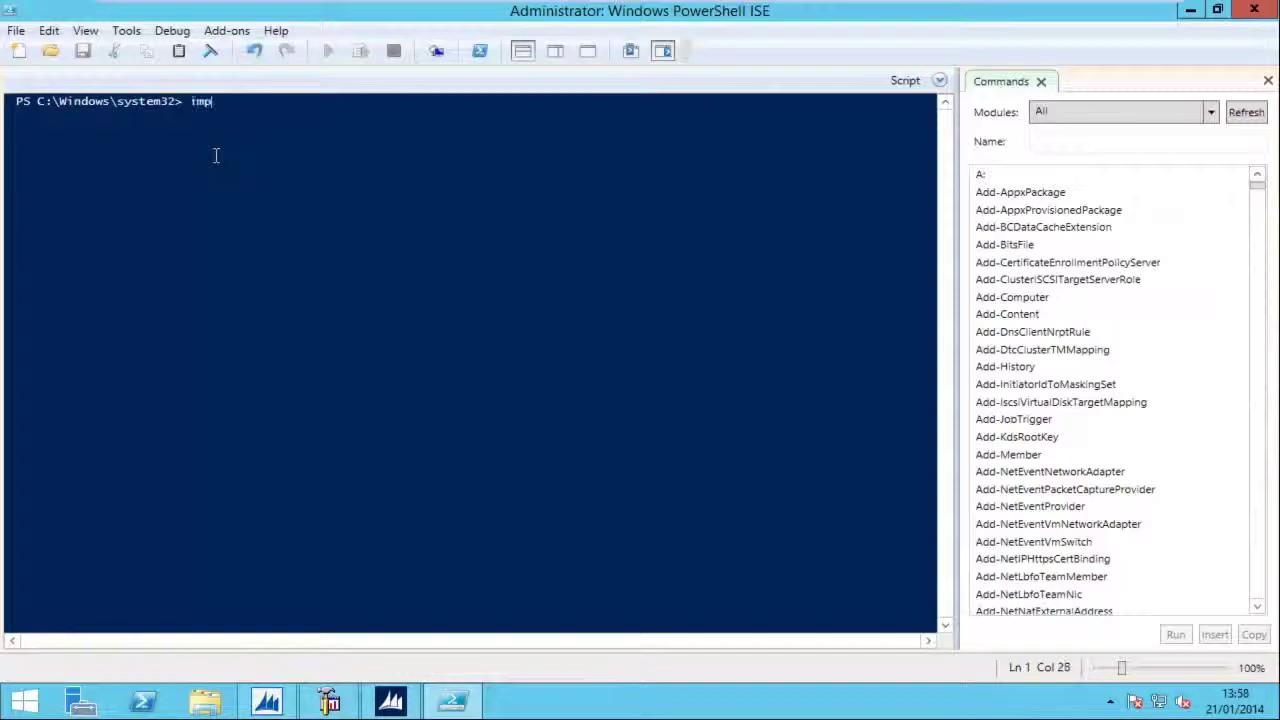
pyautogui.write("ort-Module 'C:\\Program Files\\Microsoft Dynamics NAV\\71\\Service\\NavAdminTool.ps1'")
pyautogui.press('Return')
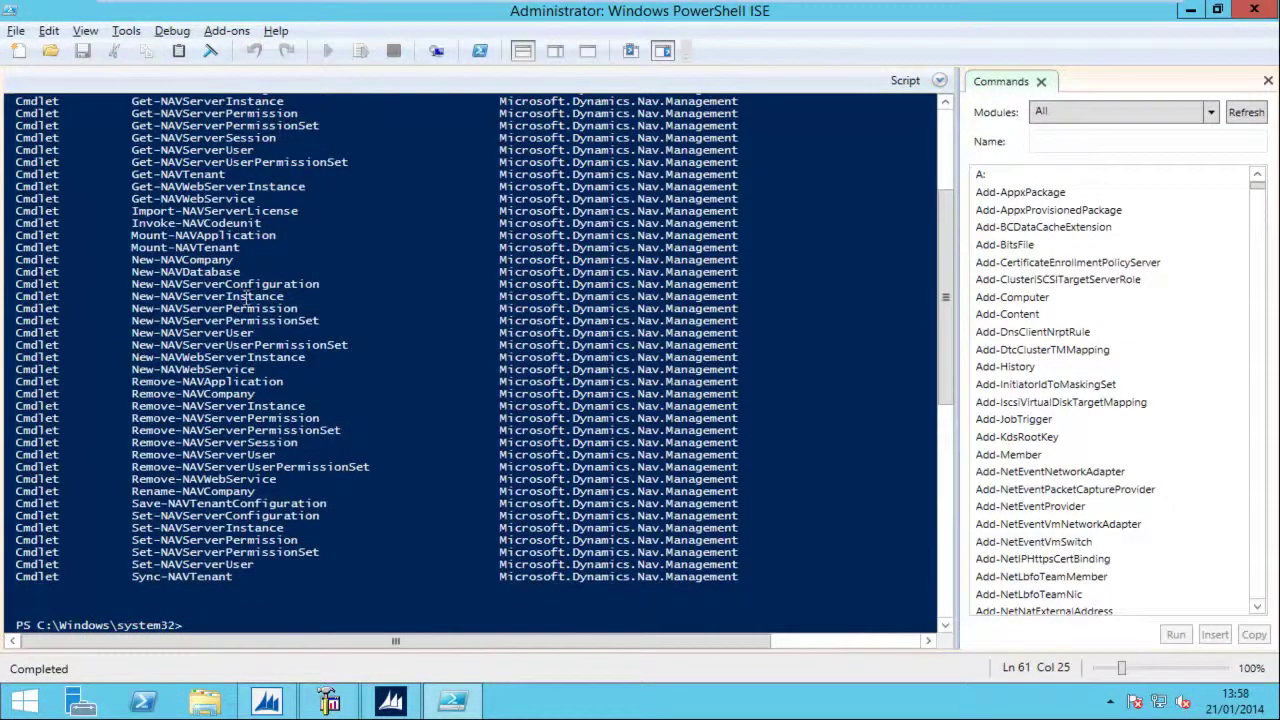
# Step: Paste the NAS setup script creating instance NASTier with startup codeunit 450 into a new script
pyautogui.click(18, 50)
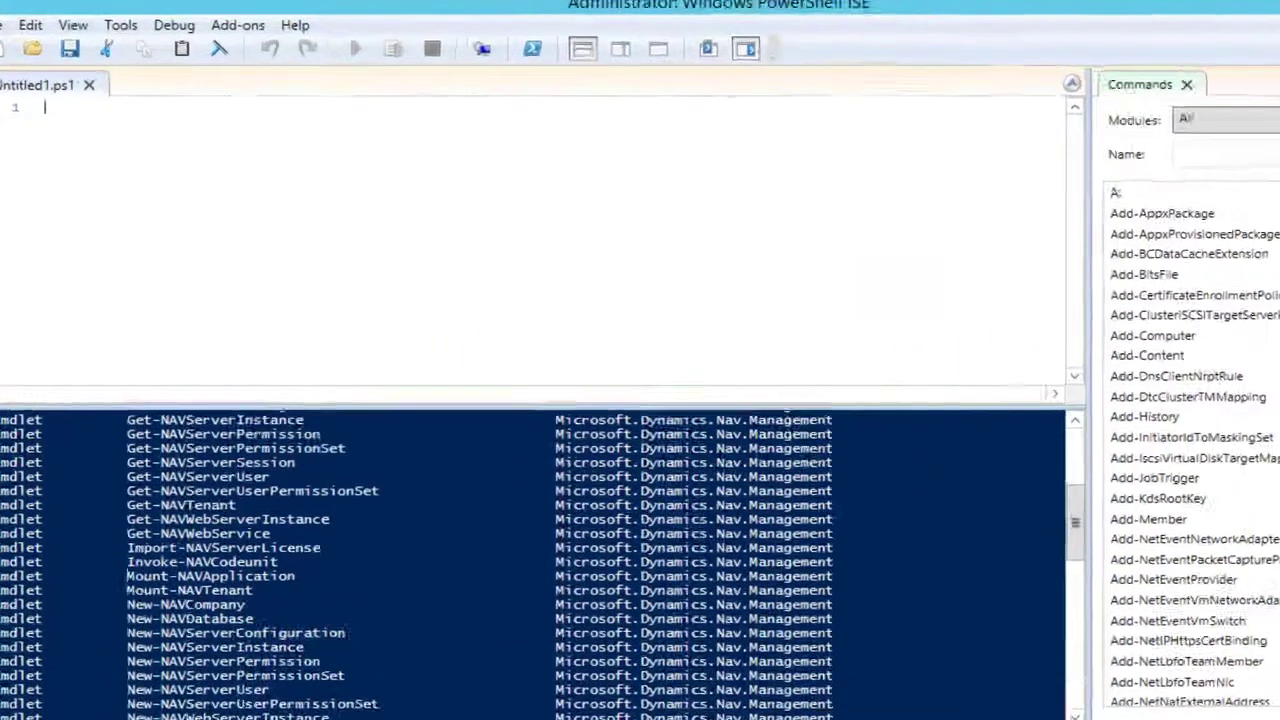
pyautogui.hotkey('ctrl', 'v')
pyautogui.moveTo(191, 99); pyautogui.dragTo(655, 109)
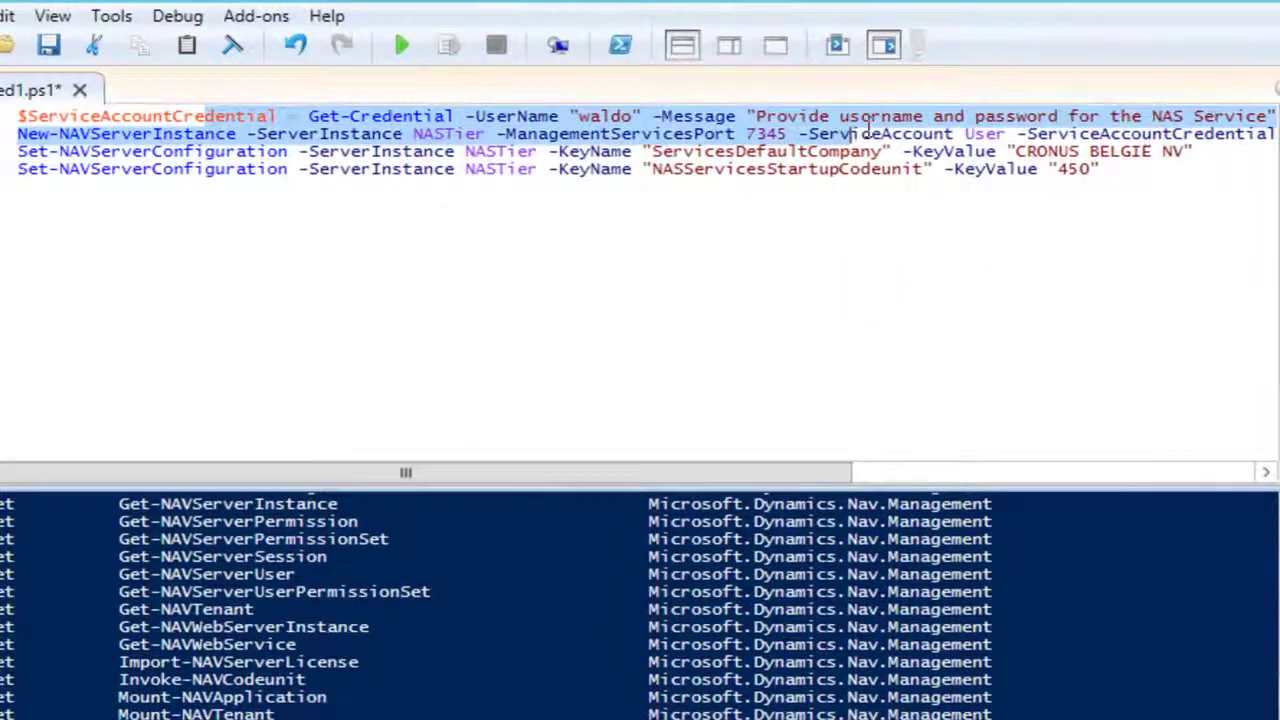
pyautogui.moveTo(868, 131); pyautogui.dragTo(866, 124)
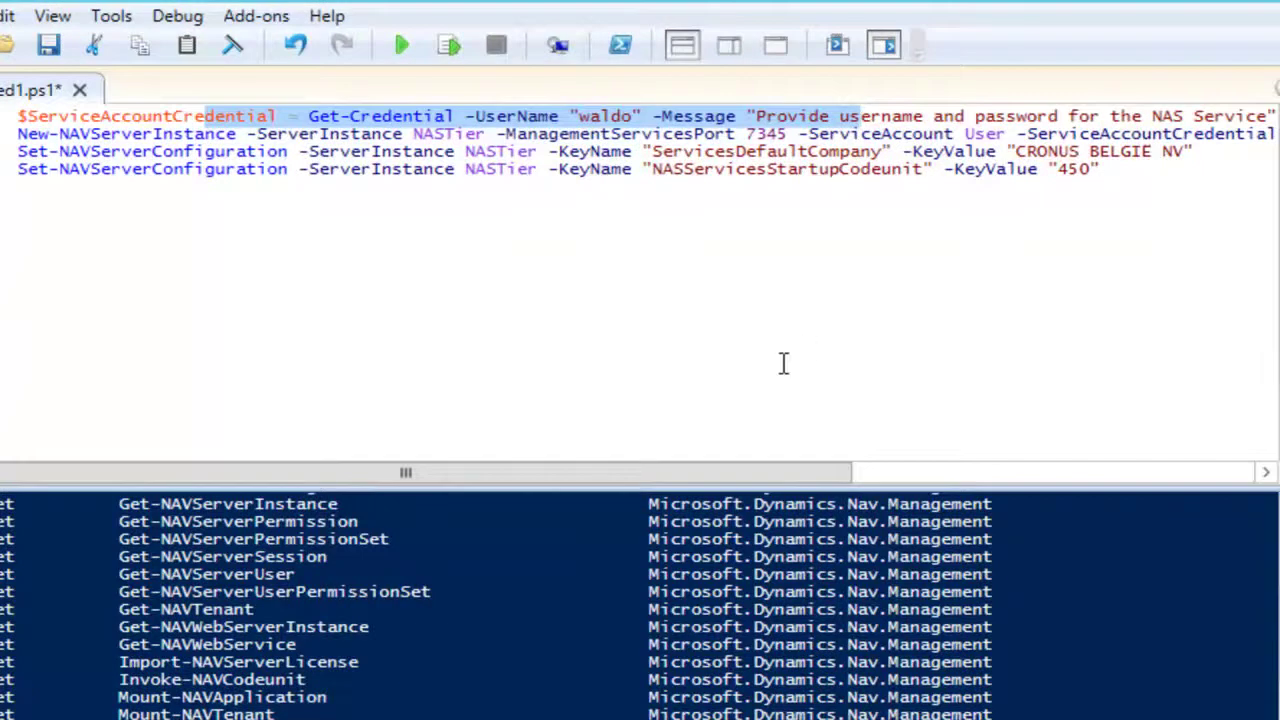
pyautogui.click(218, 135)
pyautogui.moveTo(152, 134); pyautogui.dragTo(232, 134)
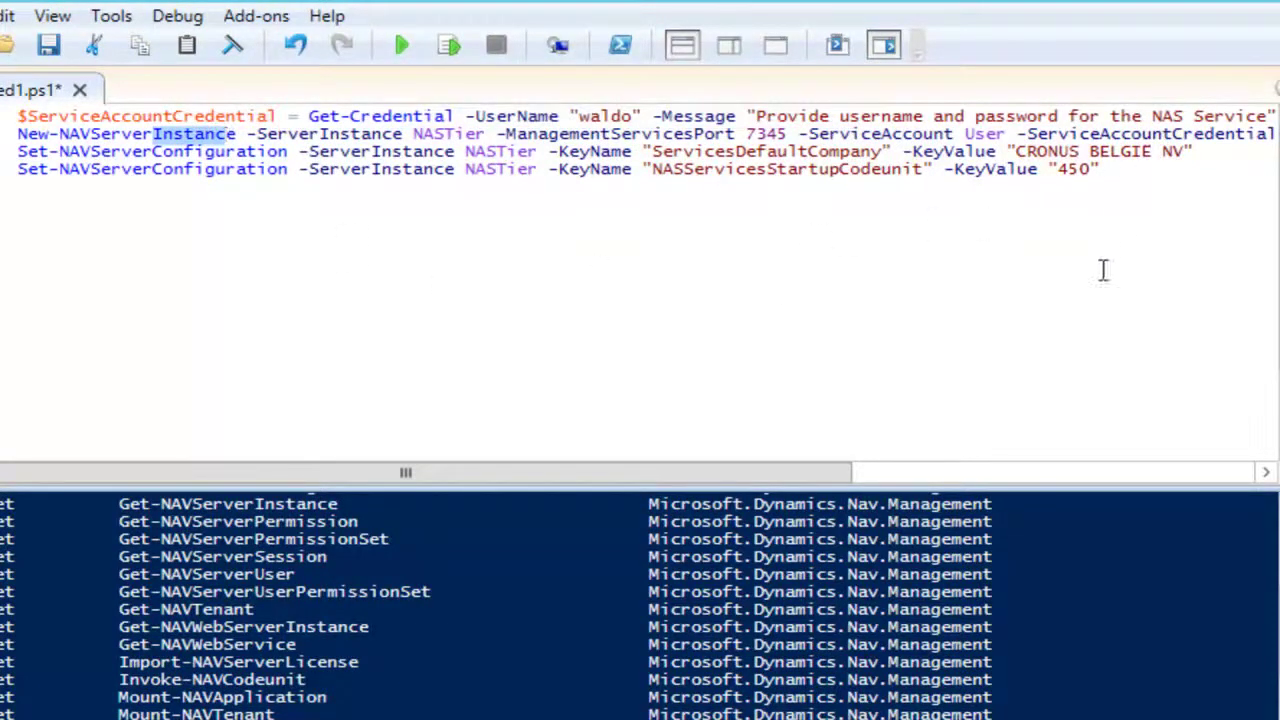
pyautogui.moveTo(416, 134); pyautogui.dragTo(487, 134)
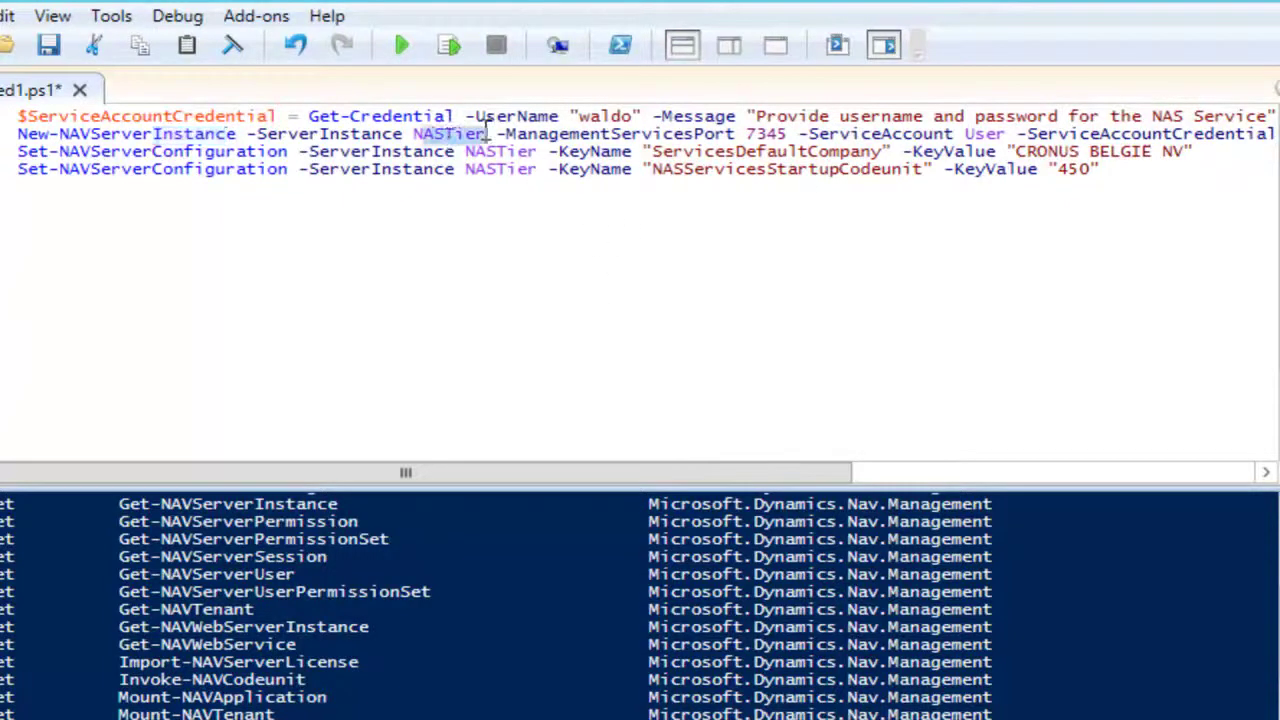
pyautogui.click(568, 134)
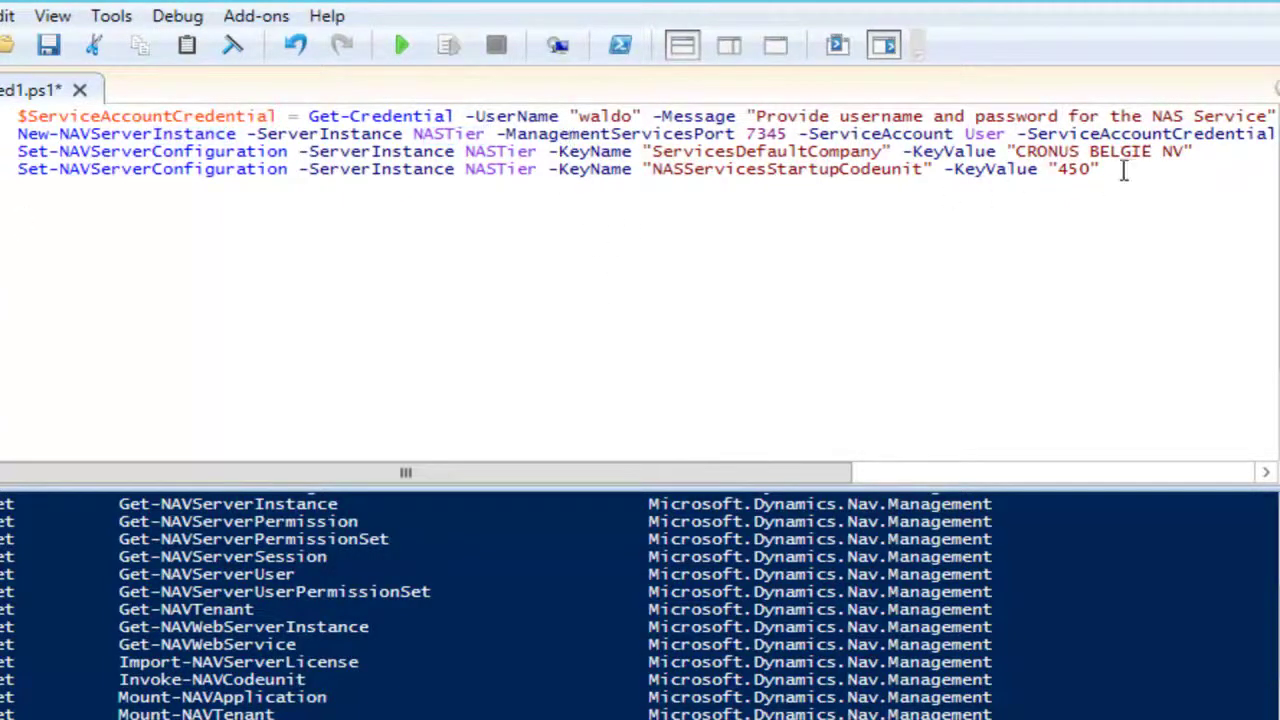
pyautogui.moveTo(1122, 169); pyautogui.dragTo(652, 170)
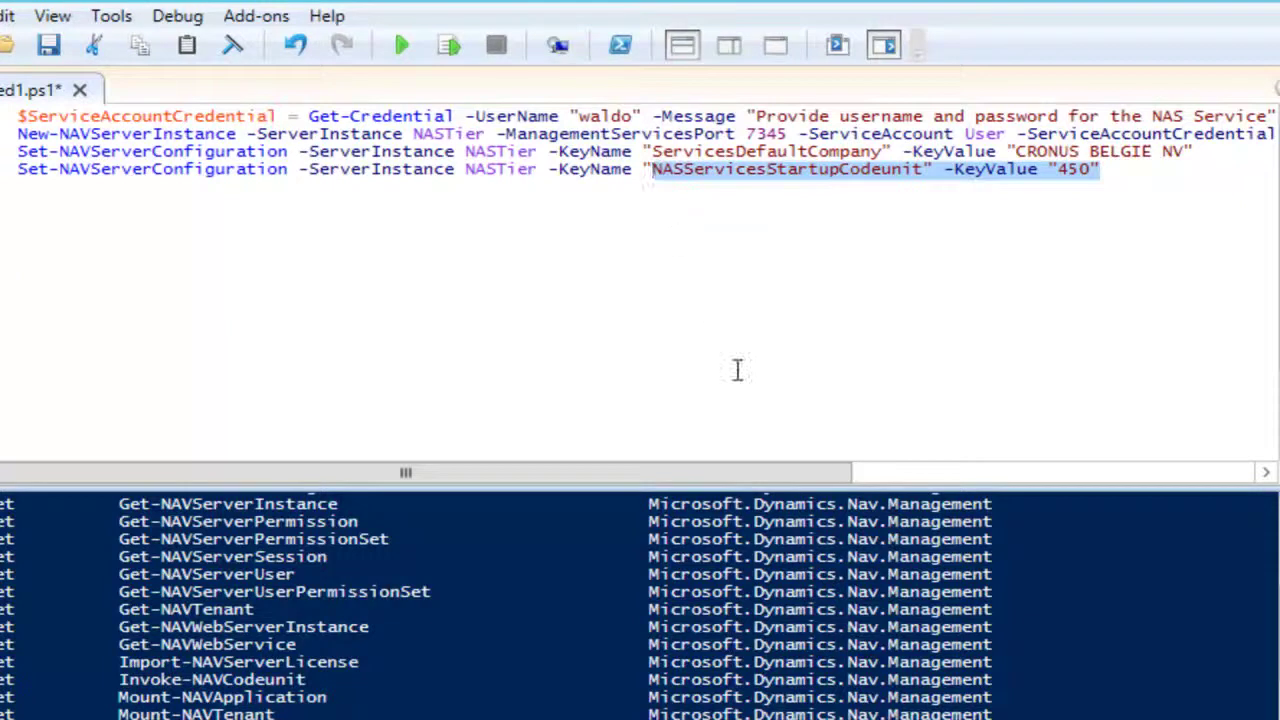
pyautogui.click(96, 206)
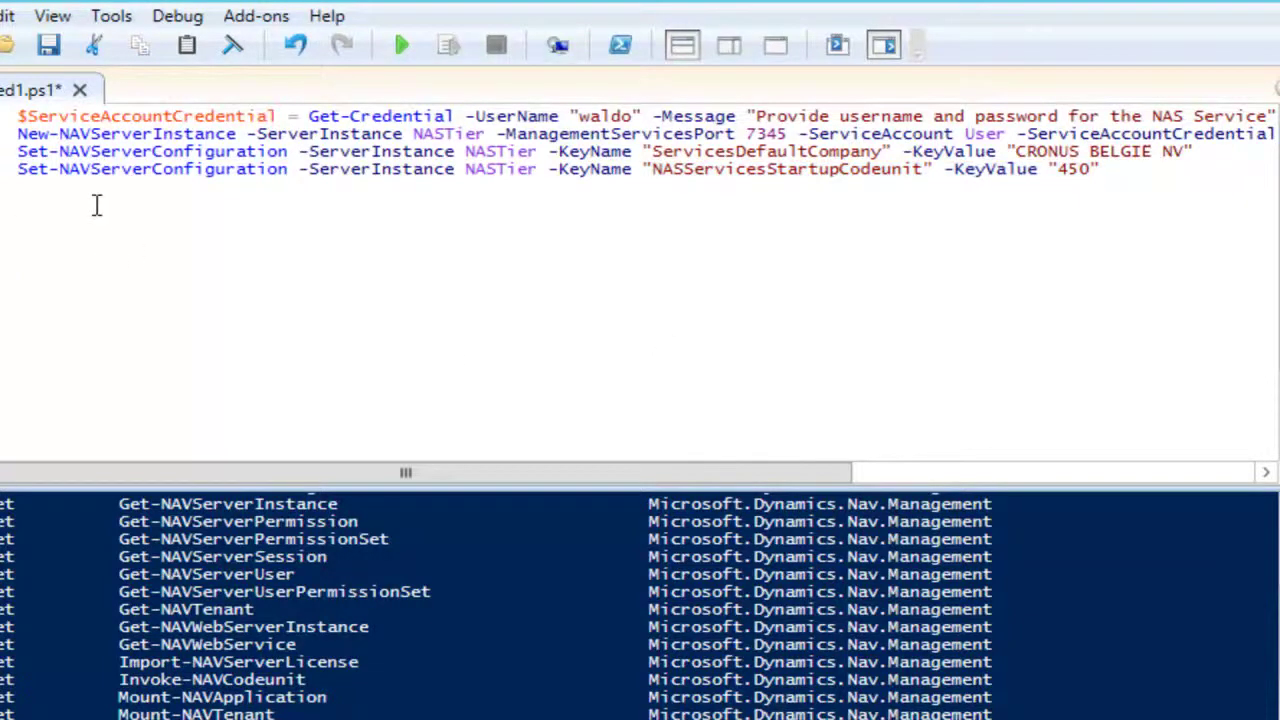
# Step: Run the script and submit the service account password in the credential prompt
pyautogui.click(400, 45)
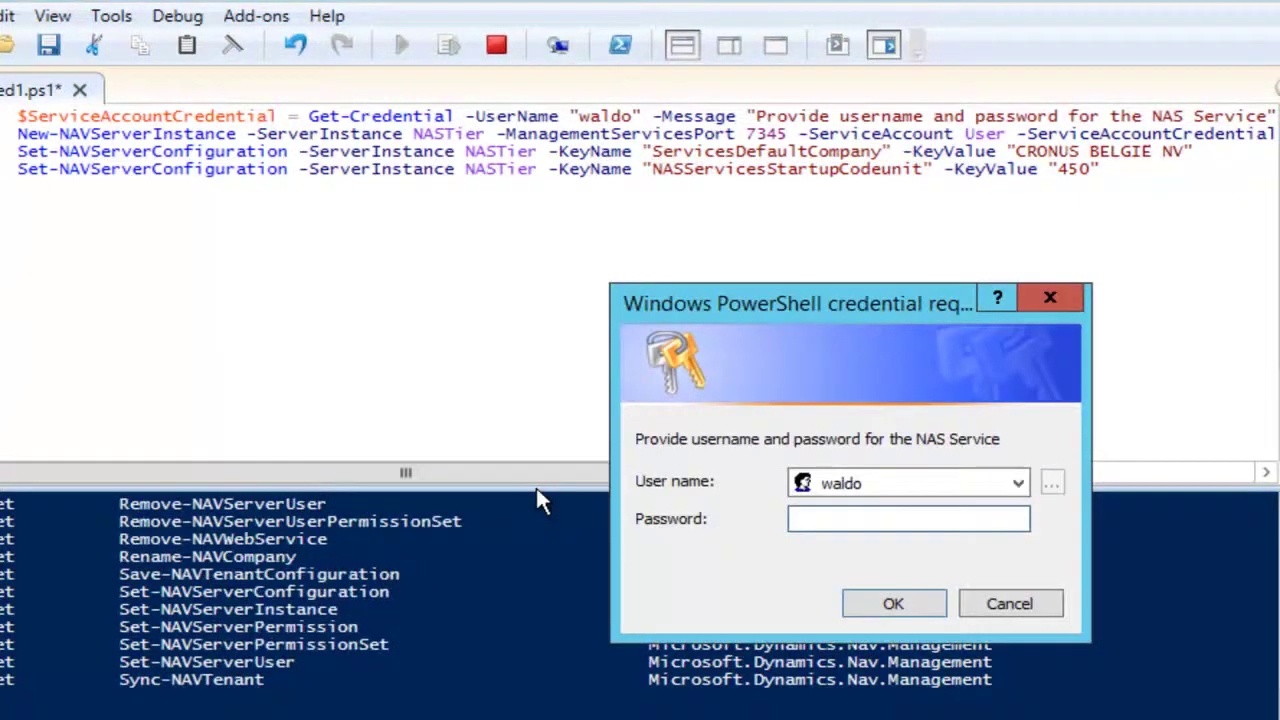
pyautogui.write('•••')
pyautogui.press('Return')
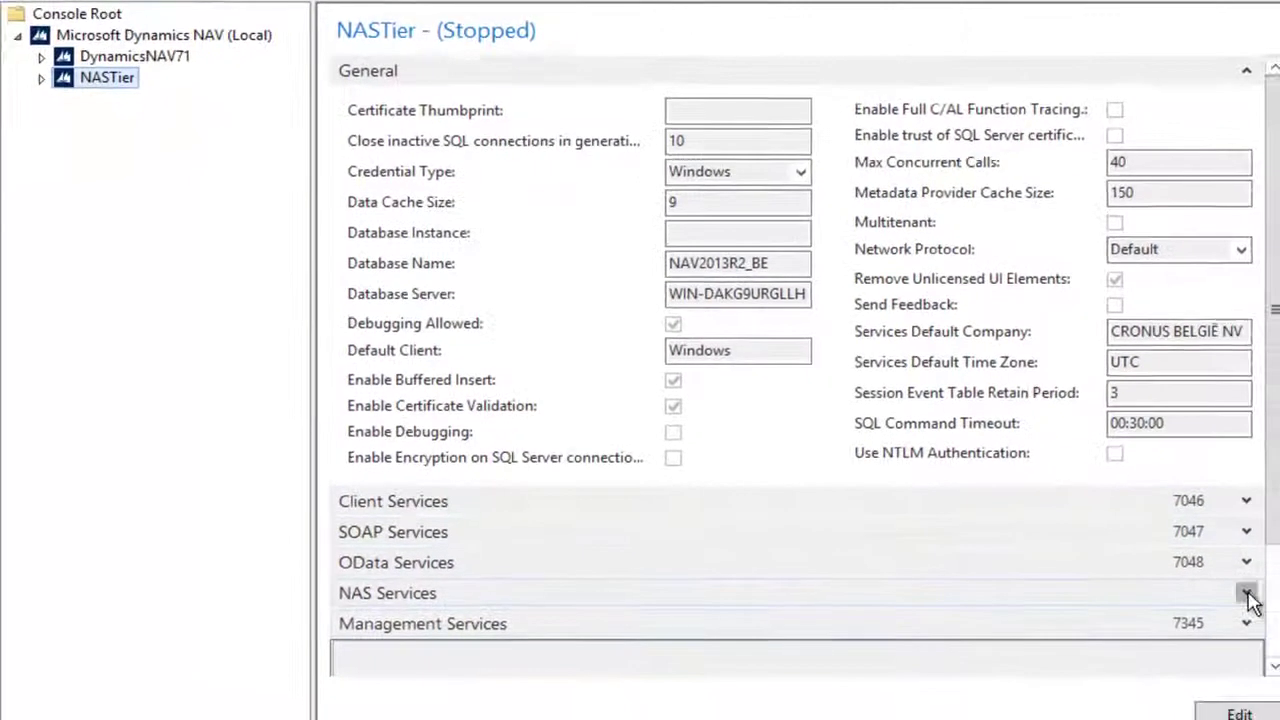
# Step: Verify NASTier's NAS startup codeunit is 450, then start the NASTier server instance
pyautogui.click(1246, 590)
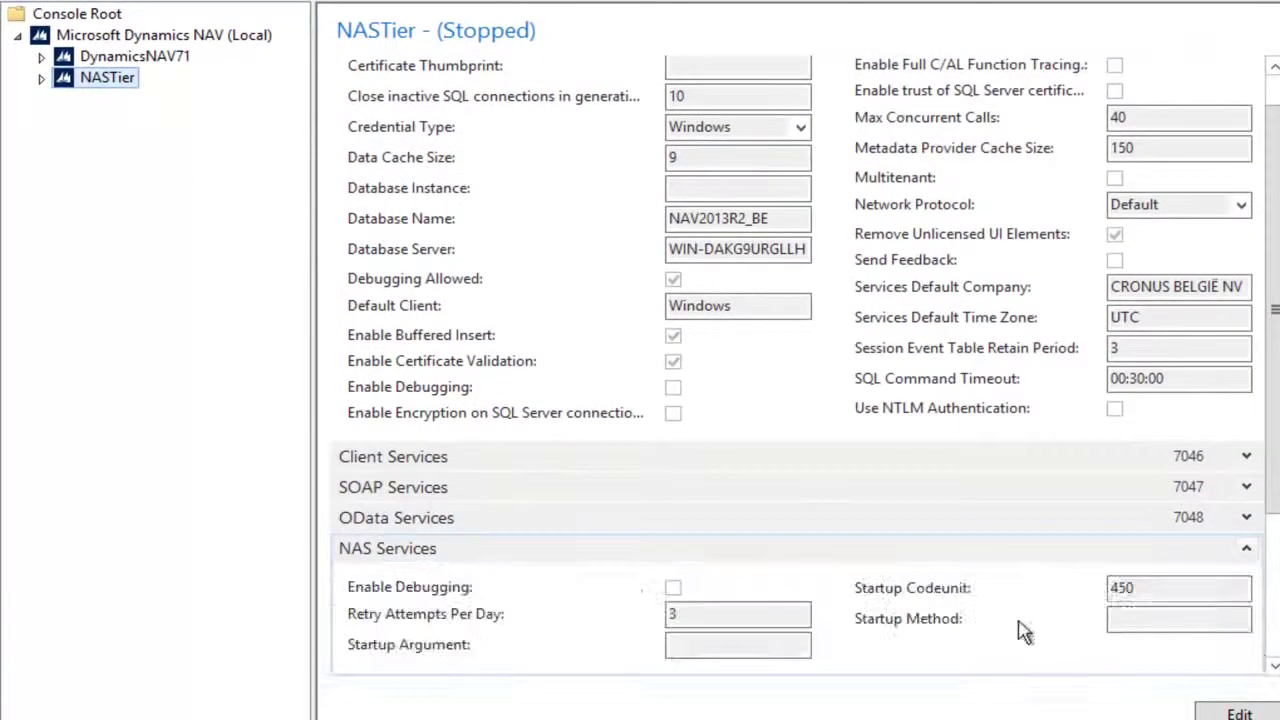
pyautogui.moveTo(1237, 597); pyautogui.dragTo(1086, 591)
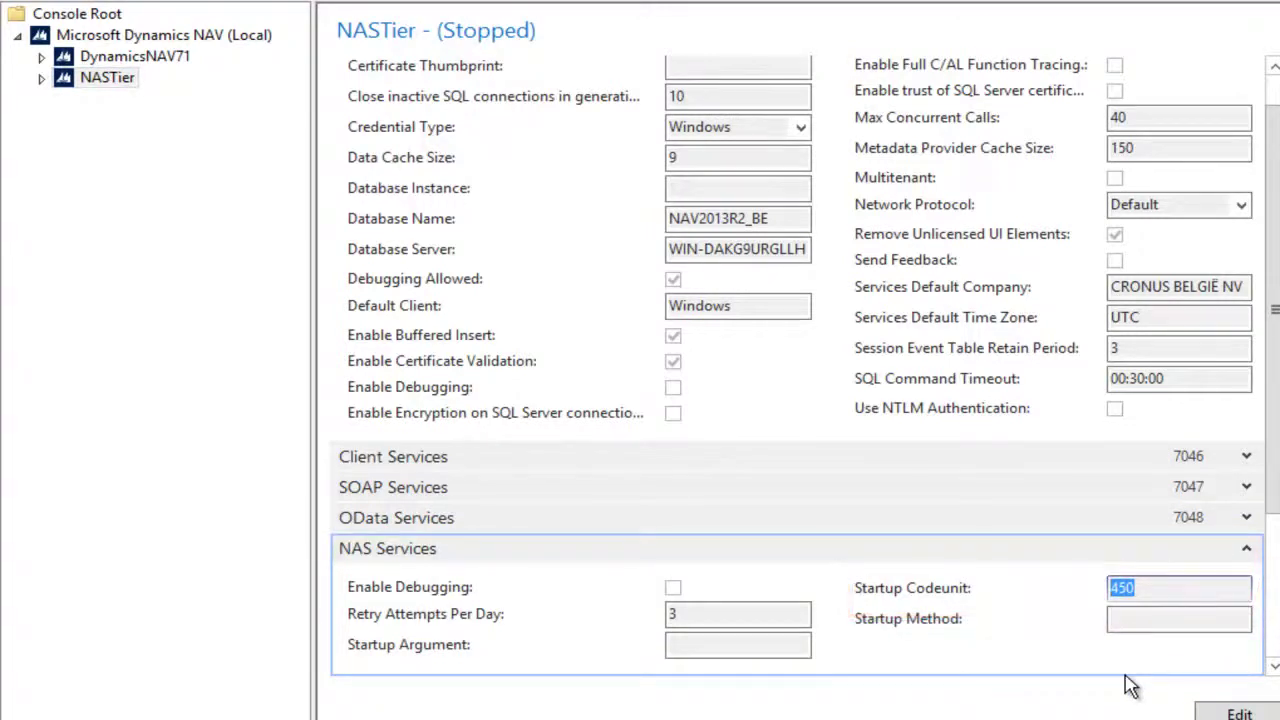
pyautogui.click(121, 38)
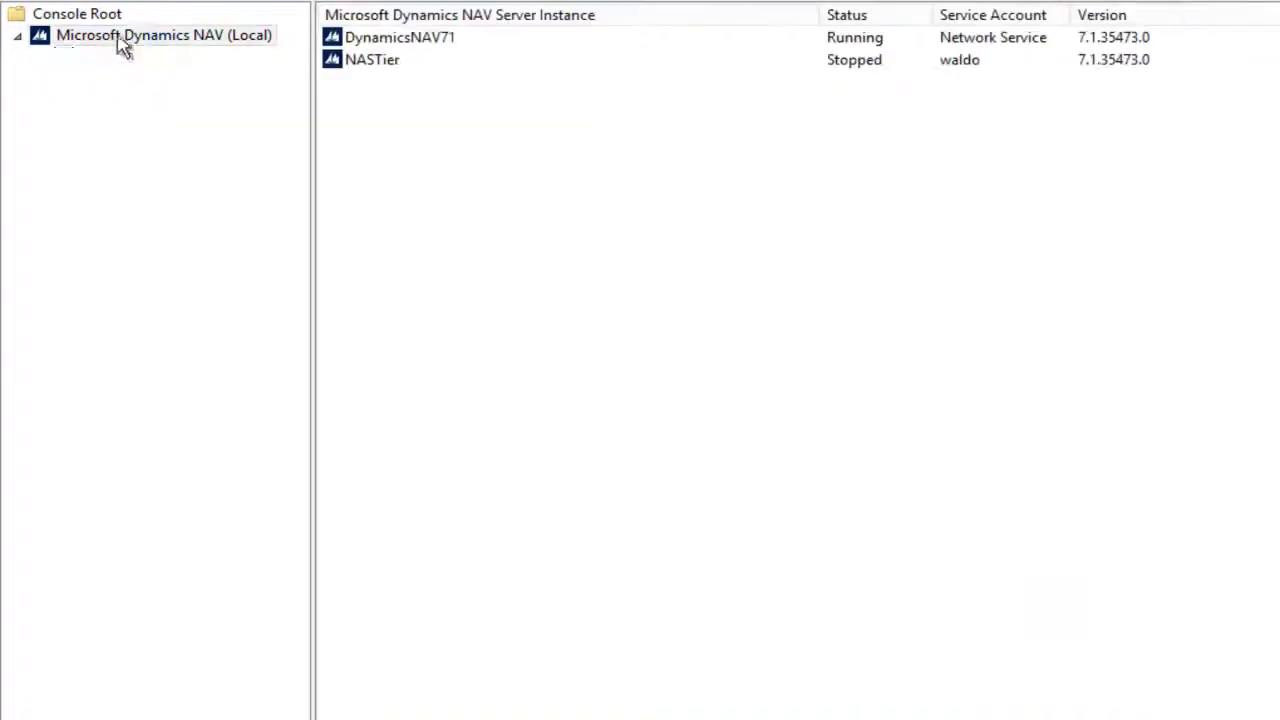
pyautogui.rightClick(378, 64)
pyautogui.click(484, 108)
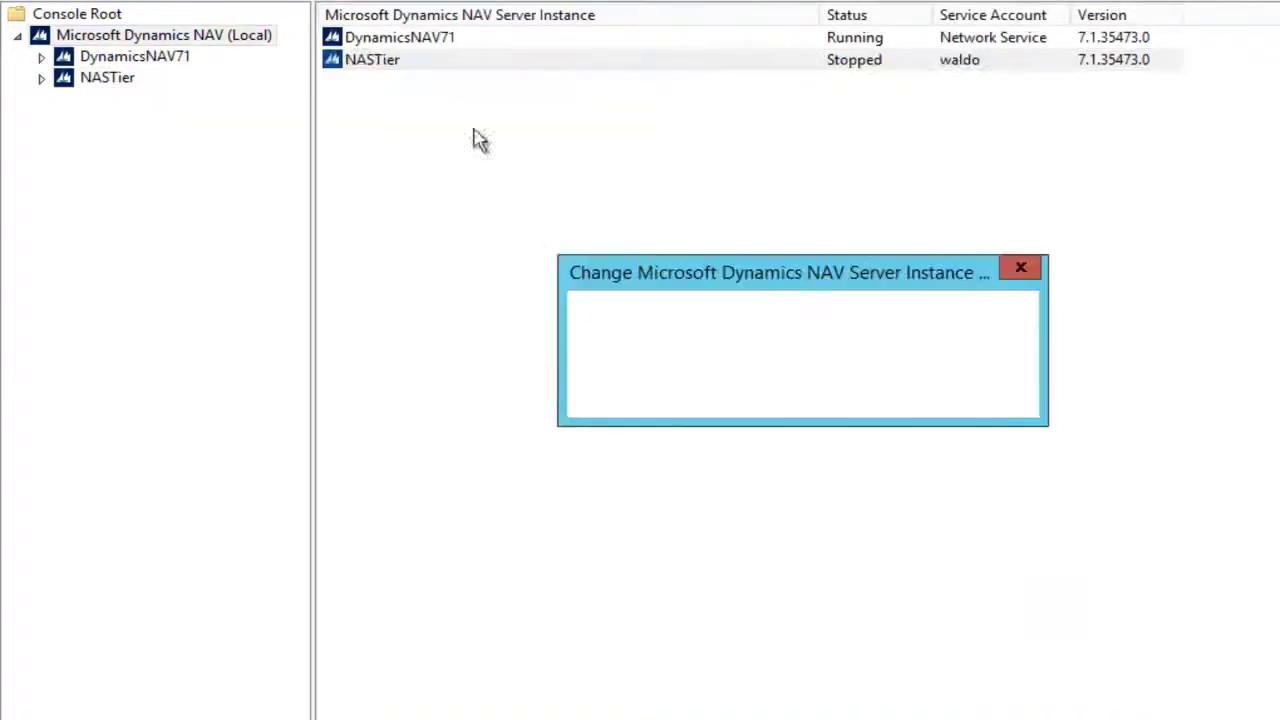
pyautogui.click(853, 390)
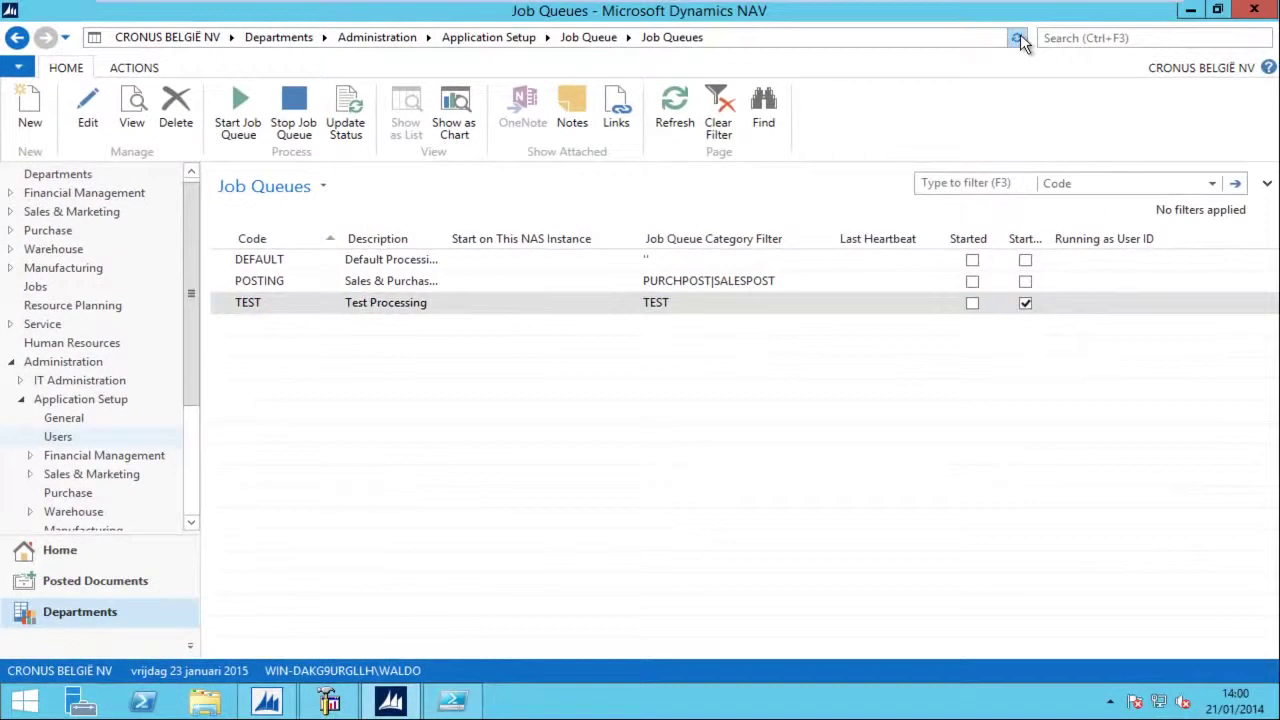
pyautogui.click(1019, 38)
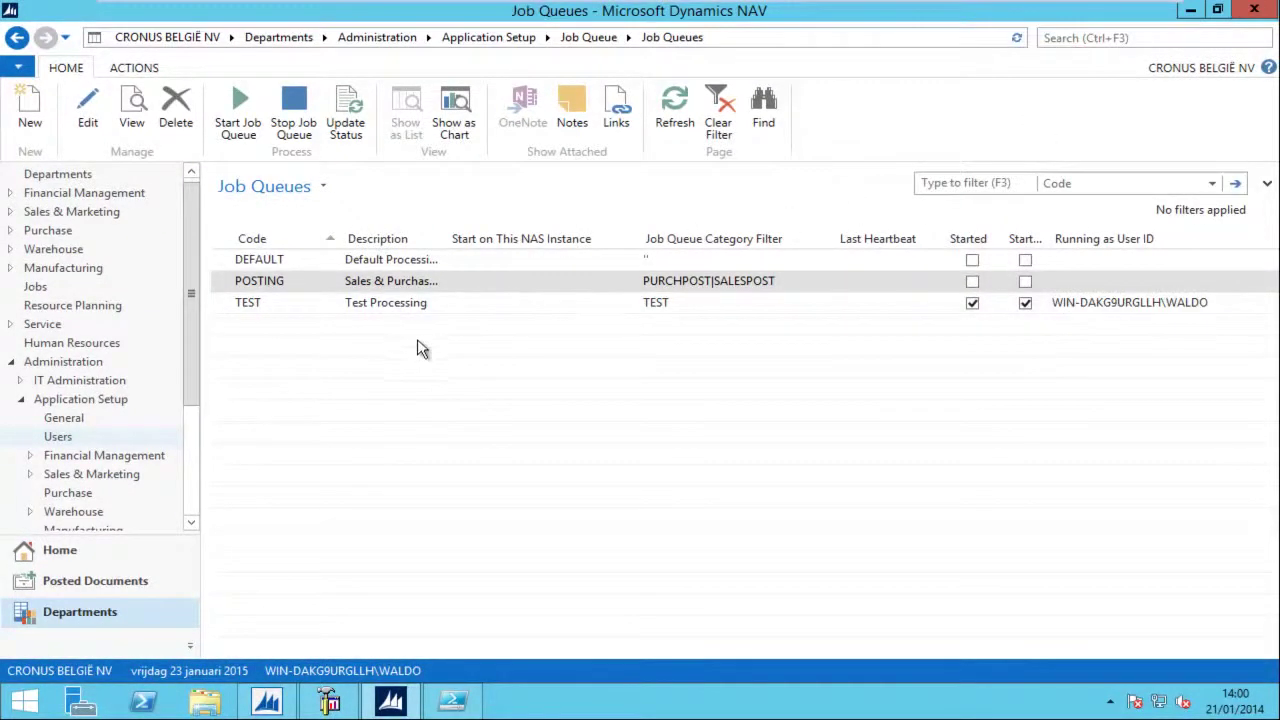
# Step: Check the TEST card shows it started on server instance nastier, then go back to Job Queue
pyautogui.click(389, 310)
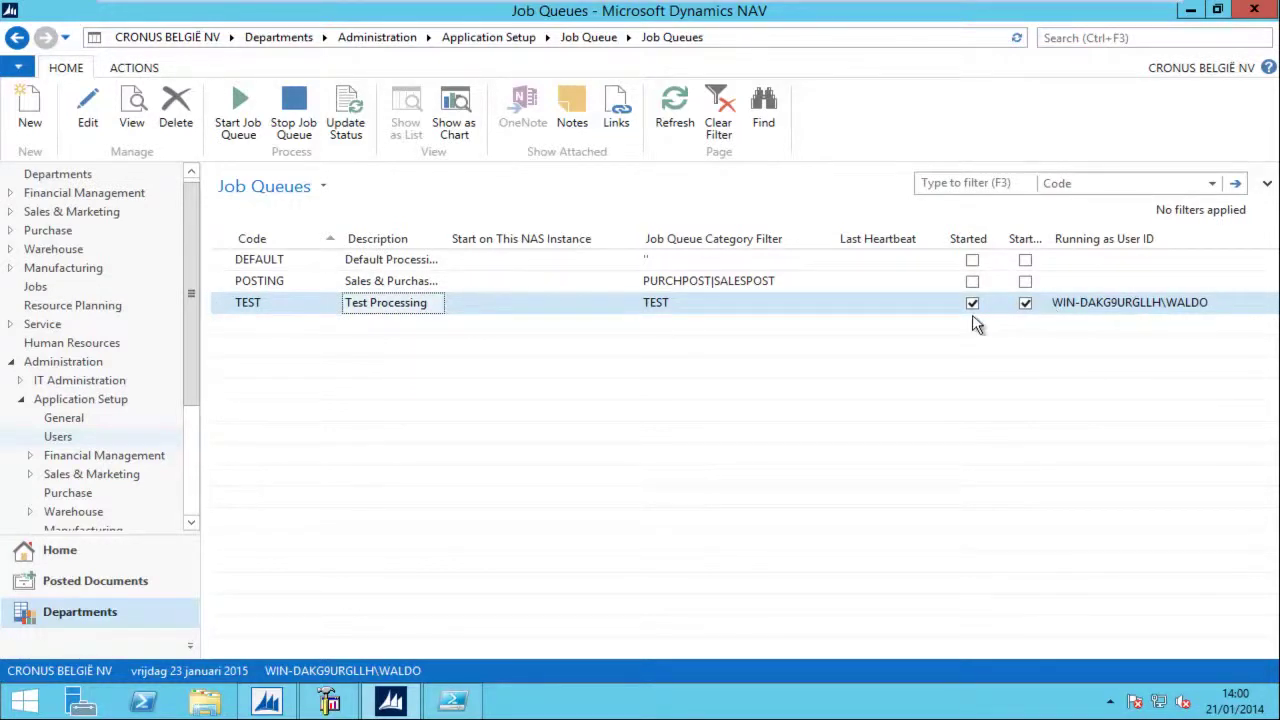
pyautogui.doubleClick(395, 314)
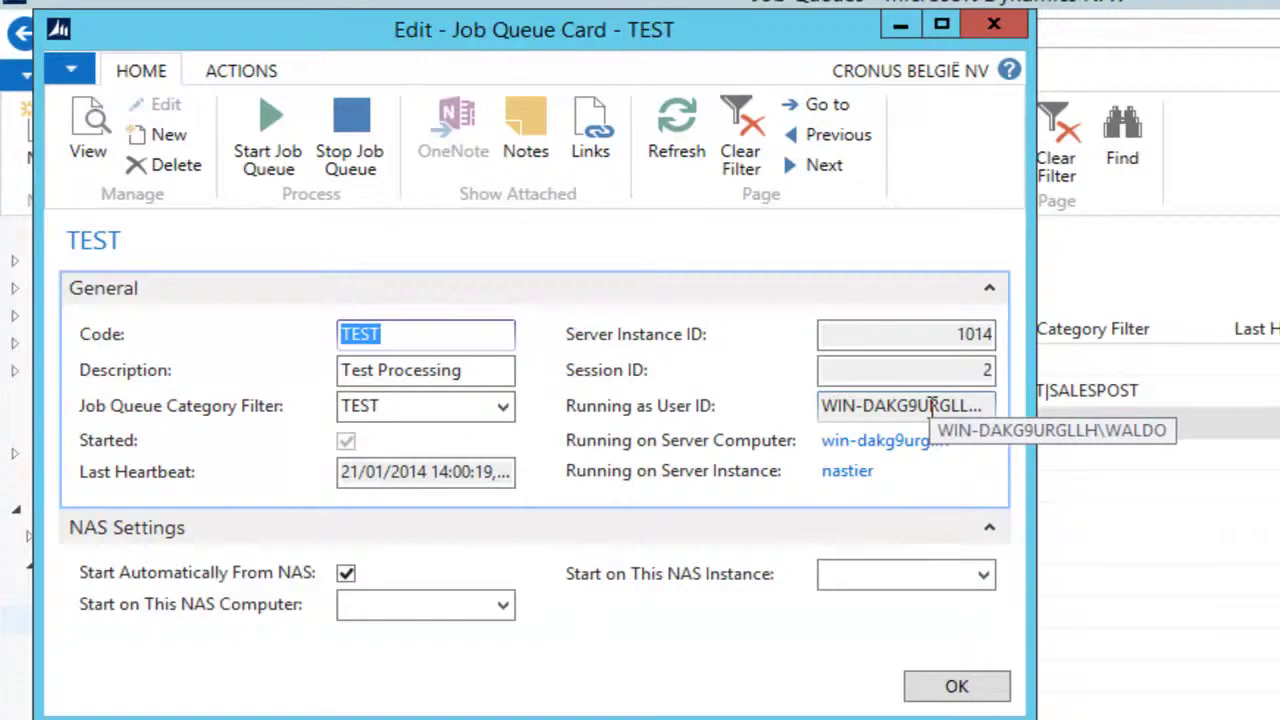
pyautogui.press('Escape')
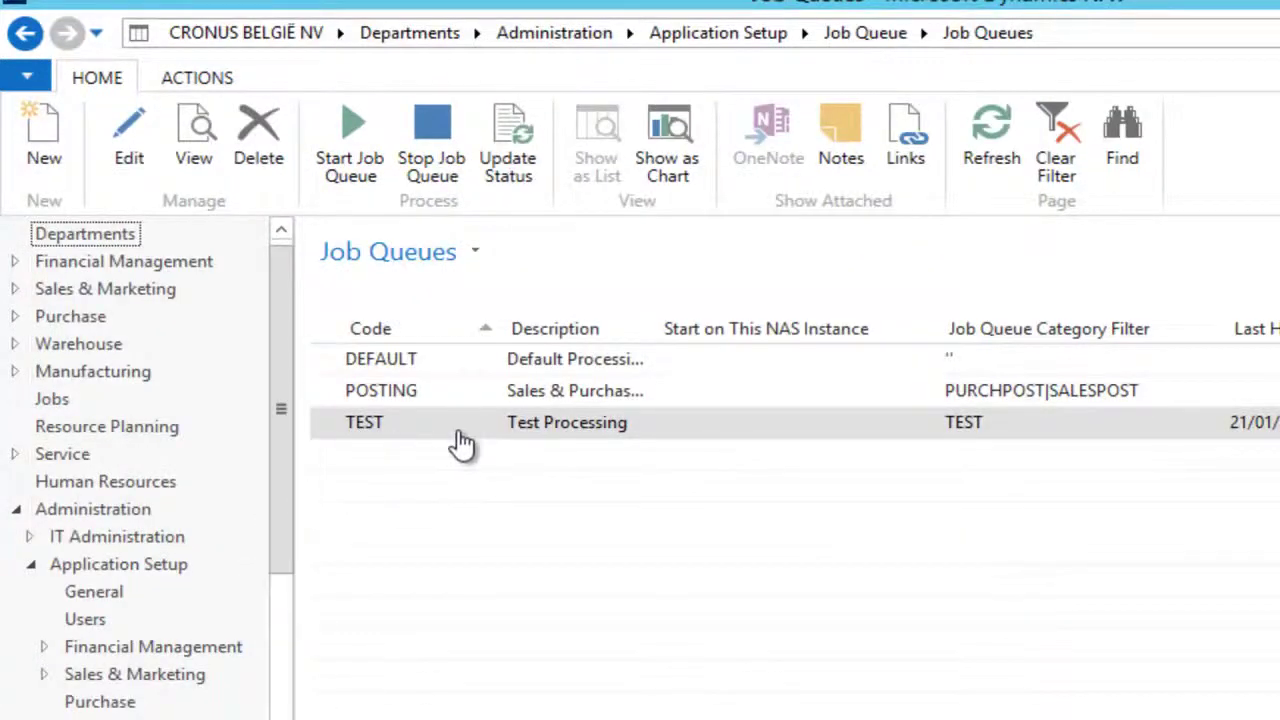
pyautogui.click(543, 436)
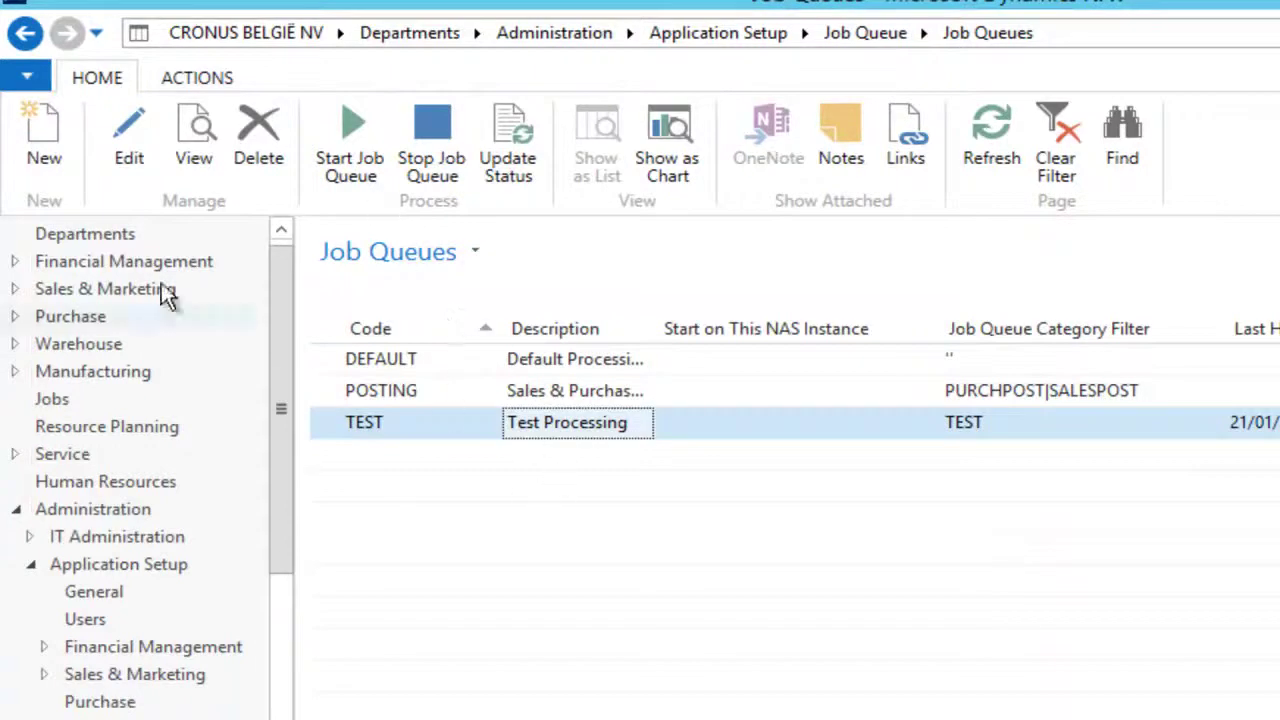
pyautogui.click(25, 36)
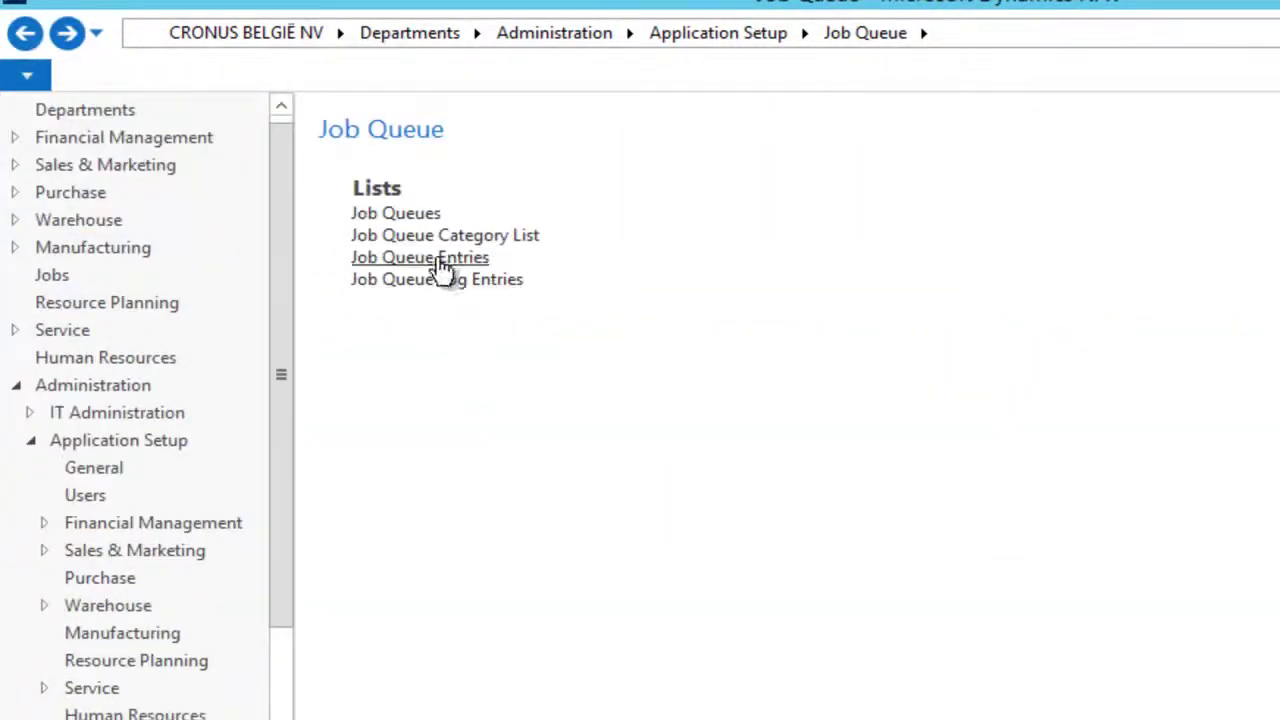
# Step: Show the codeunit 50000 entry's log, widening Start Date/Time to see the 14:01:09 and 14:02:10 runs
pyautogui.click(440, 259)
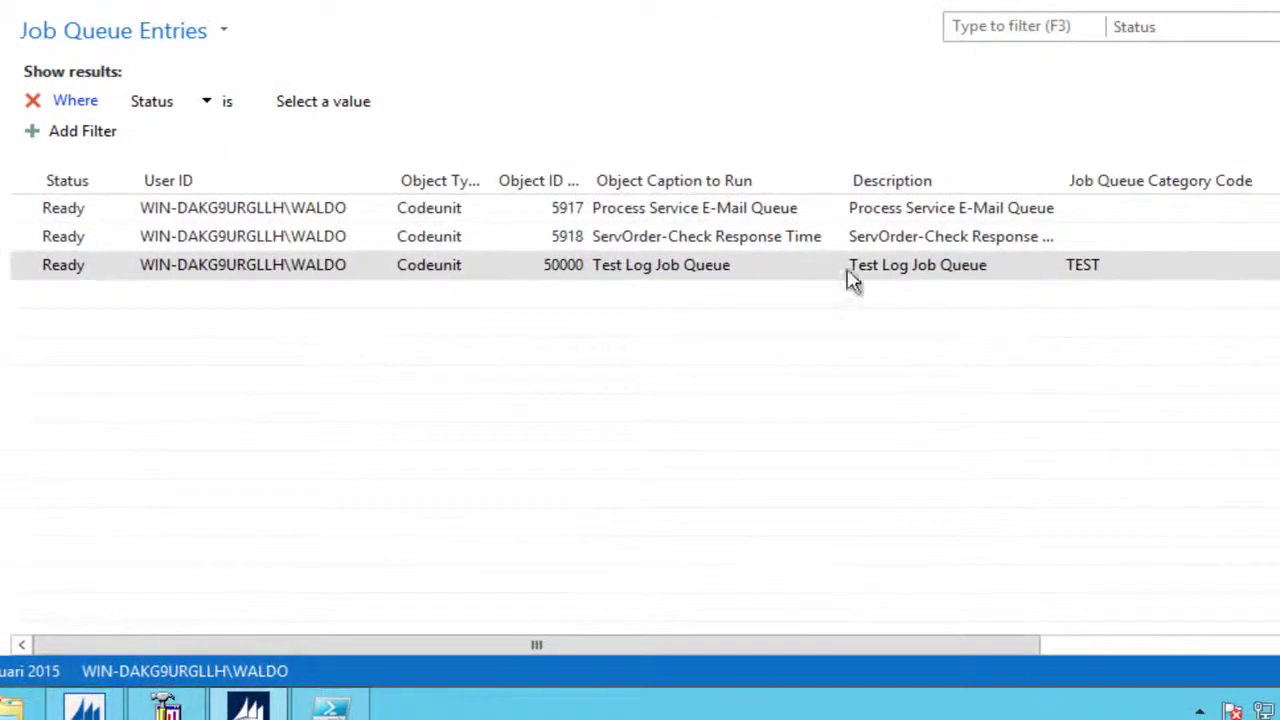
pyautogui.click(1112, 283)
pyautogui.moveTo(989, 654); pyautogui.dragTo(1279, 654)
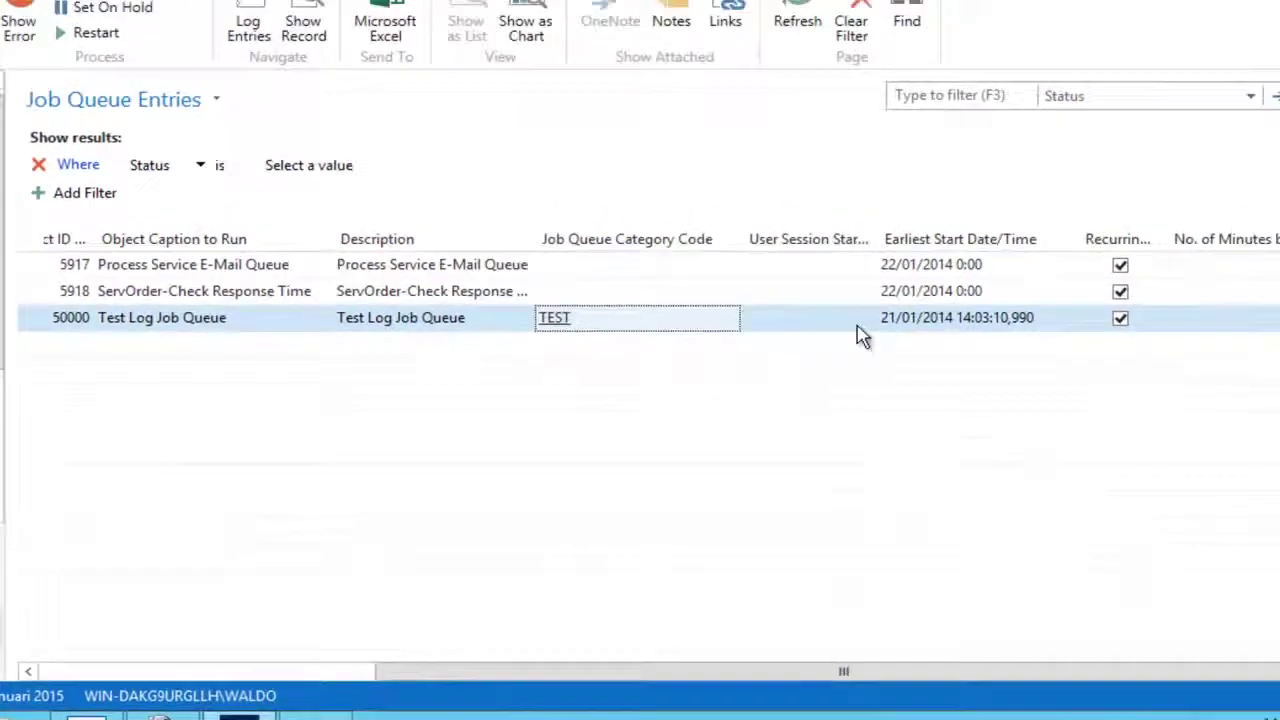
pyautogui.click(243, 52)
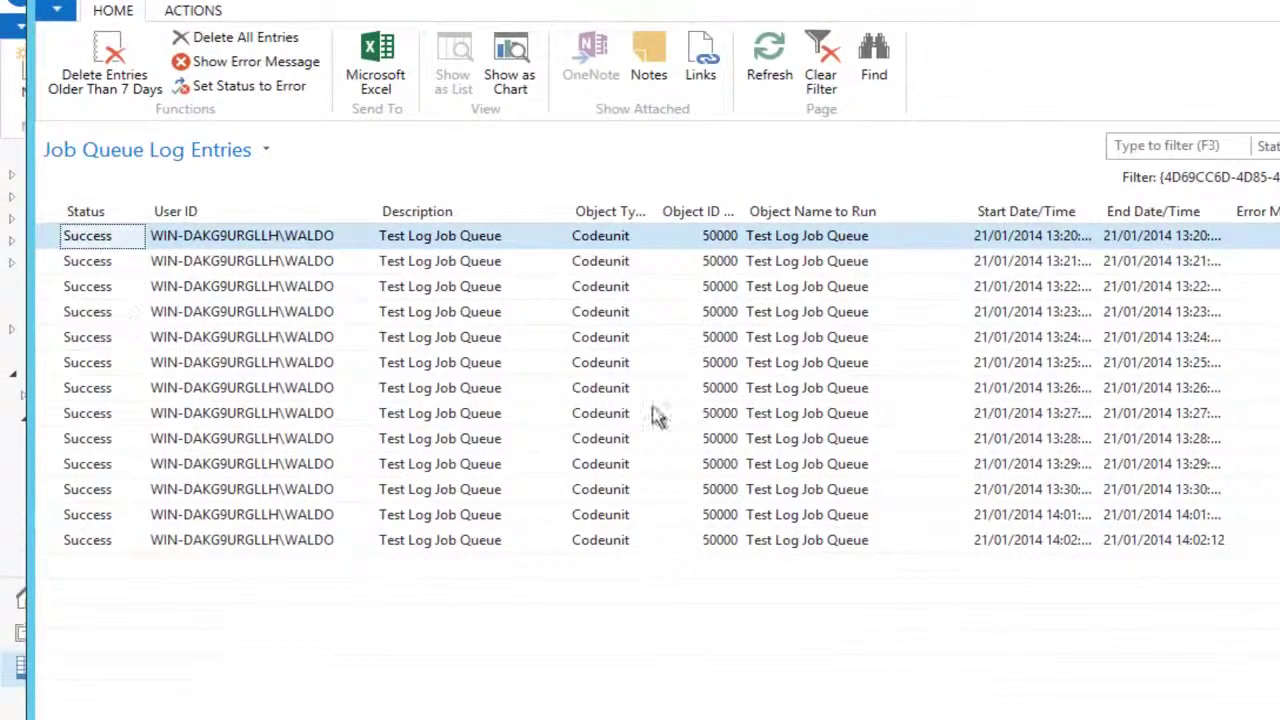
pyautogui.click(1068, 540)
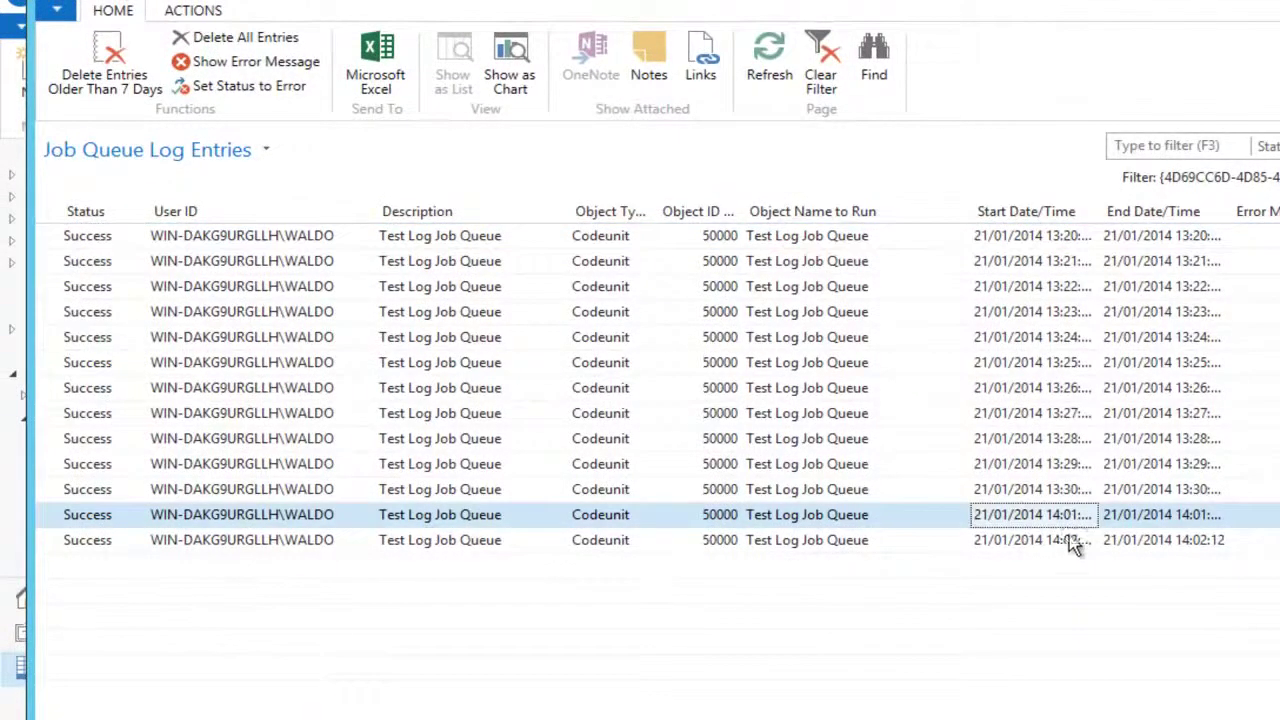
pyautogui.doubleClick(1100, 211)
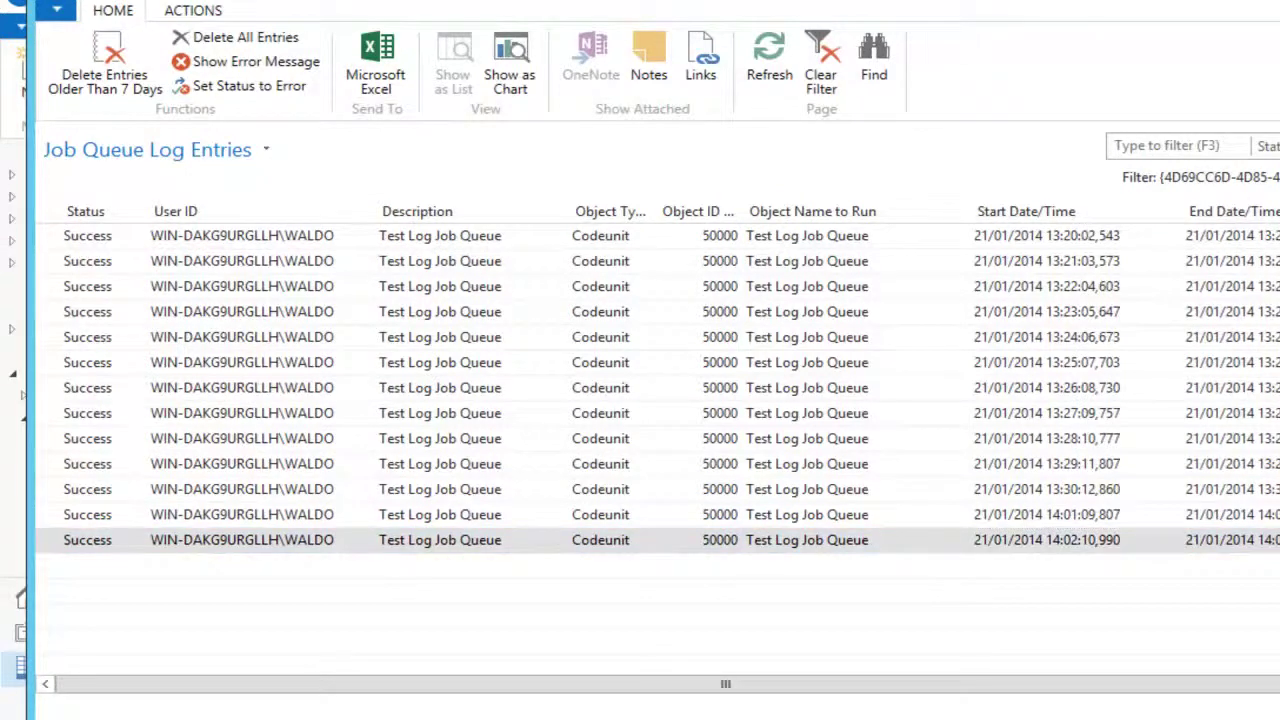